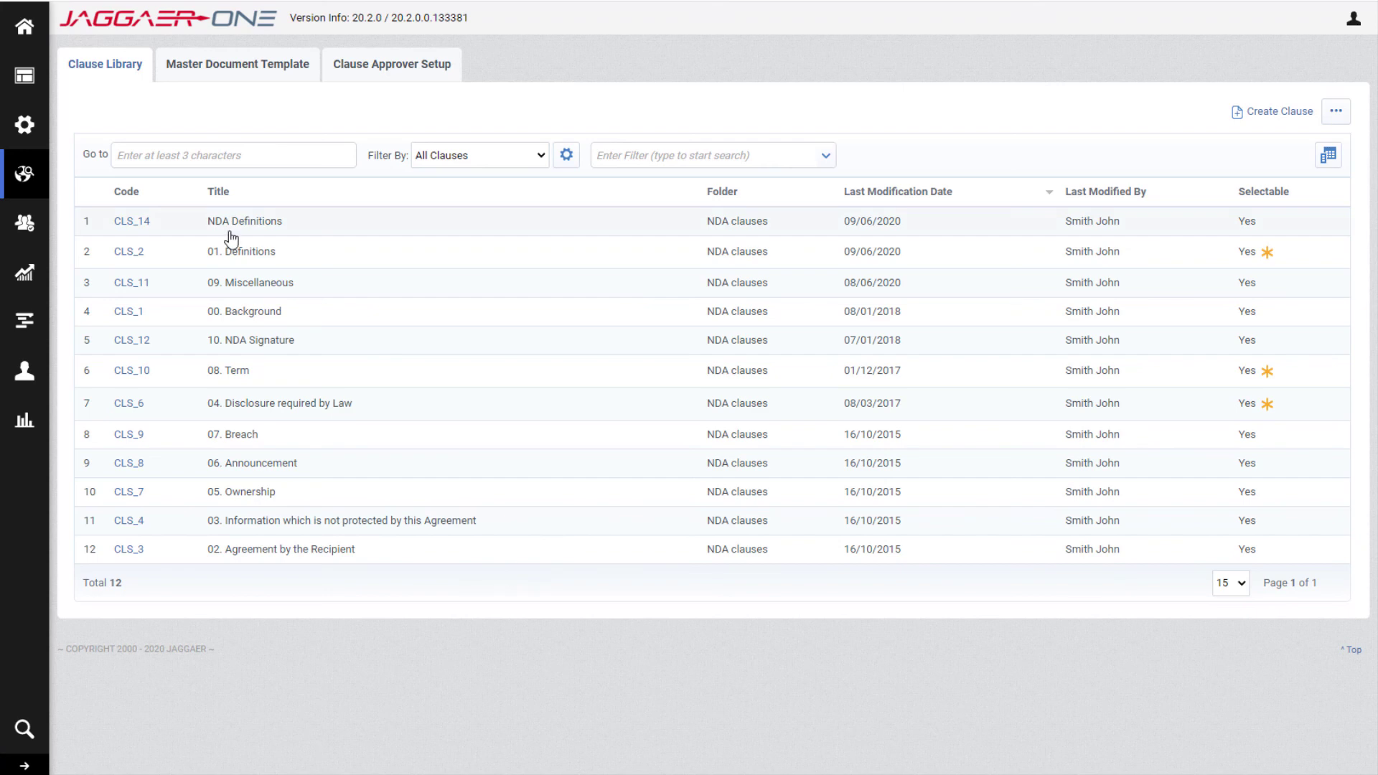
Open the CLS_14 NDA Definitions clause and read through its contents, examining the tags used in the definitions and contract summary
{"action": "left_click", "coordinate": [132, 222]}
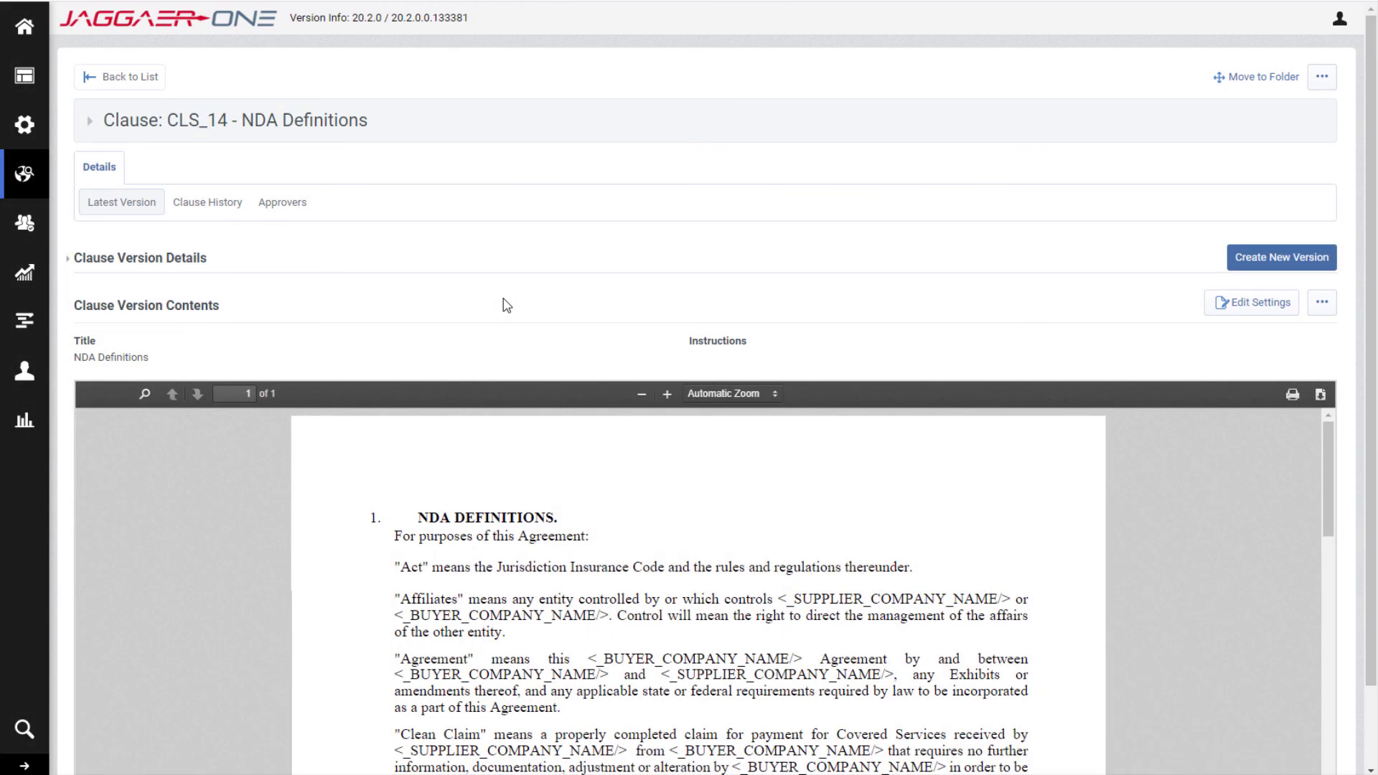
{"action": "scroll", "coordinate": [538, 304], "scroll_direction": "down", "scroll_amount": 2}
{"action": "scroll", "coordinate": [763, 375], "scroll_direction": "down", "scroll_amount": 3}
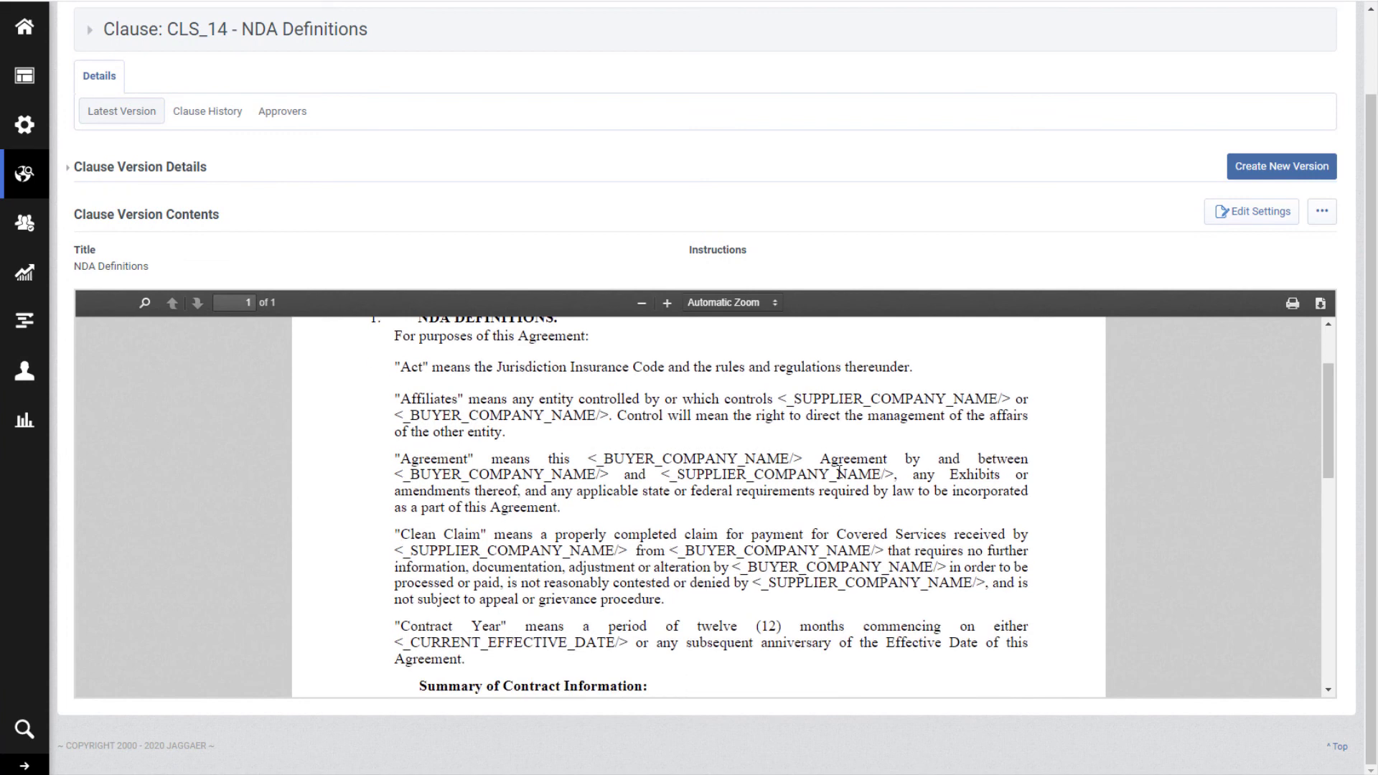
{"action": "scroll", "coordinate": [835, 506], "scroll_direction": "down", "scroll_amount": 3}
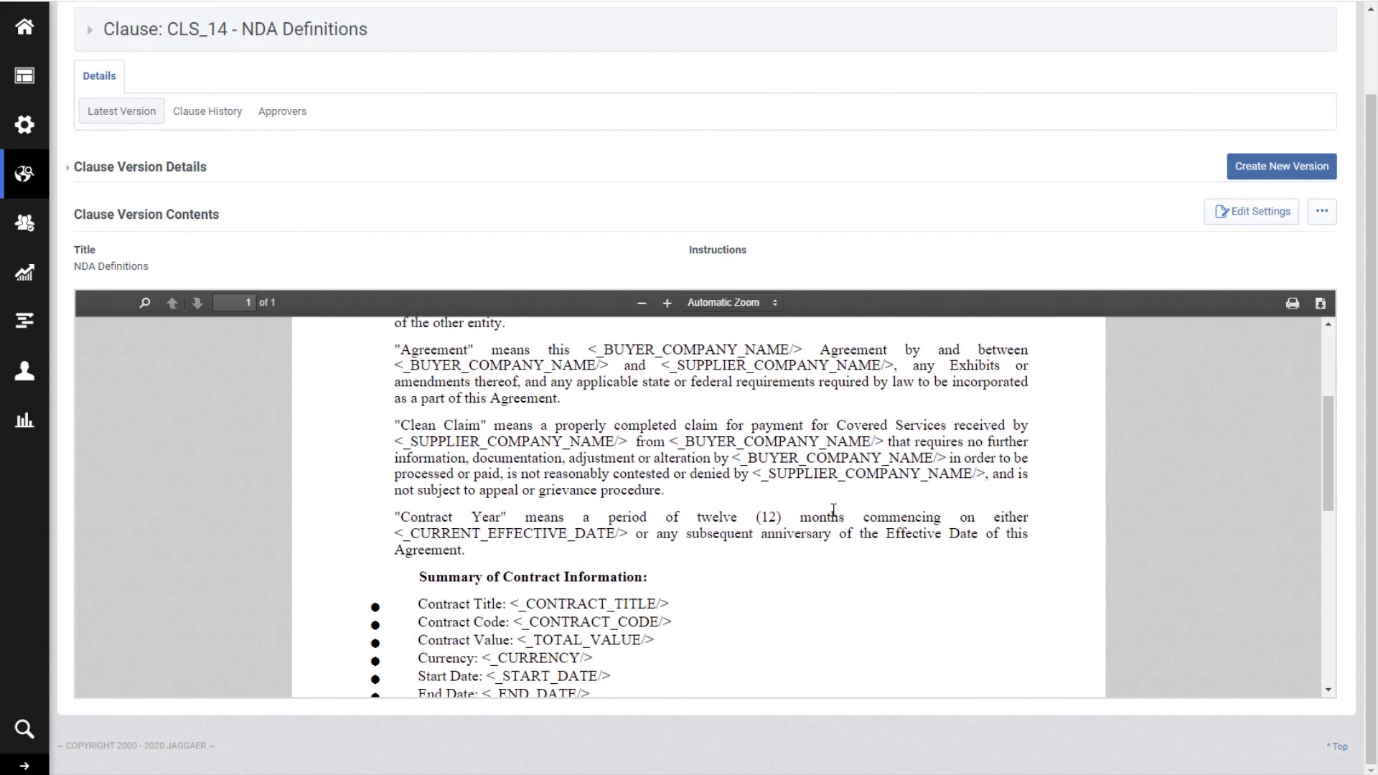
{"action": "scroll", "coordinate": [833, 509], "scroll_direction": "down", "scroll_amount": 3}
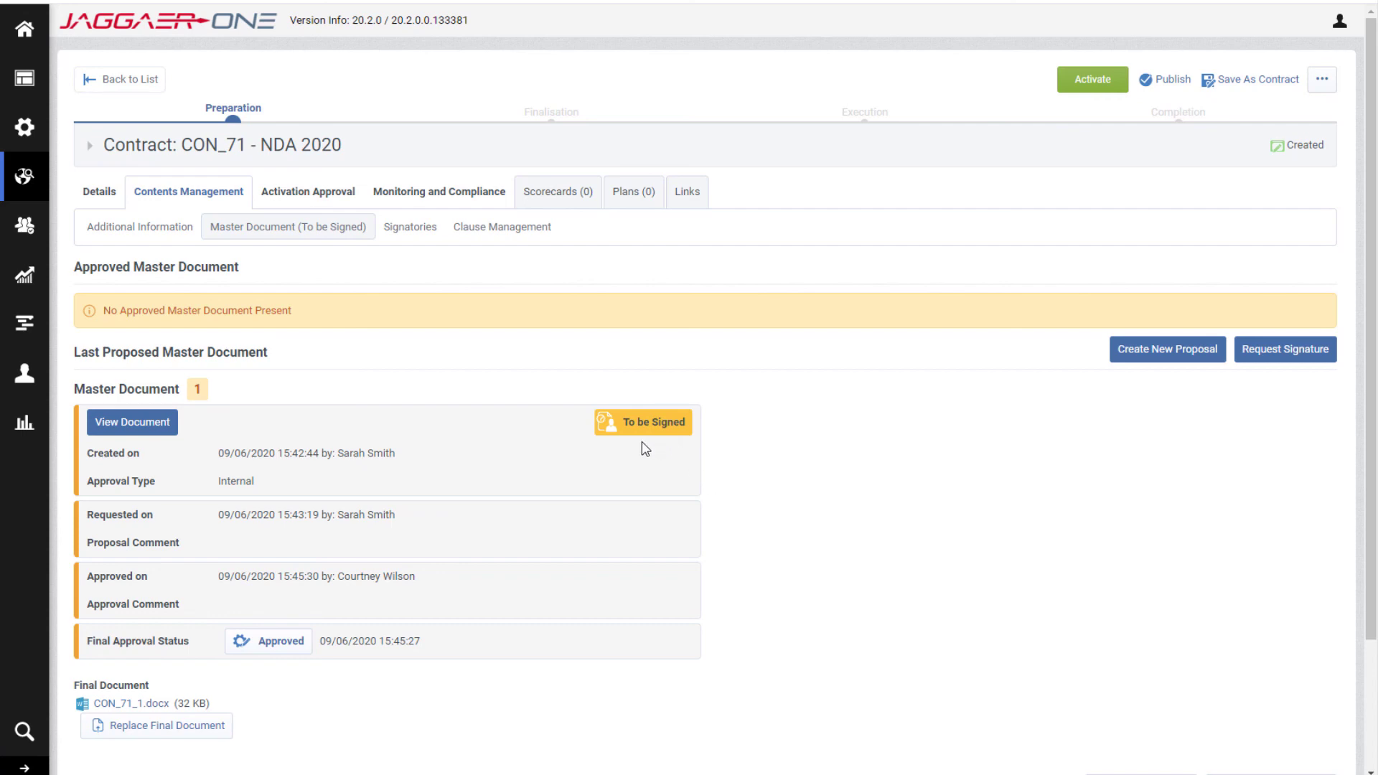
View the NDA 2020 contract's proposed master document, check how its clause tags are populated, and return to the contract
{"action": "left_click", "coordinate": [152, 431]}
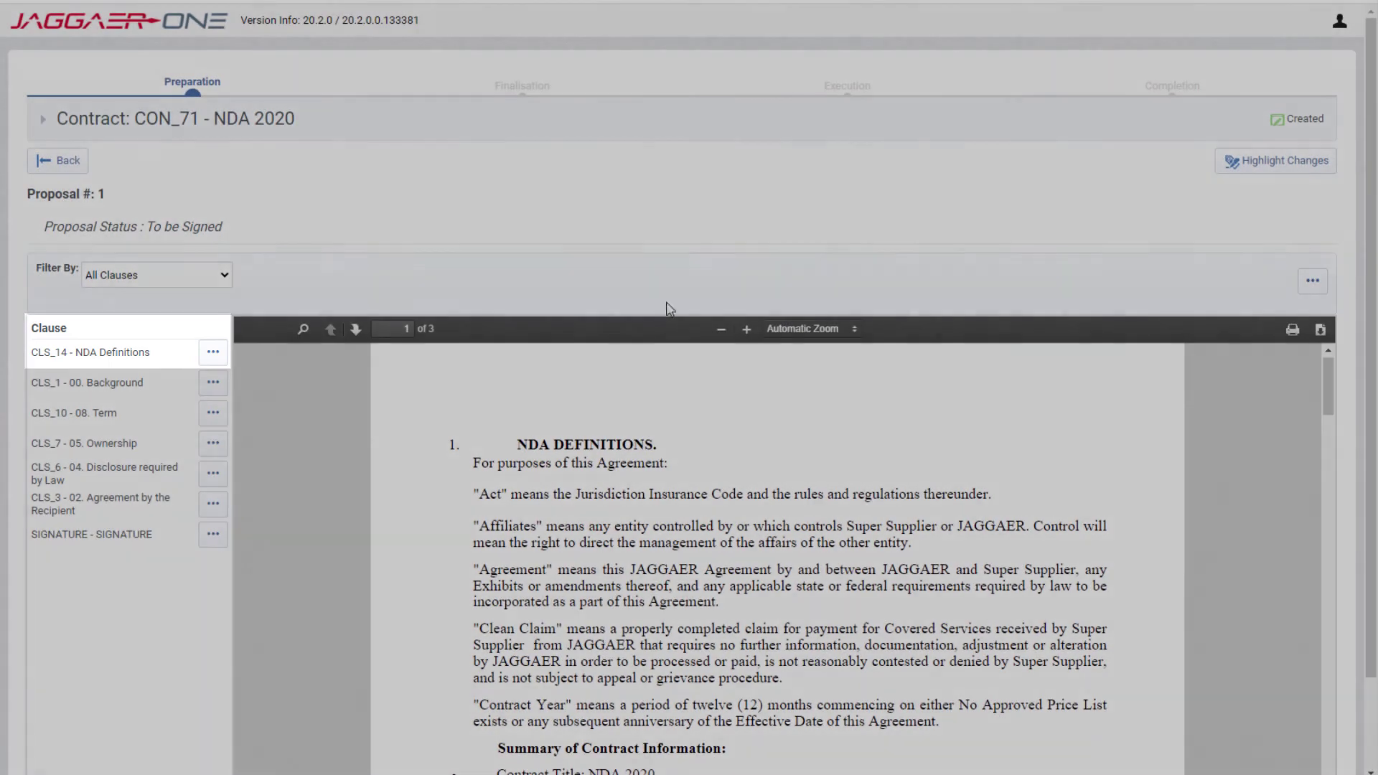
{"action": "scroll", "coordinate": [1262, 482], "scroll_direction": "down", "scroll_amount": 2}
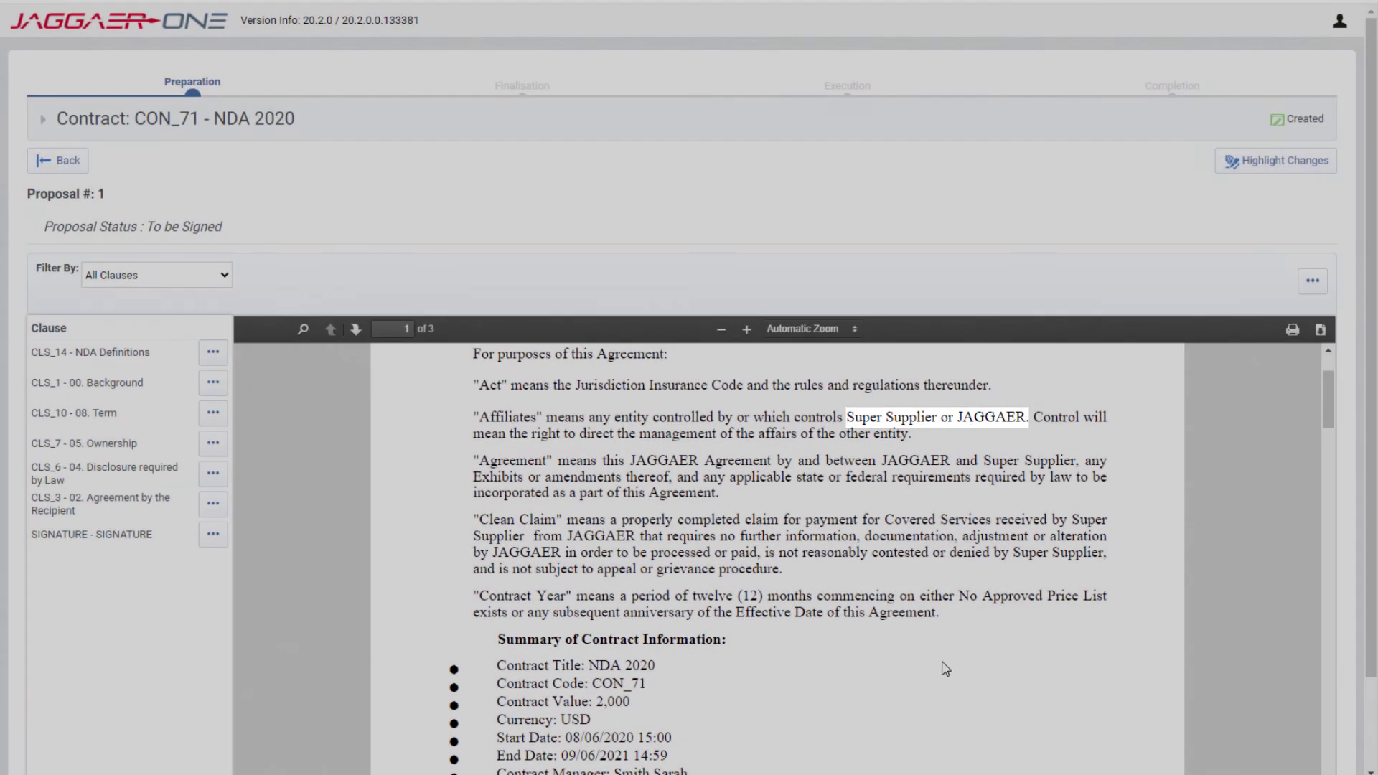
{"action": "scroll", "coordinate": [942, 714], "scroll_direction": "down", "scroll_amount": 3}
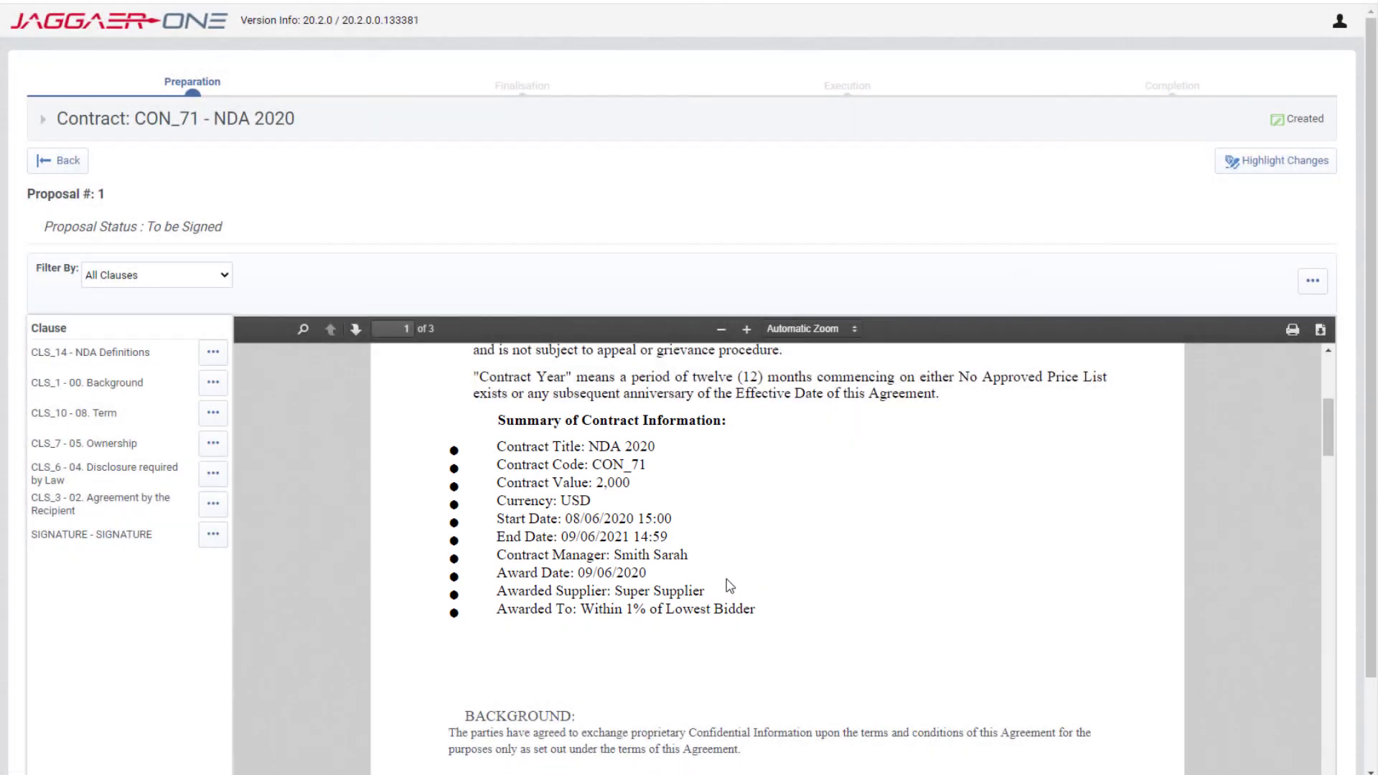
{"action": "scroll", "coordinate": [973, 579], "scroll_direction": "down", "scroll_amount": 3}
{"action": "scroll", "coordinate": [974, 583], "scroll_direction": "down", "scroll_amount": 2}
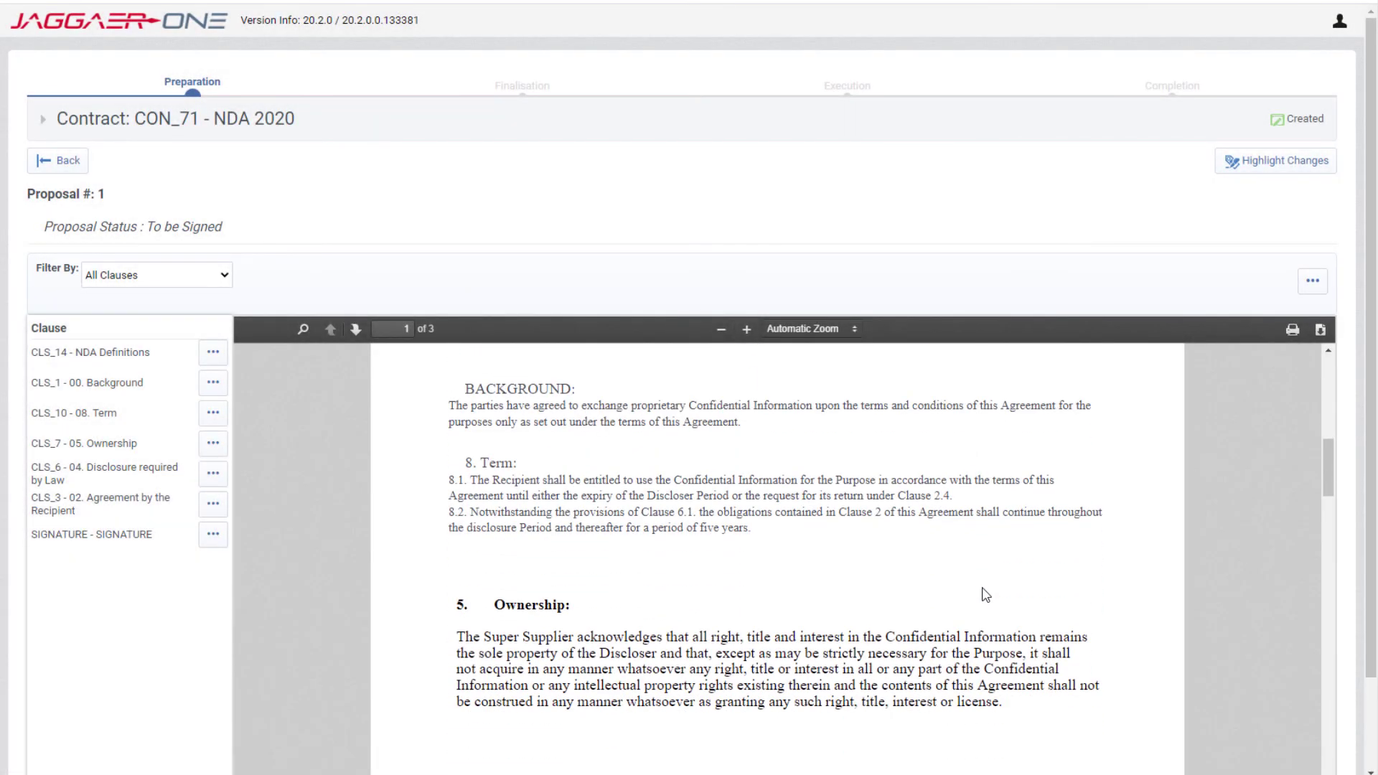
{"action": "scroll", "coordinate": [985, 594], "scroll_direction": "up", "scroll_amount": 5}
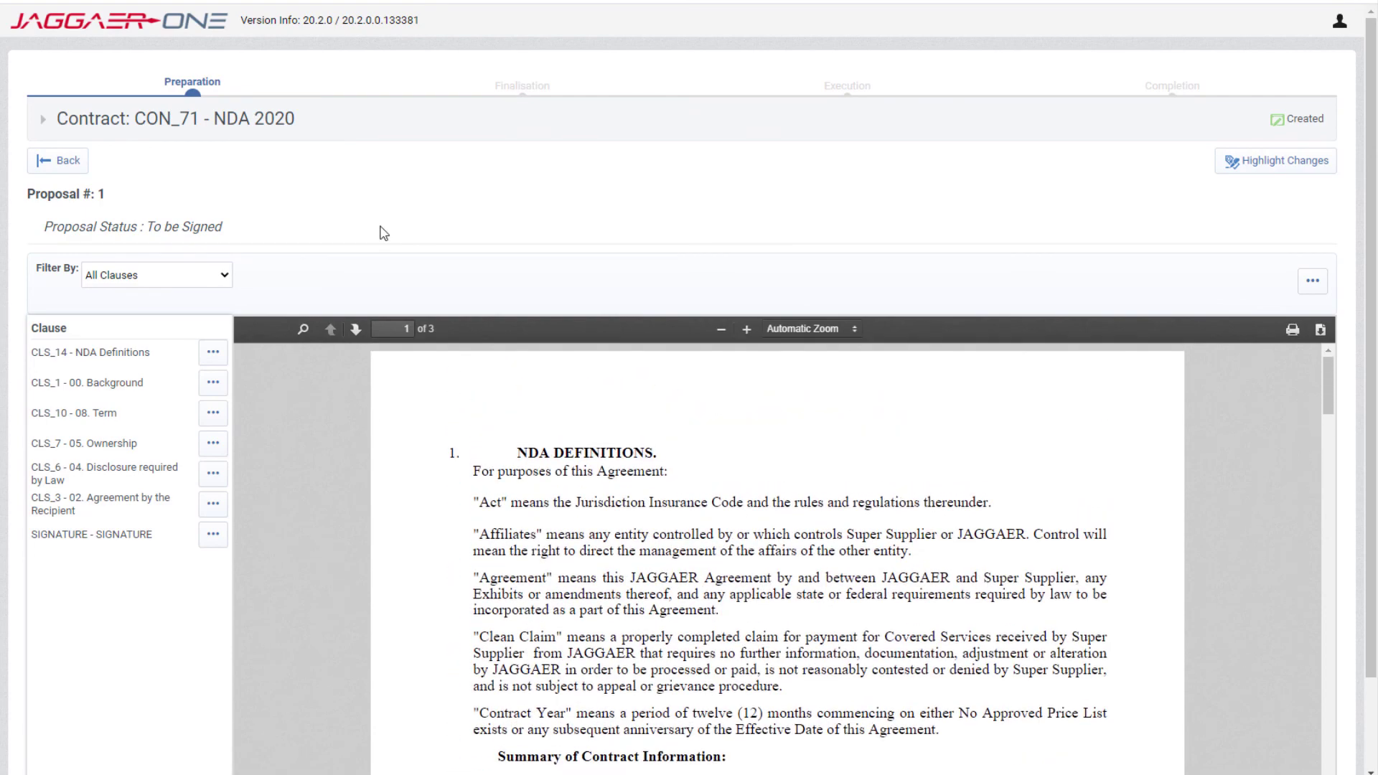
{"action": "left_click", "coordinate": [65, 169]}
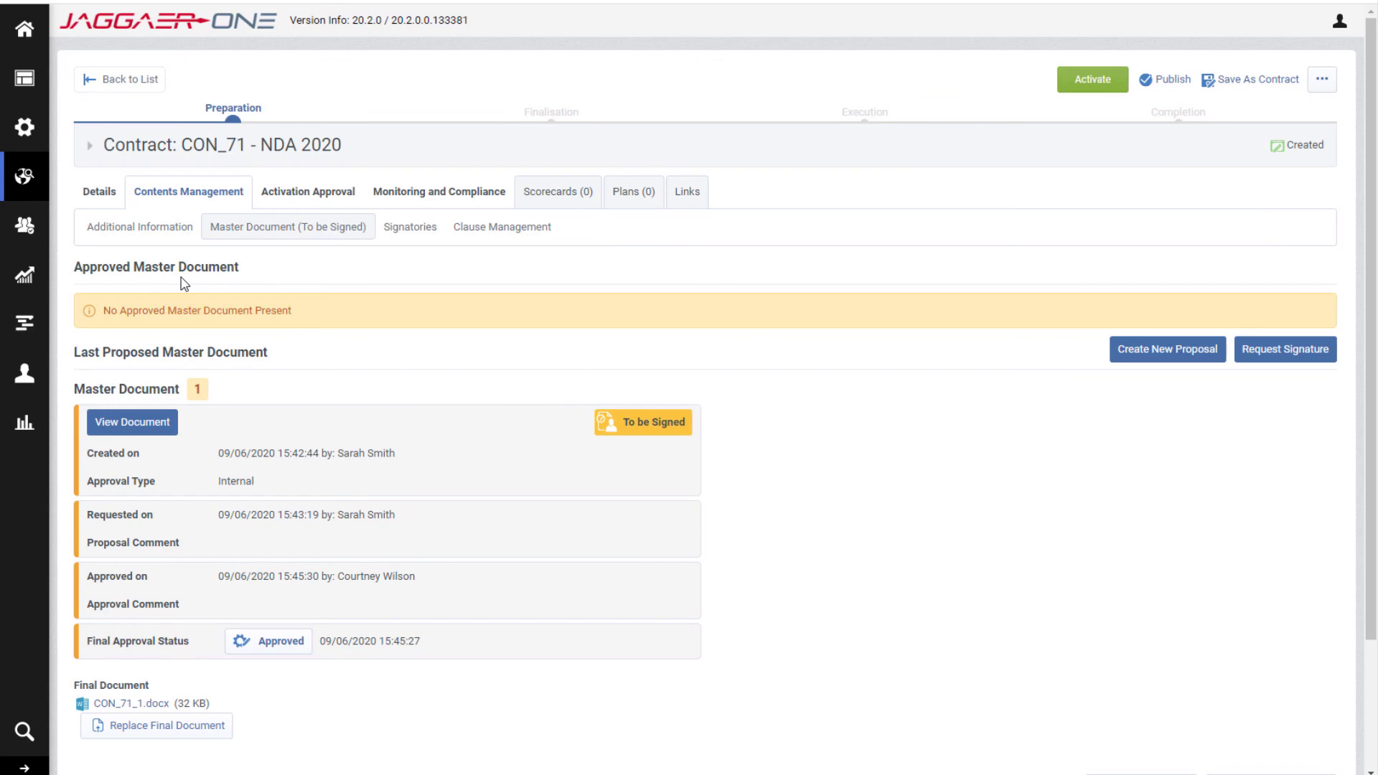
Check which fields are locked in the contract's additional information and settings, and save the settings form without changes
{"action": "left_click", "coordinate": [171, 237]}
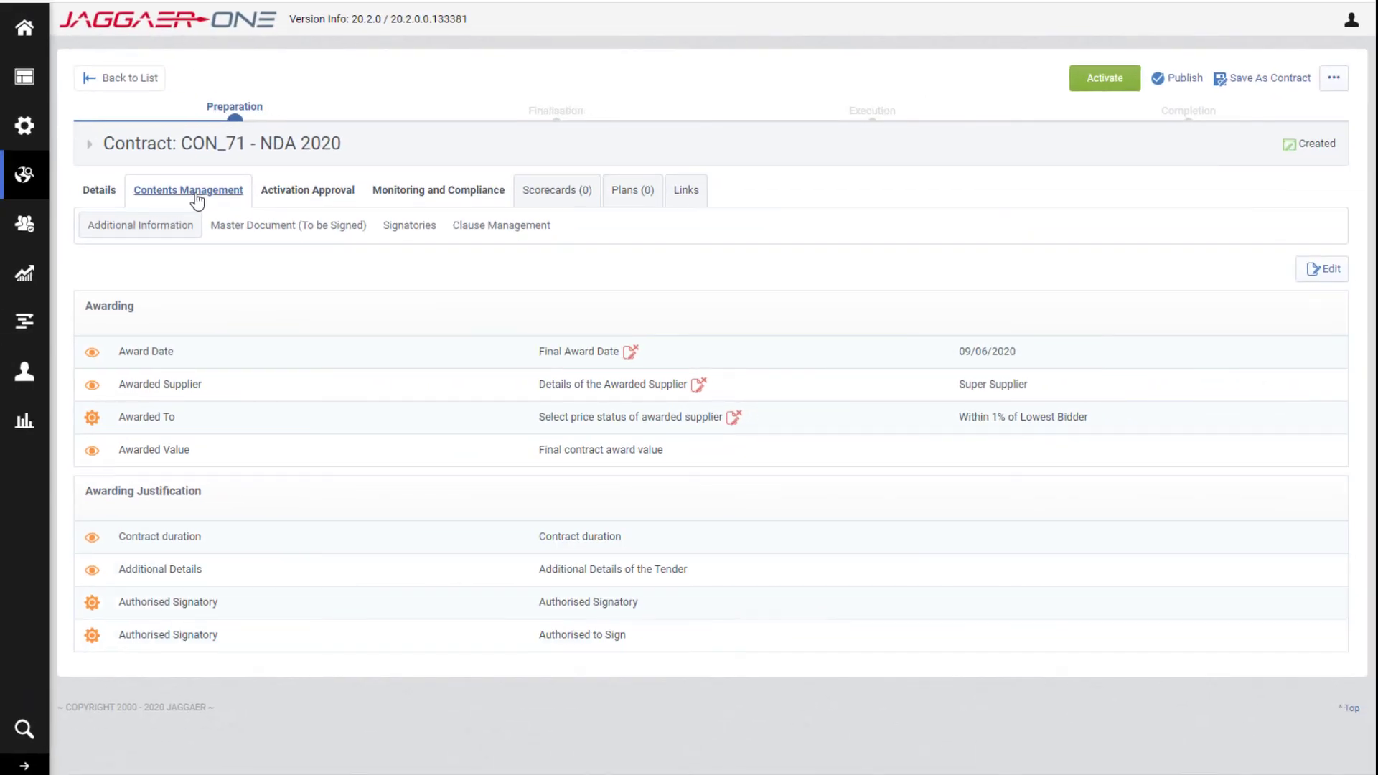
{"action": "left_click", "coordinate": [92, 194]}
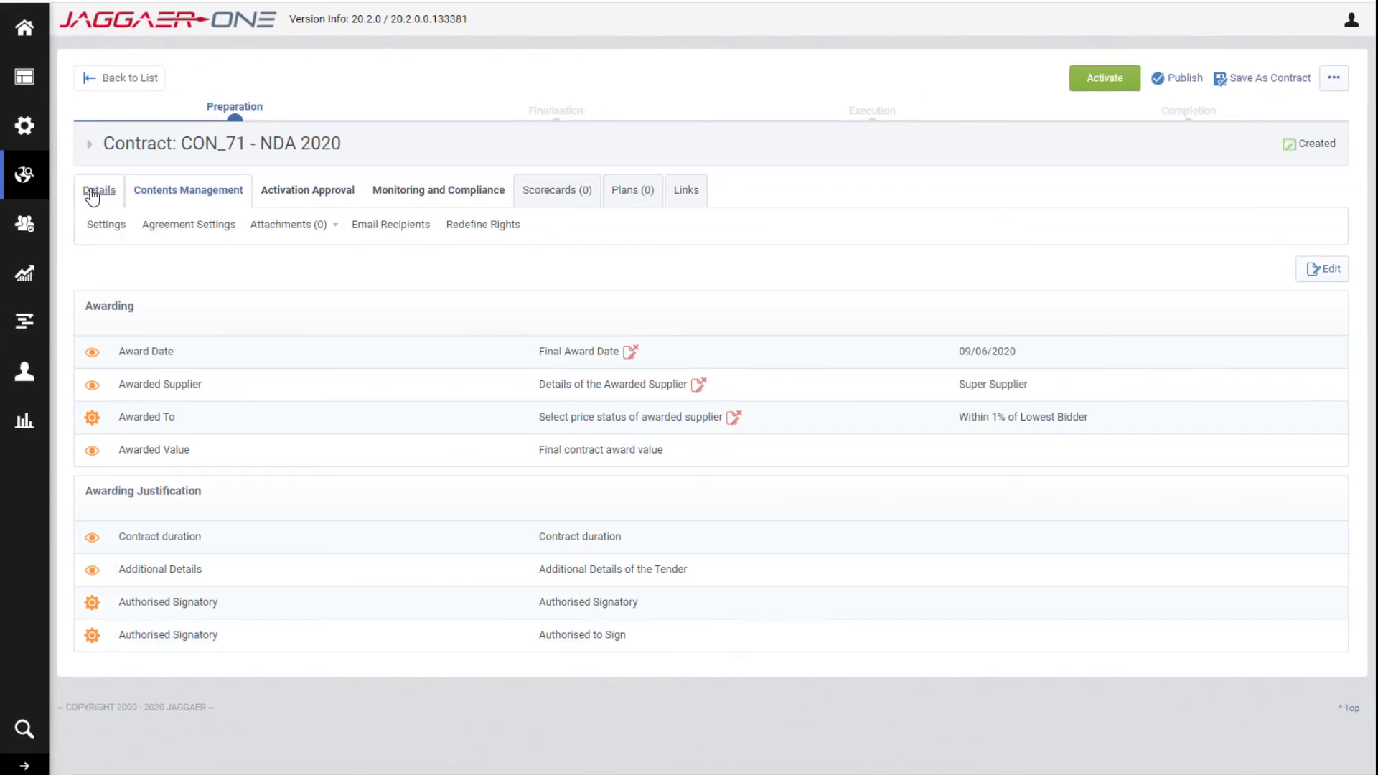
{"action": "left_click", "coordinate": [91, 231]}
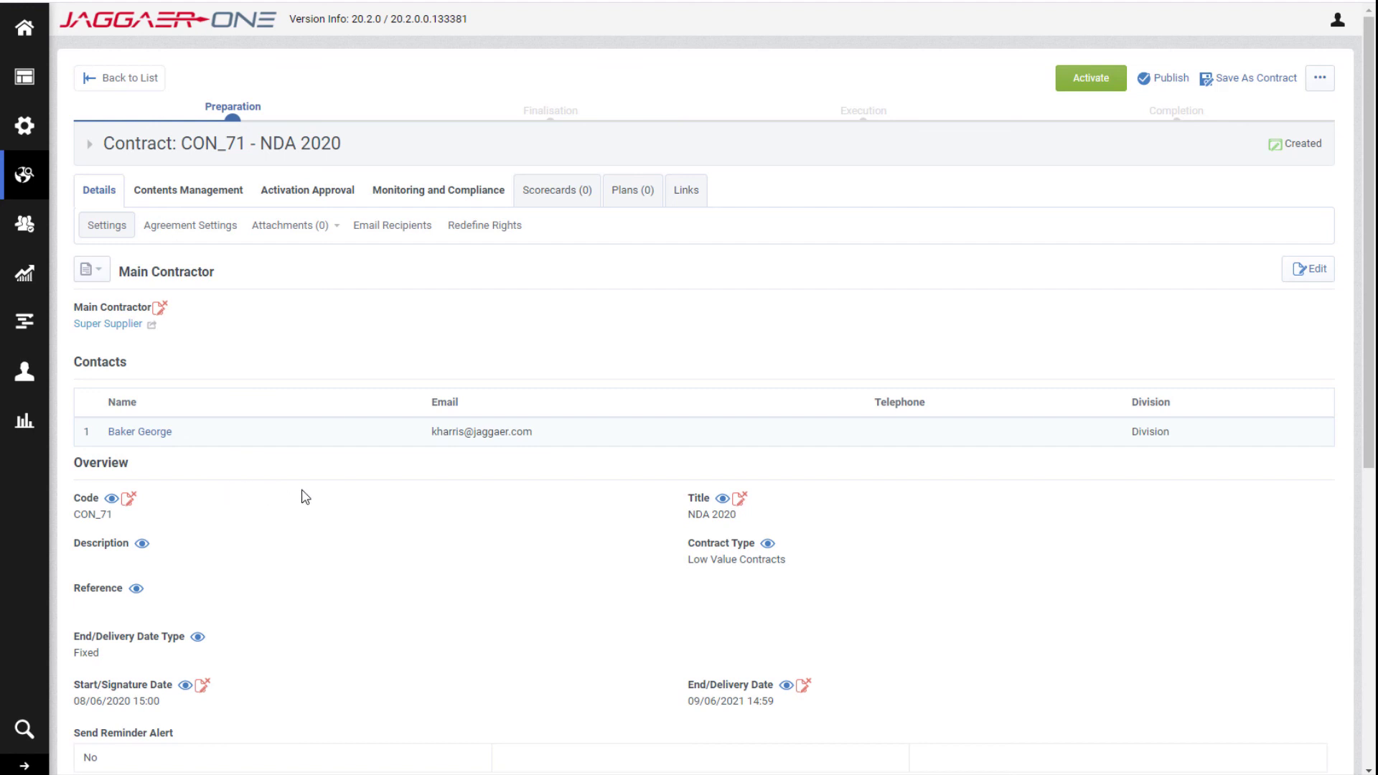
{"action": "left_click", "coordinate": [1318, 277]}
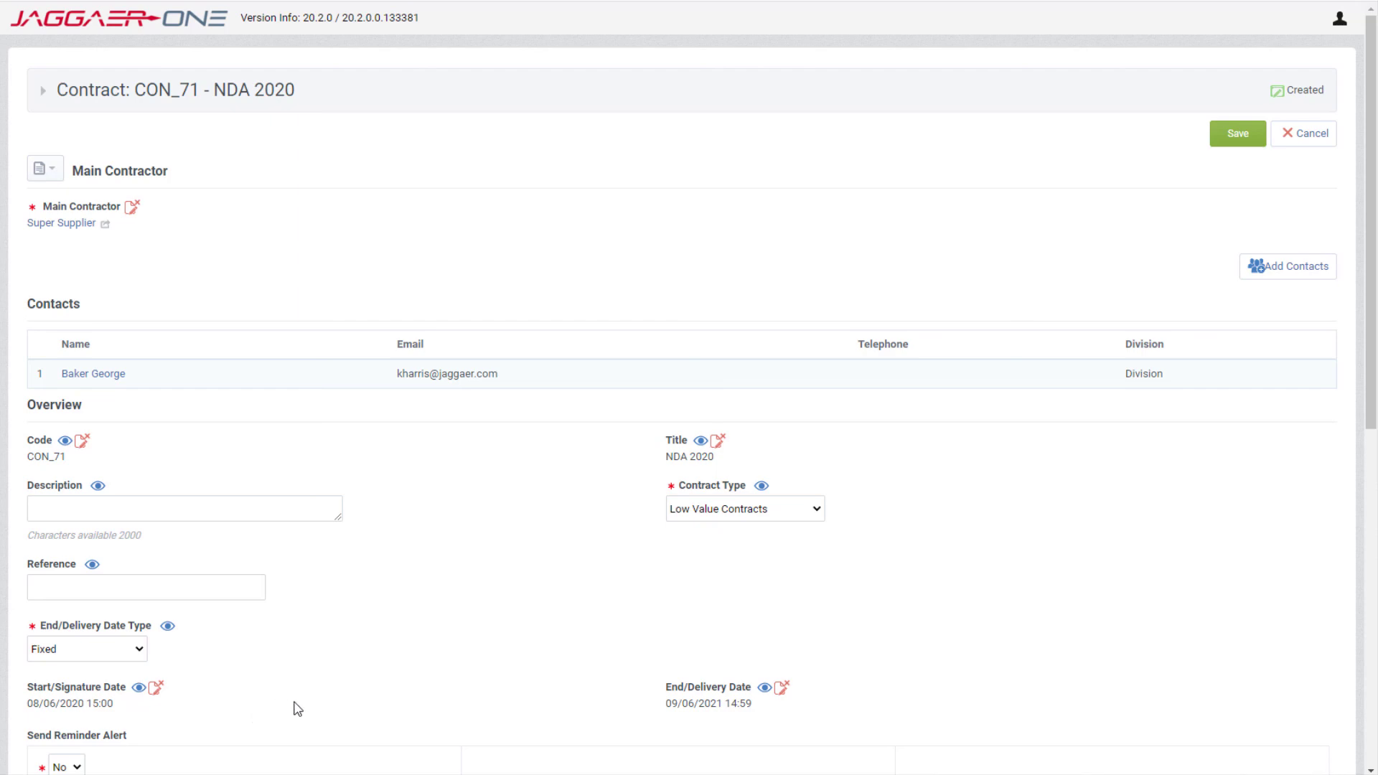
{"action": "left_click", "coordinate": [1245, 143]}
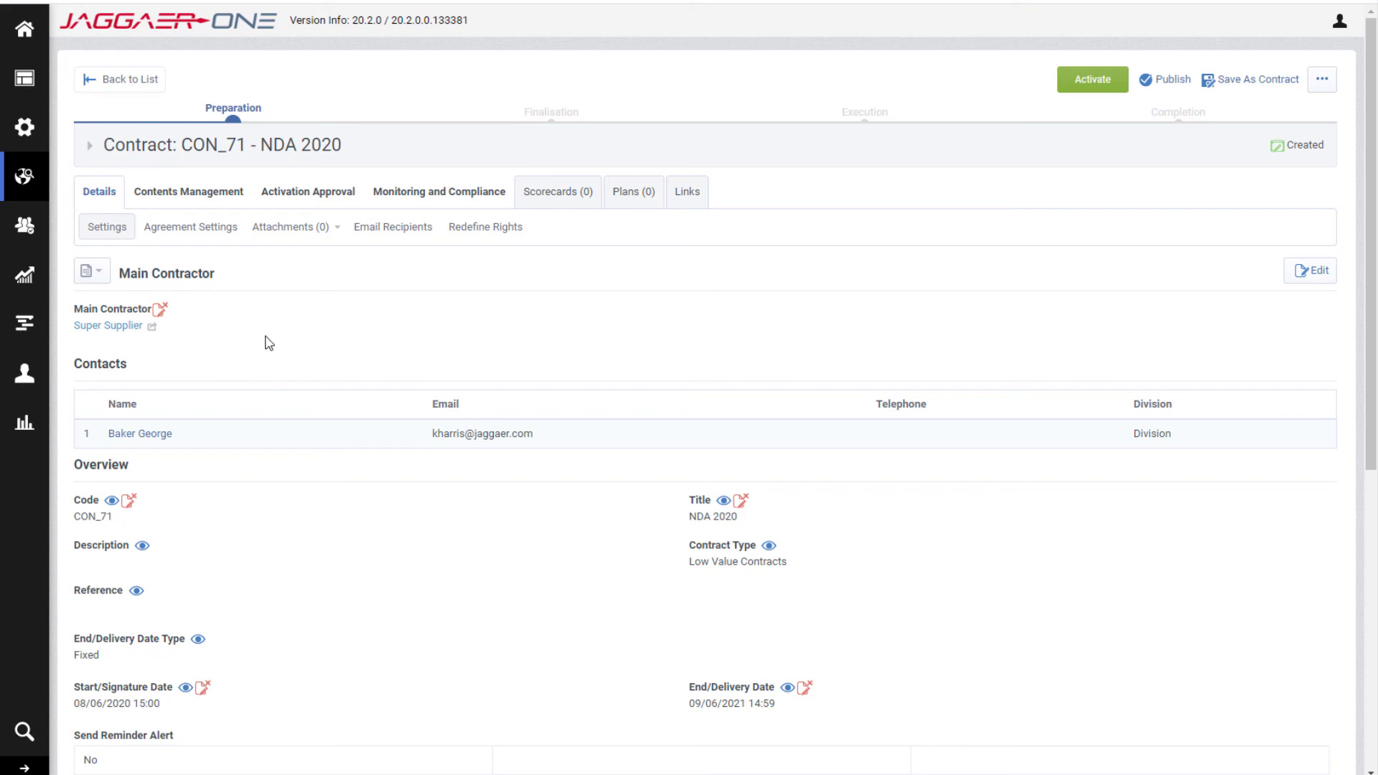
Create a new master document proposal for the NDA 2020 contract from previous proposal 1
{"action": "left_click", "coordinate": [189, 192]}
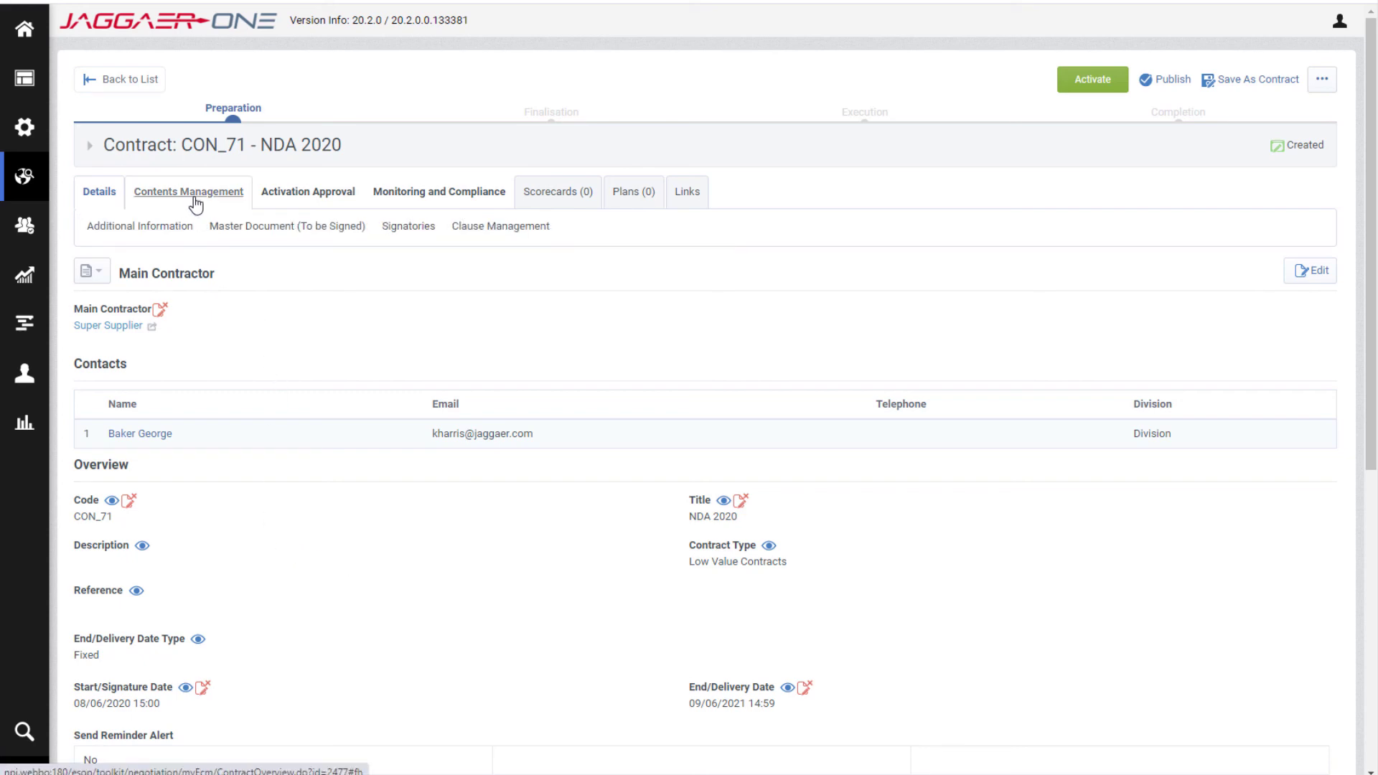
{"action": "left_click", "coordinate": [280, 227]}
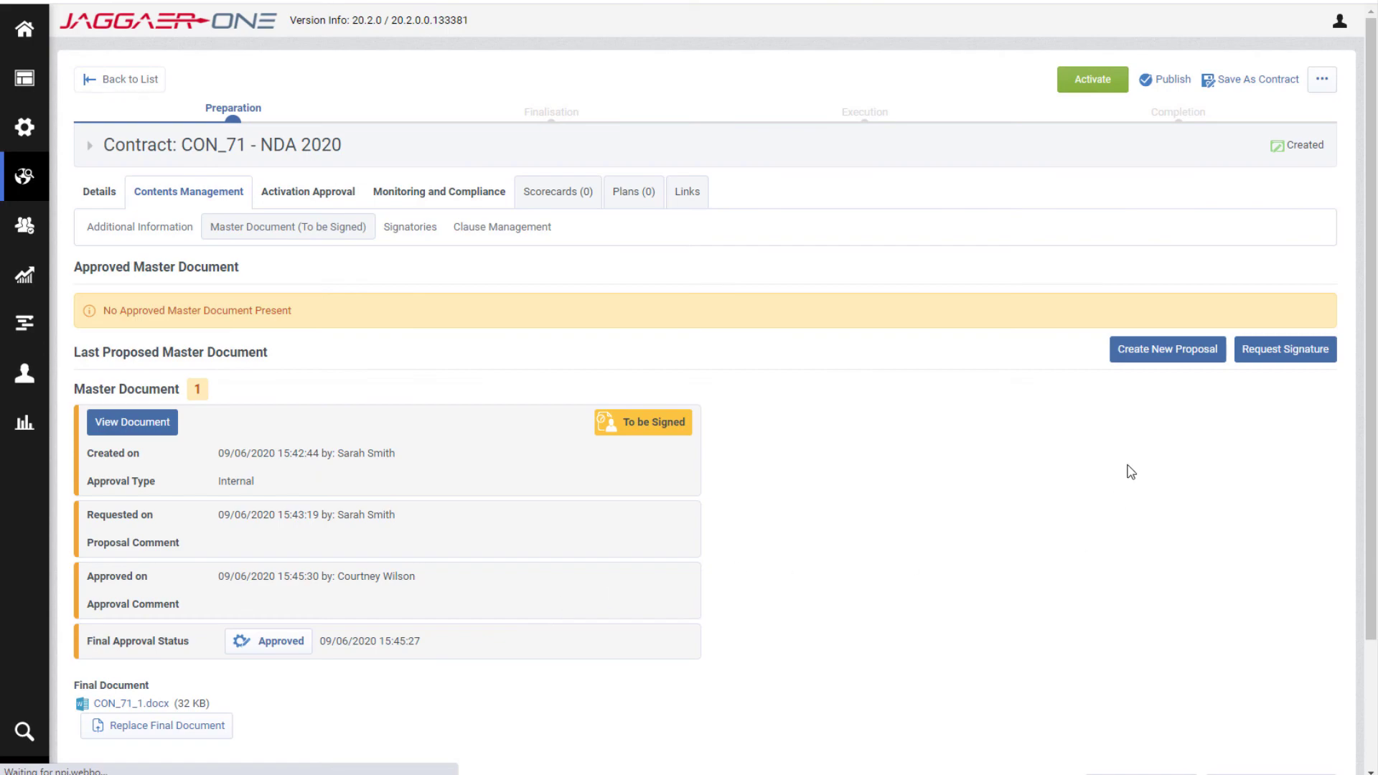
{"action": "left_click", "coordinate": [1171, 352]}
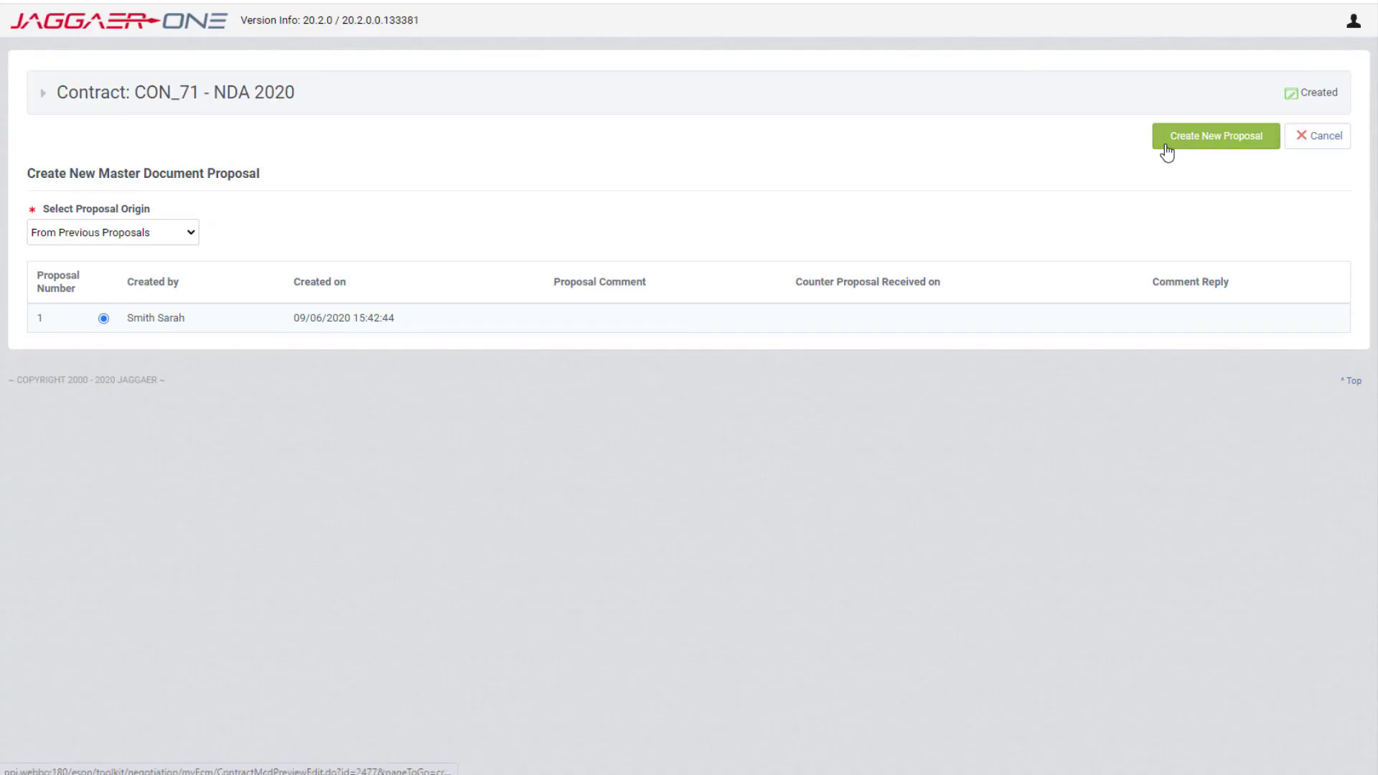
{"action": "left_click", "coordinate": [1166, 143]}
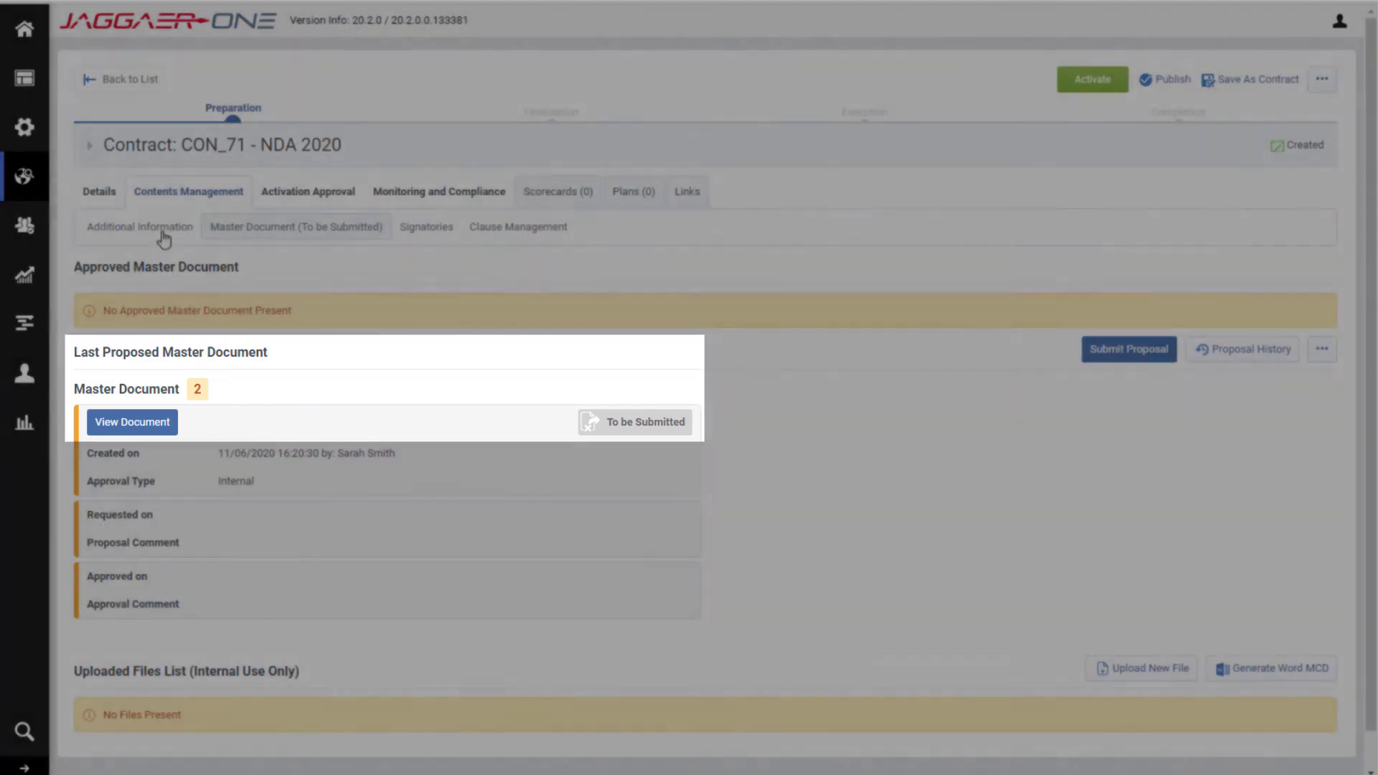
Set the contract's total value to 3,000 and its end/delivery date to 09/06/2022, and save the settings
{"action": "mouse_move", "coordinate": [96, 191]}
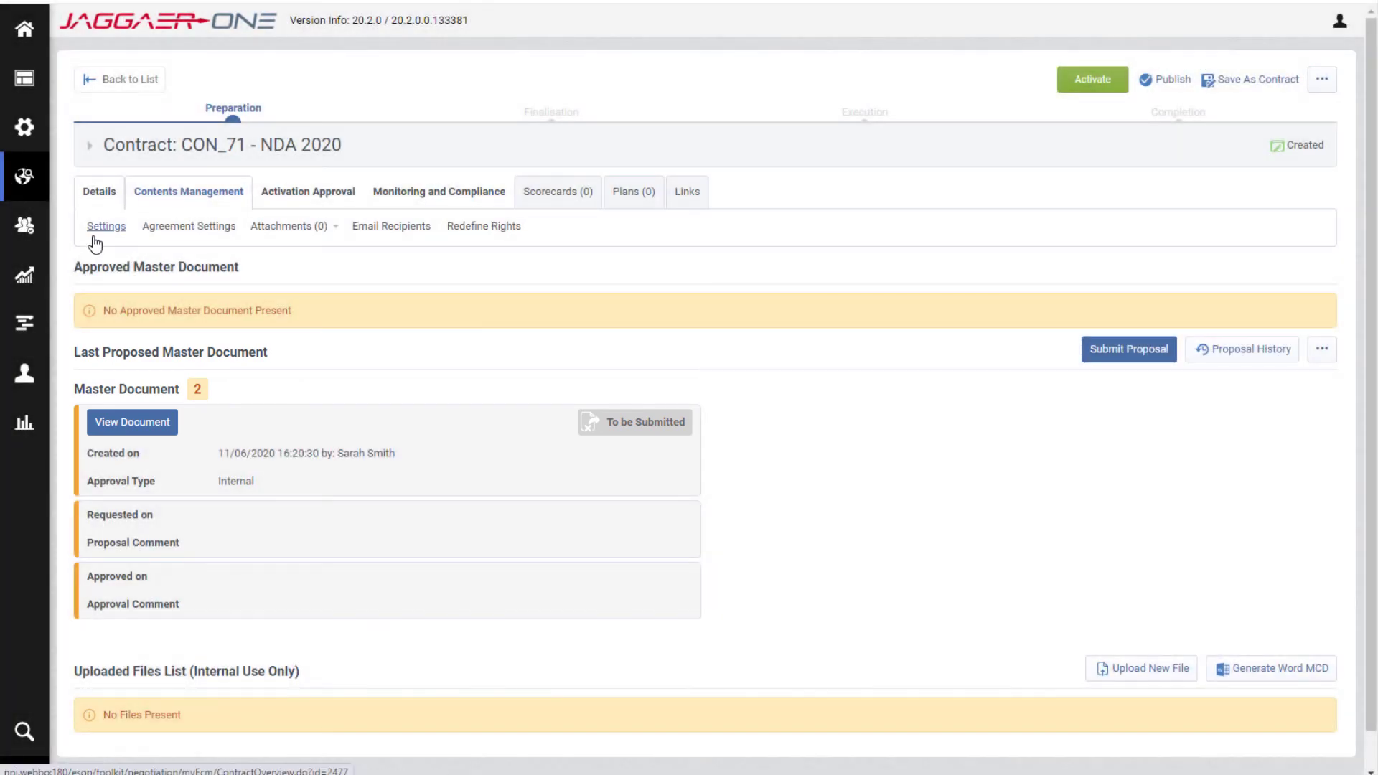
{"action": "left_click", "coordinate": [96, 229]}
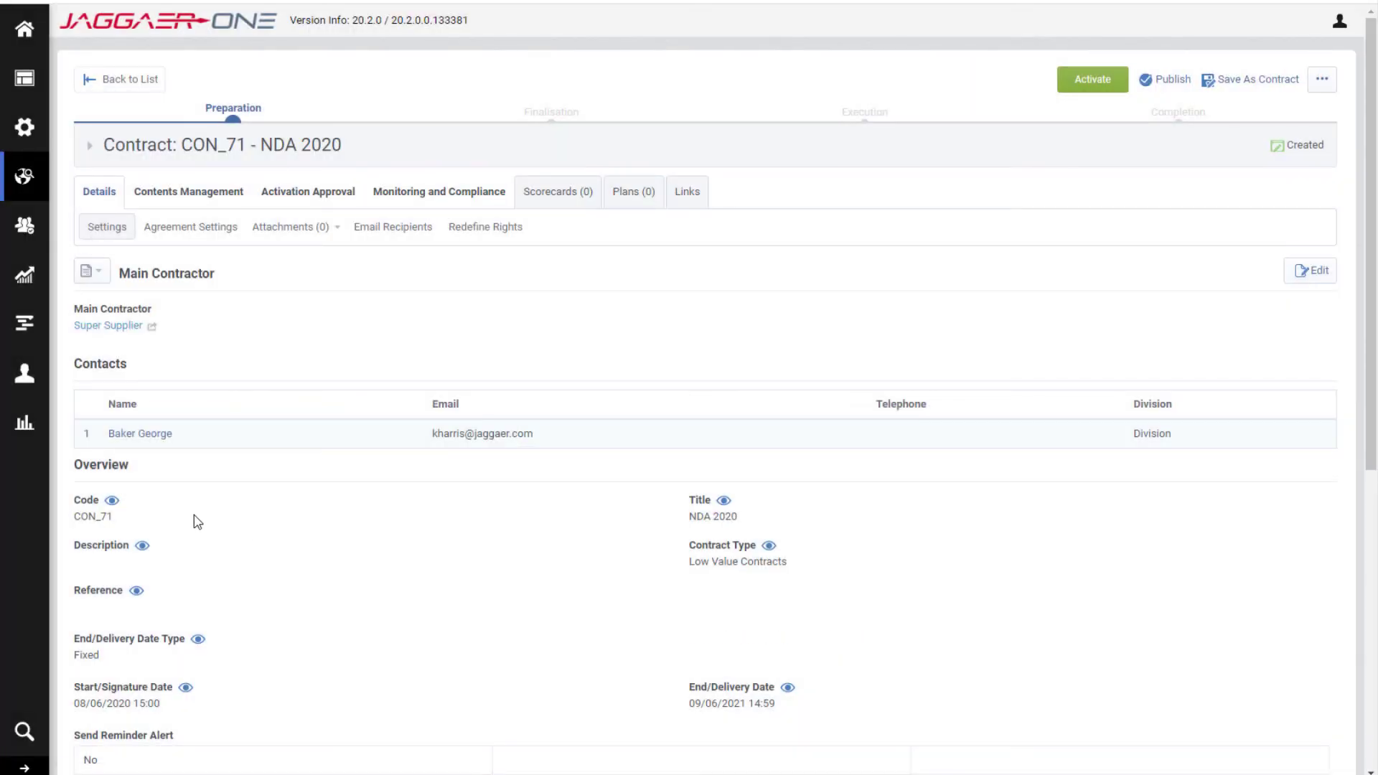
{"action": "left_click", "coordinate": [1320, 282]}
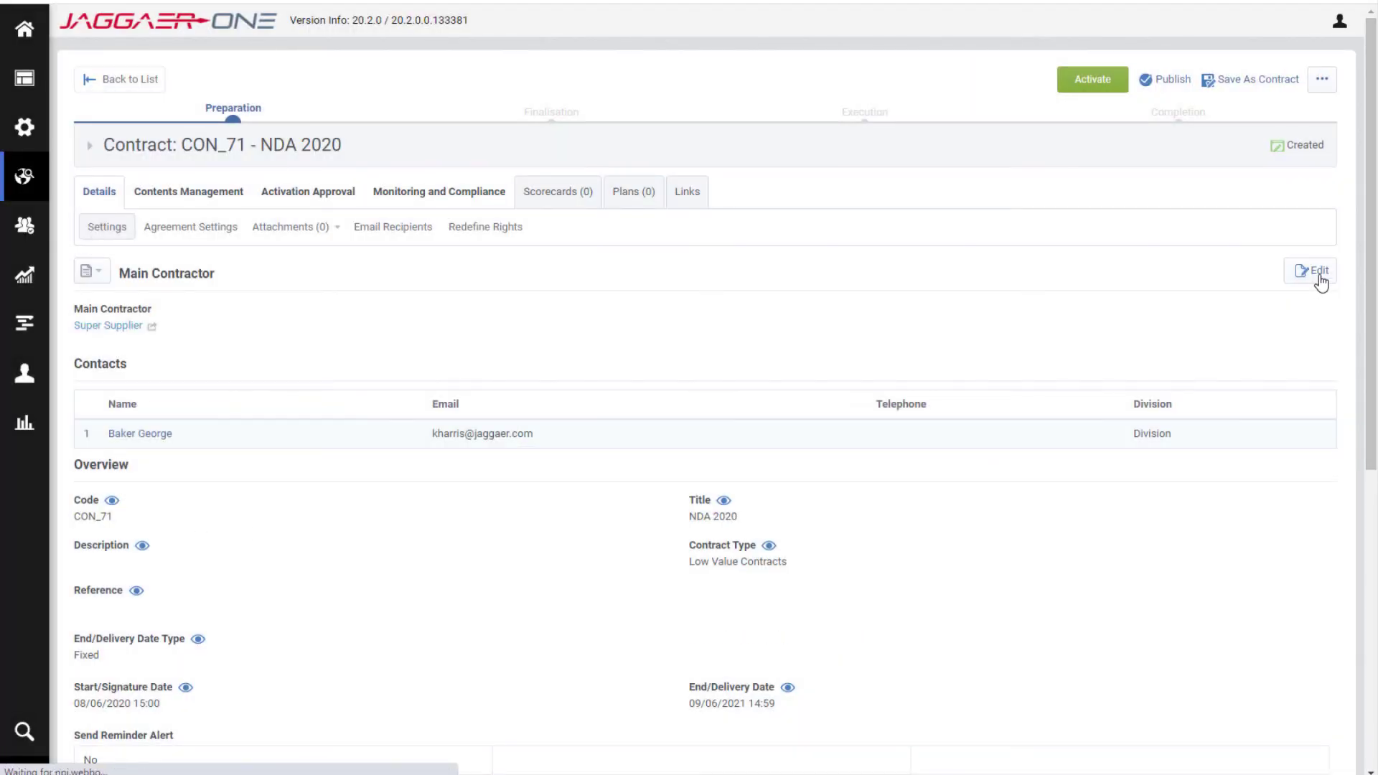
{"action": "scroll", "coordinate": [513, 582], "scroll_direction": "down", "scroll_amount": 5}
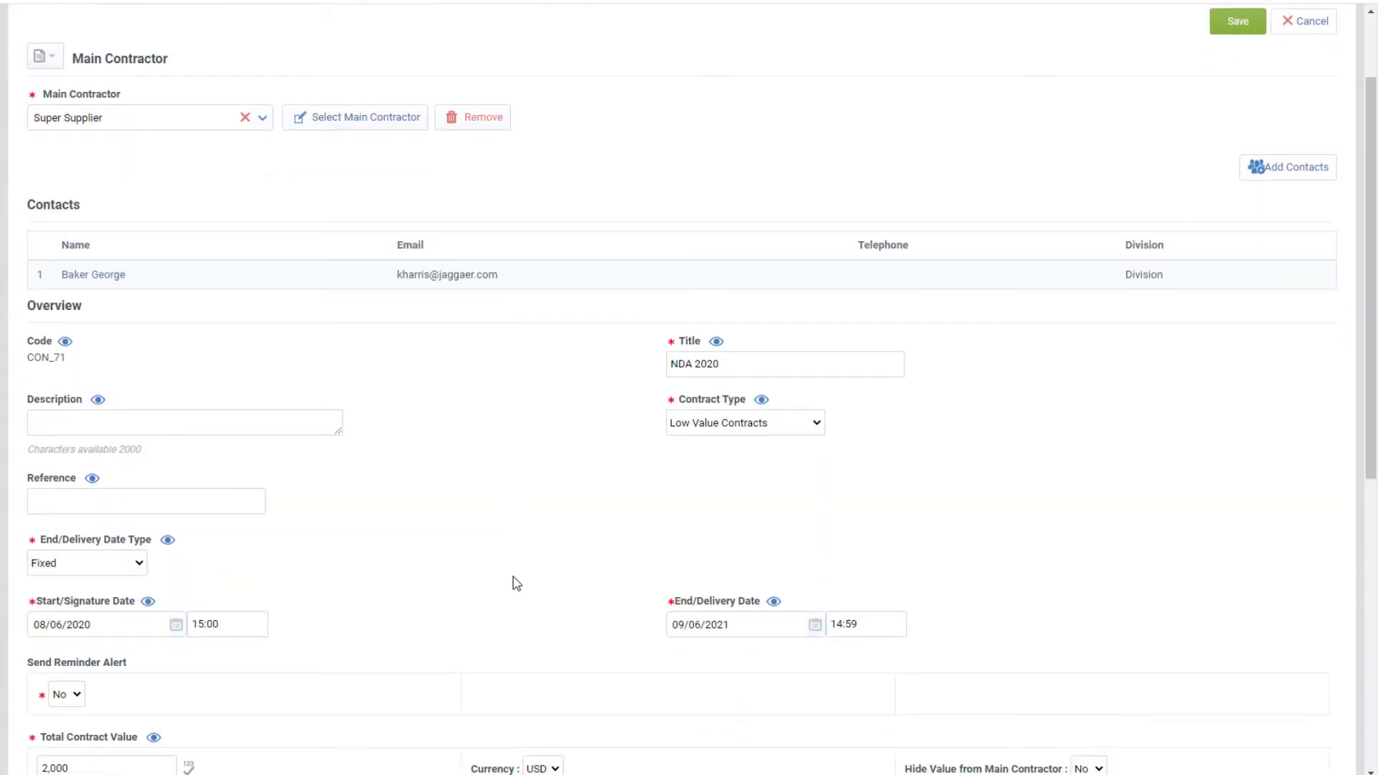
{"action": "scroll", "coordinate": [513, 586], "scroll_direction": "down", "scroll_amount": 1}
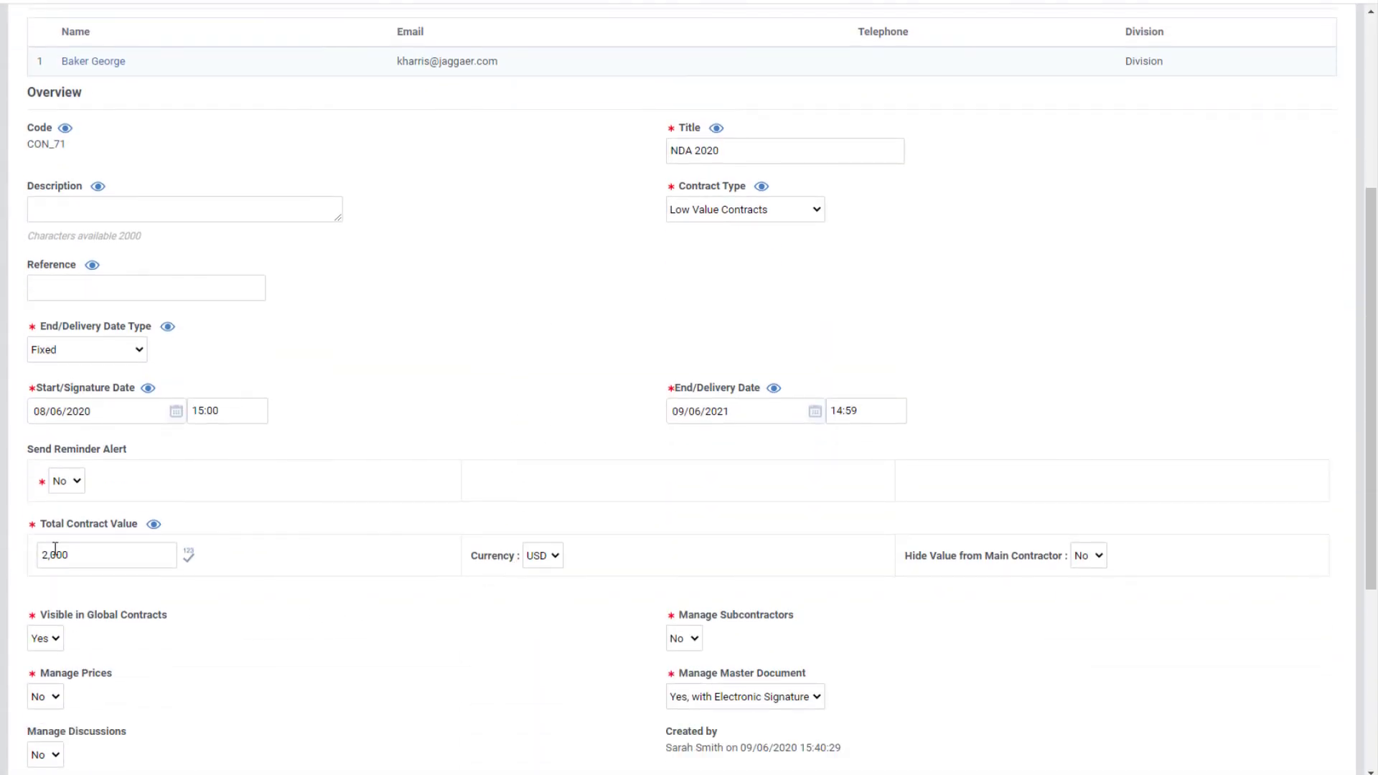
{"action": "left_click", "coordinate": [46, 555]}
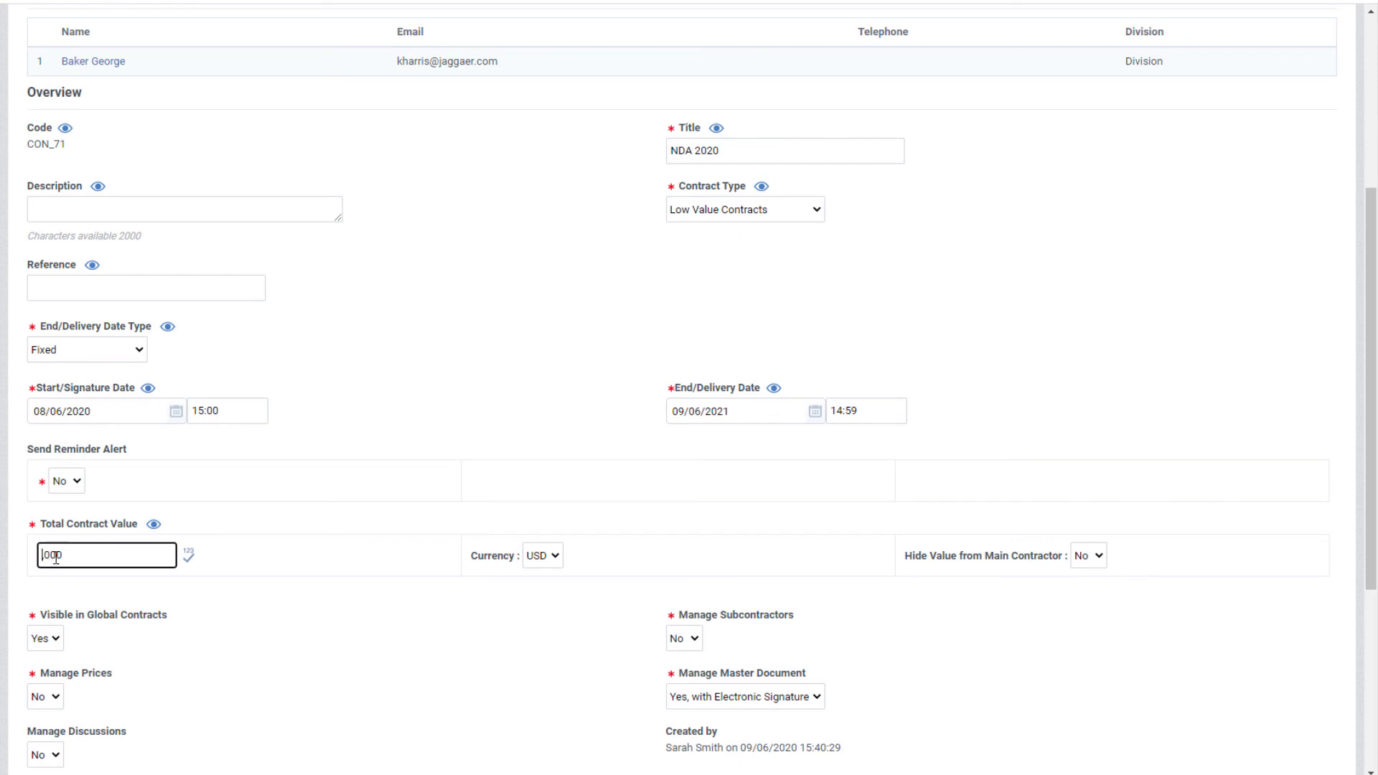
{"action": "type", "text": "3"}
{"action": "left_click", "coordinate": [741, 414]}
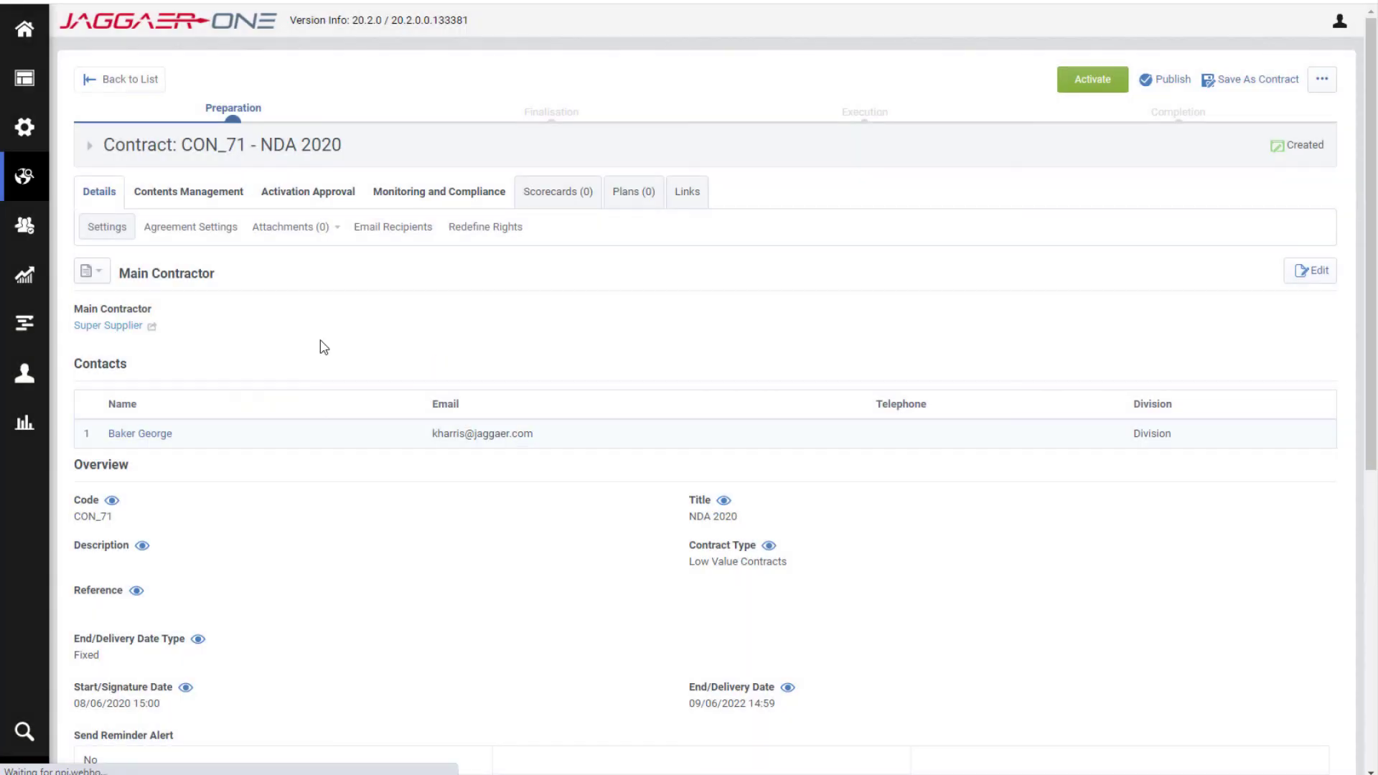
Set Awarded To to Lowest Bidder in the contract's additional information and save the change
{"action": "mouse_move", "coordinate": [189, 191]}
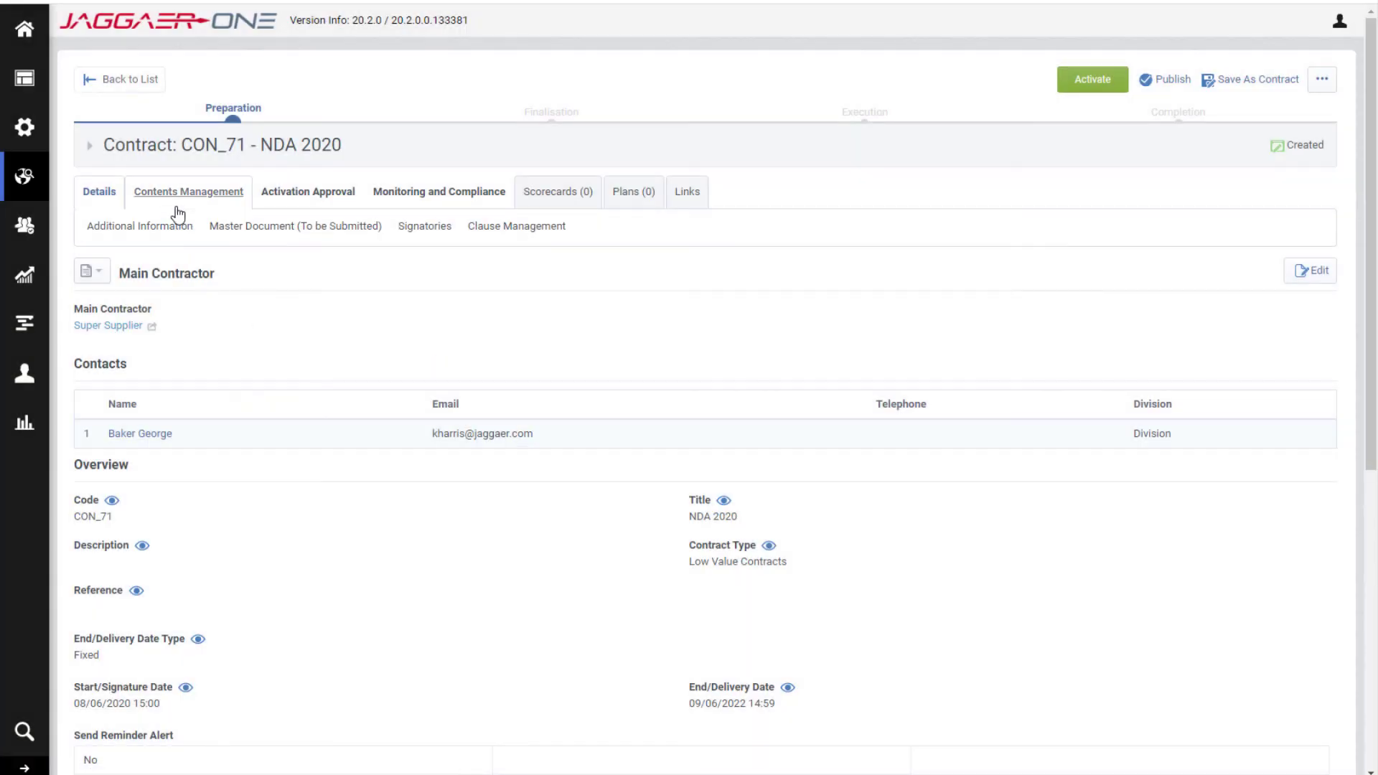
{"action": "left_click", "coordinate": [107, 228]}
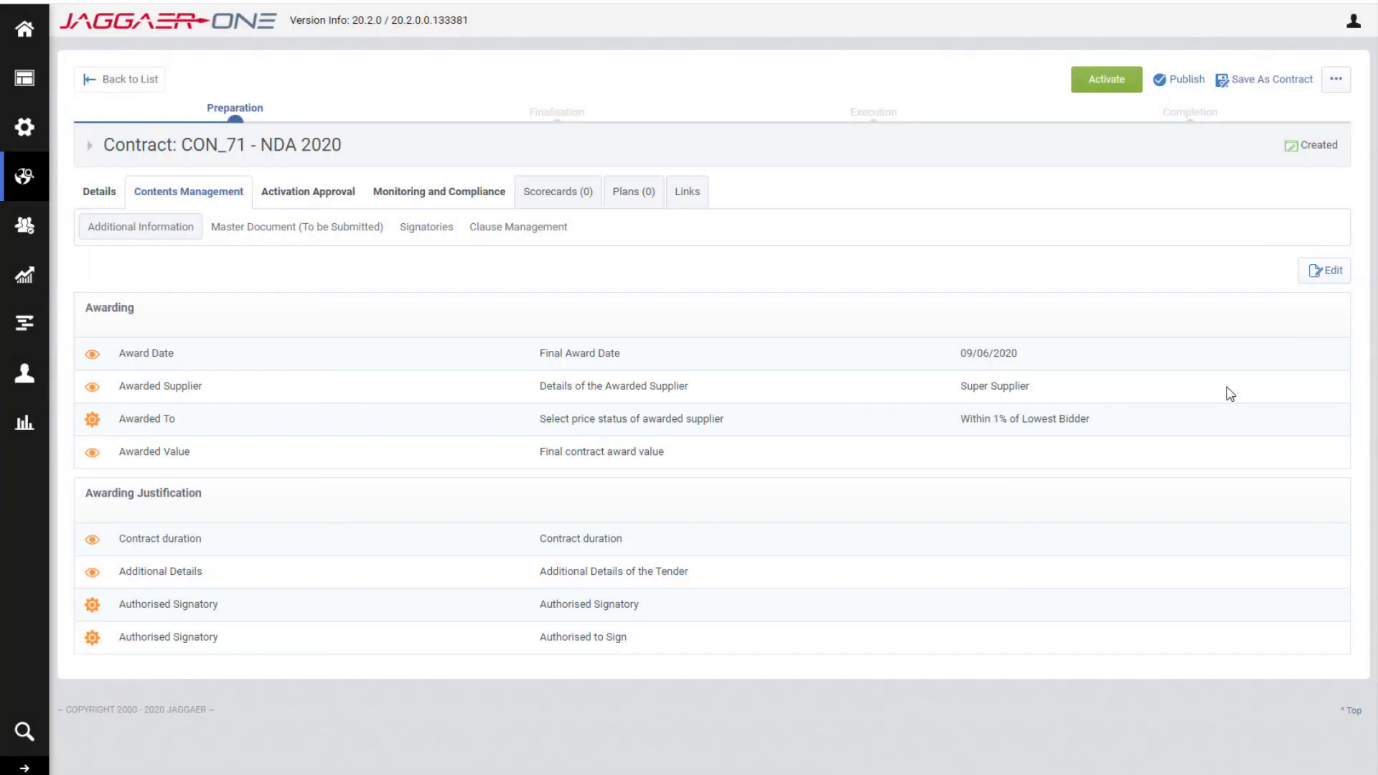
{"action": "left_click", "coordinate": [1325, 276]}
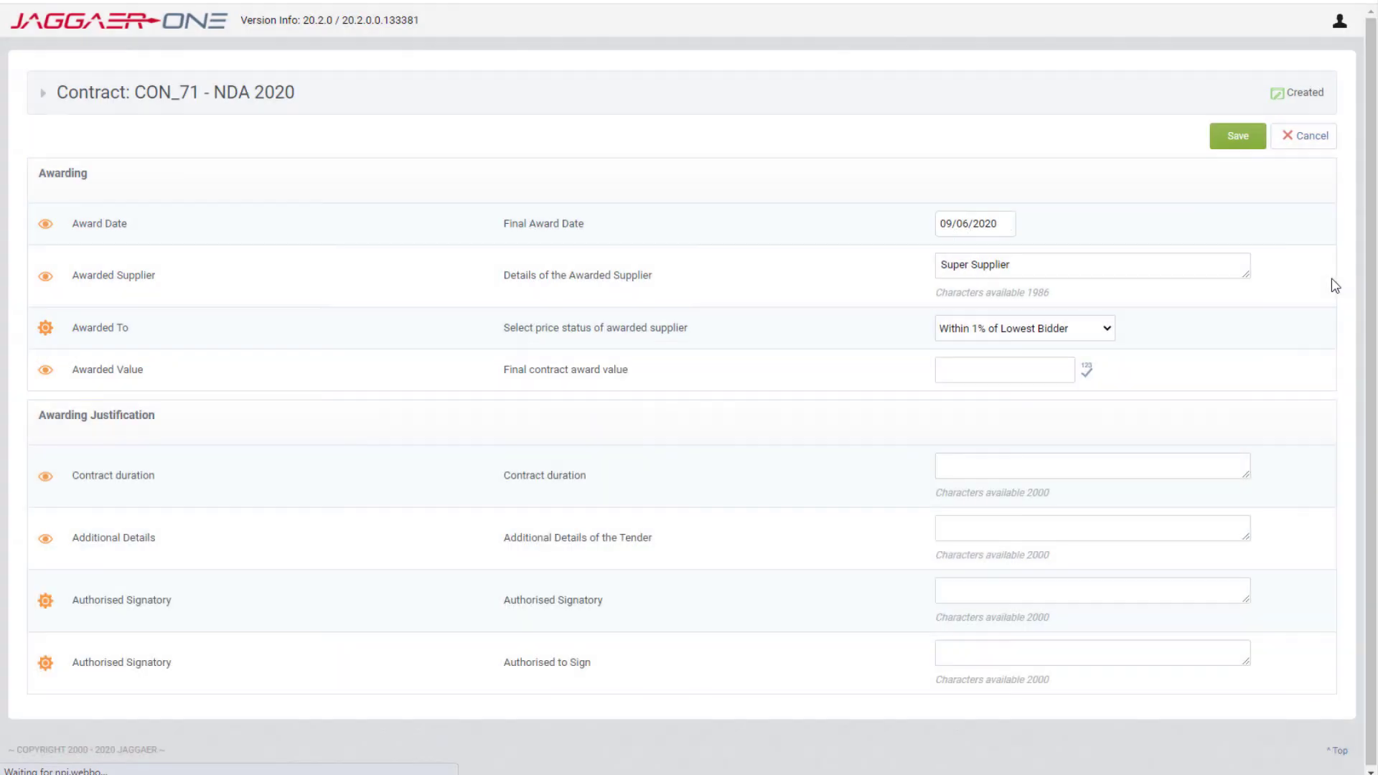
{"action": "left_click", "coordinate": [1090, 341]}
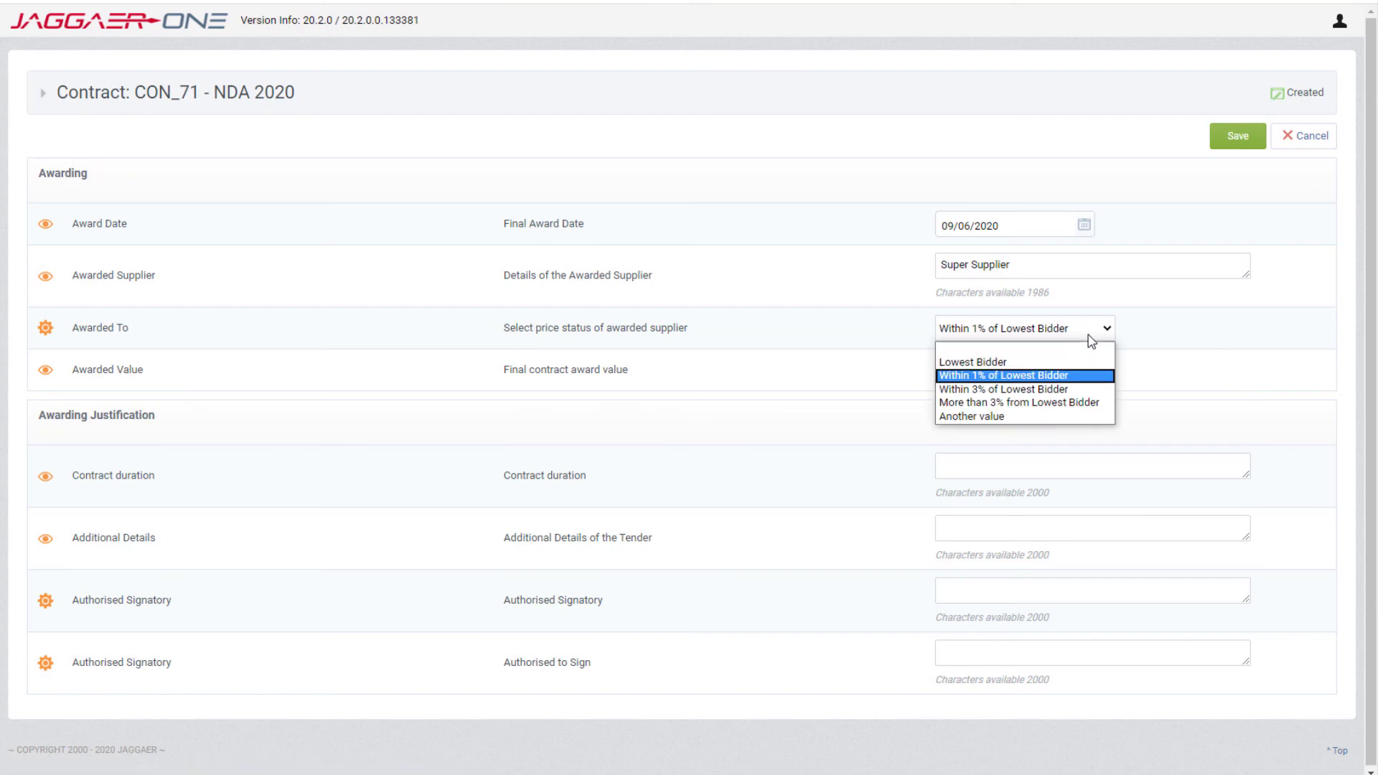
{"action": "left_click", "coordinate": [1018, 361]}
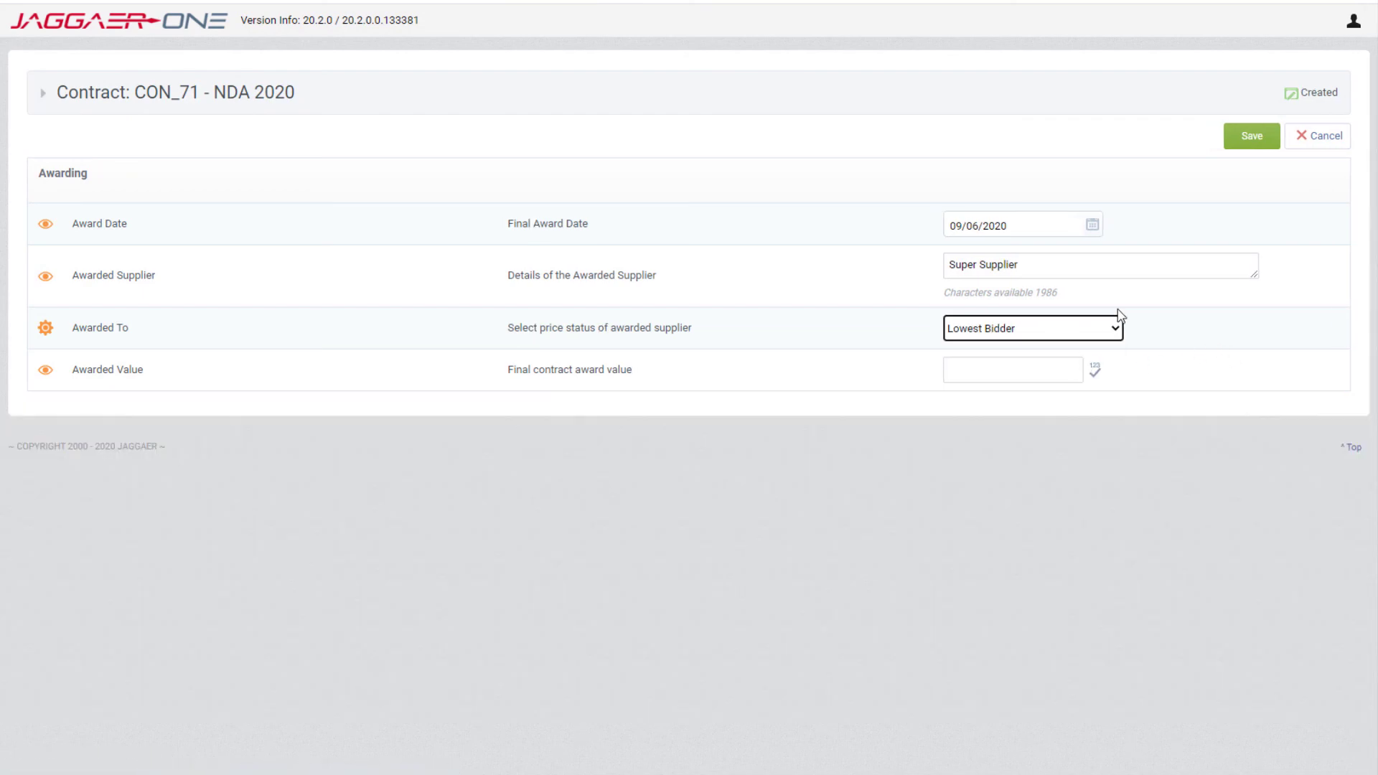
{"action": "left_click", "coordinate": [1249, 140]}
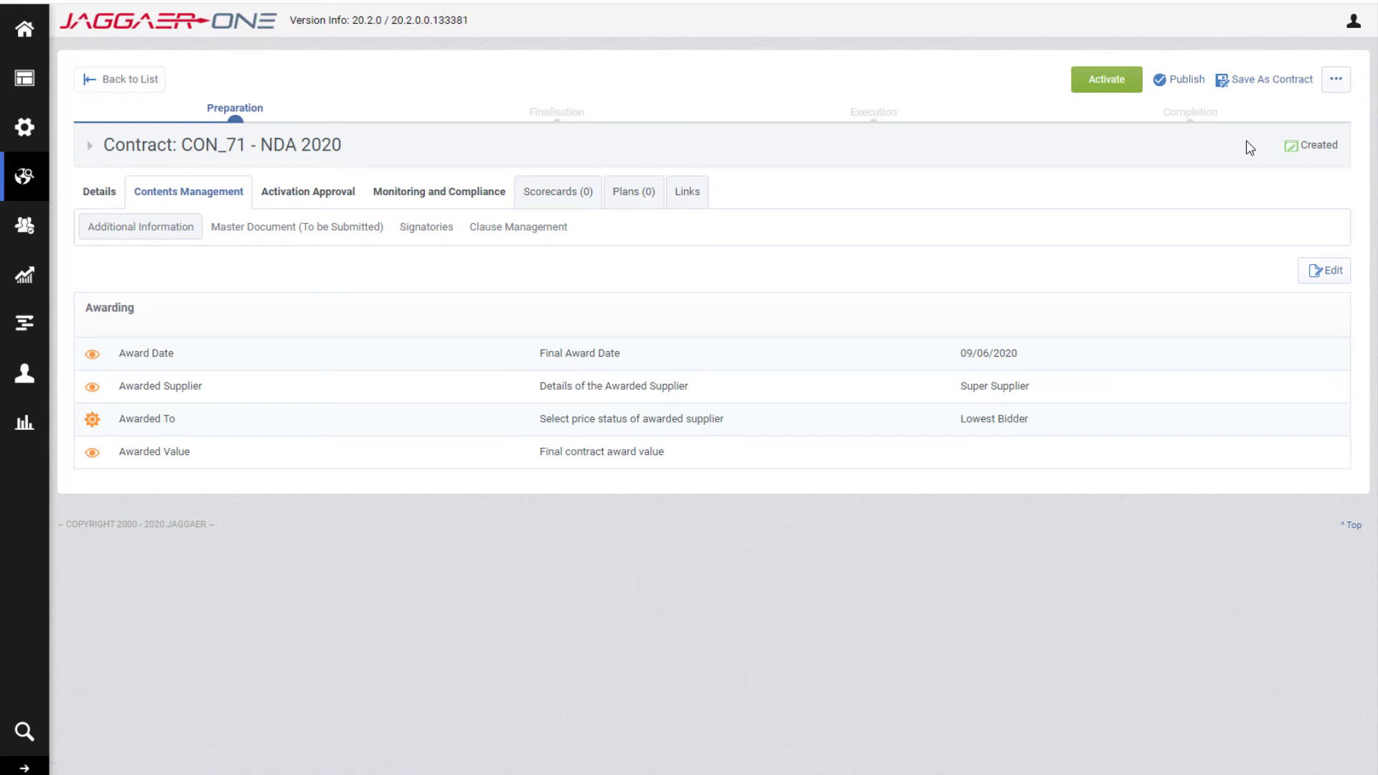
View the master document of proposal 2 and check the contract value, end date and award status in its contract summary
{"action": "left_click", "coordinate": [301, 237]}
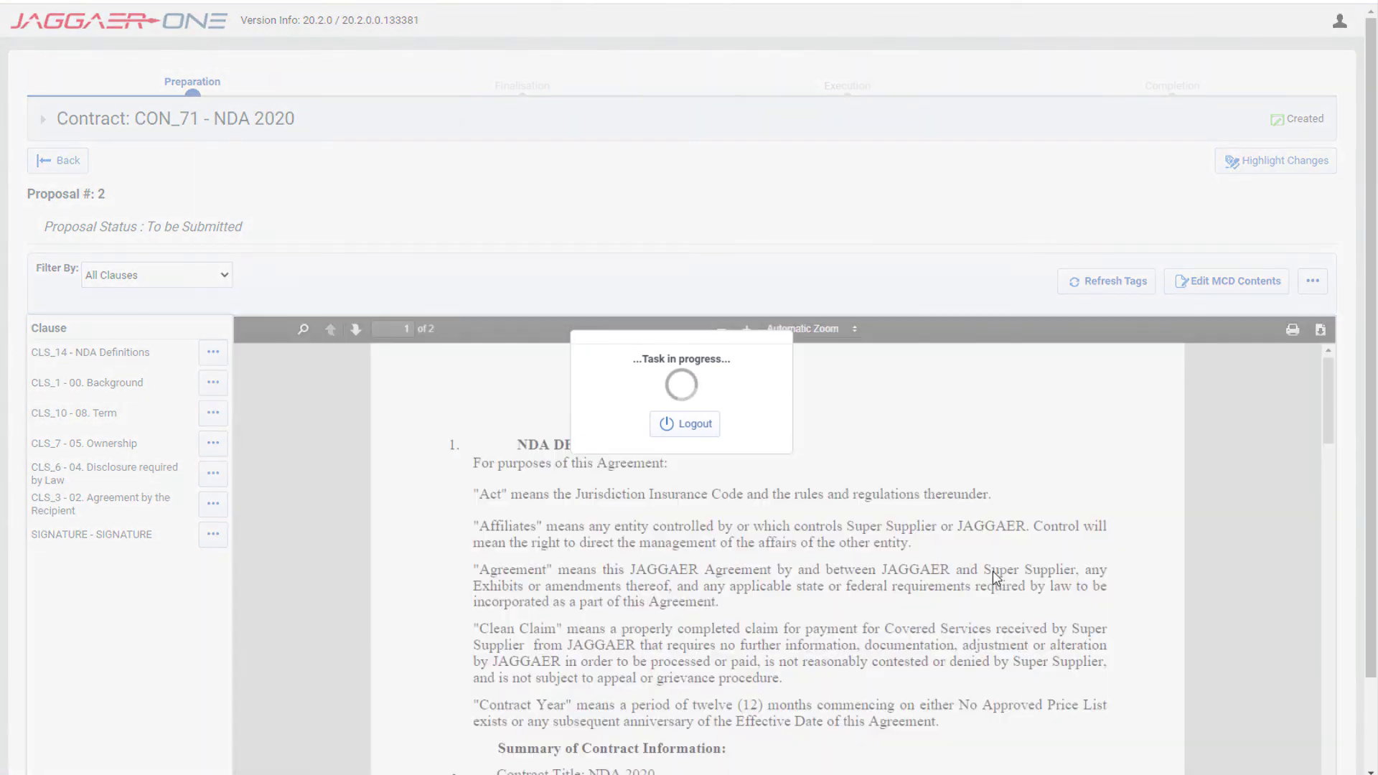
{"action": "scroll", "coordinate": [993, 570], "scroll_direction": "down", "scroll_amount": 3}
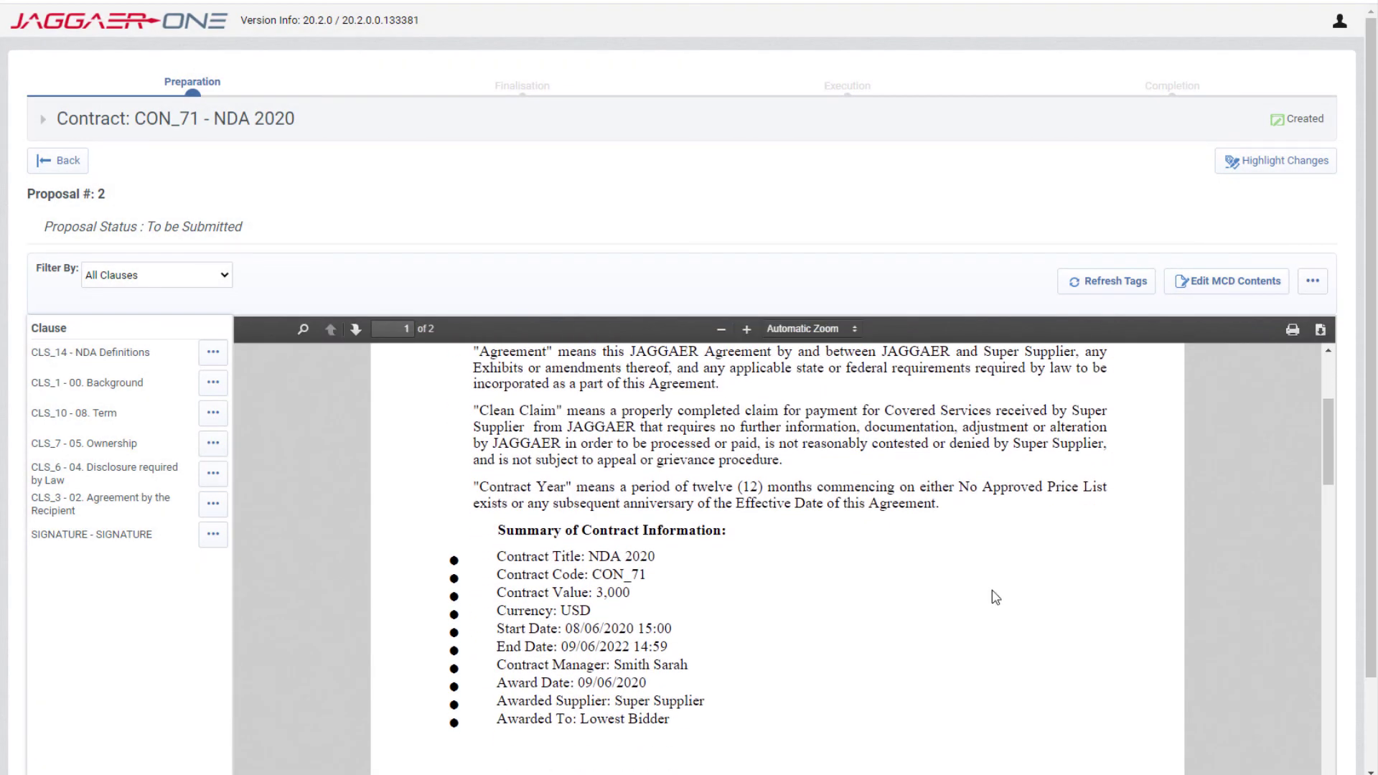
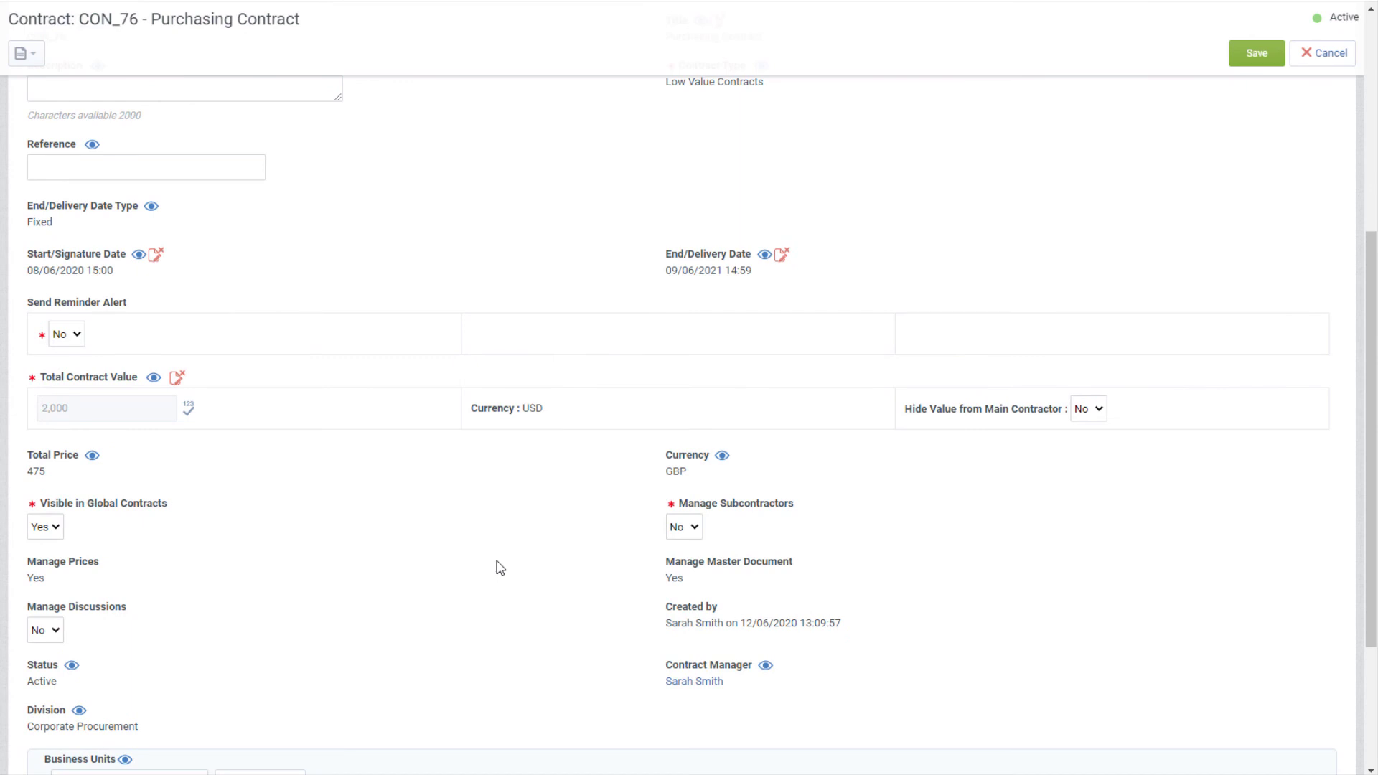
Check the locked fields in the Purchasing Contract's settings and cancel the editing
{"action": "scroll", "coordinate": [500, 568], "scroll_direction": "up", "scroll_amount": 5}
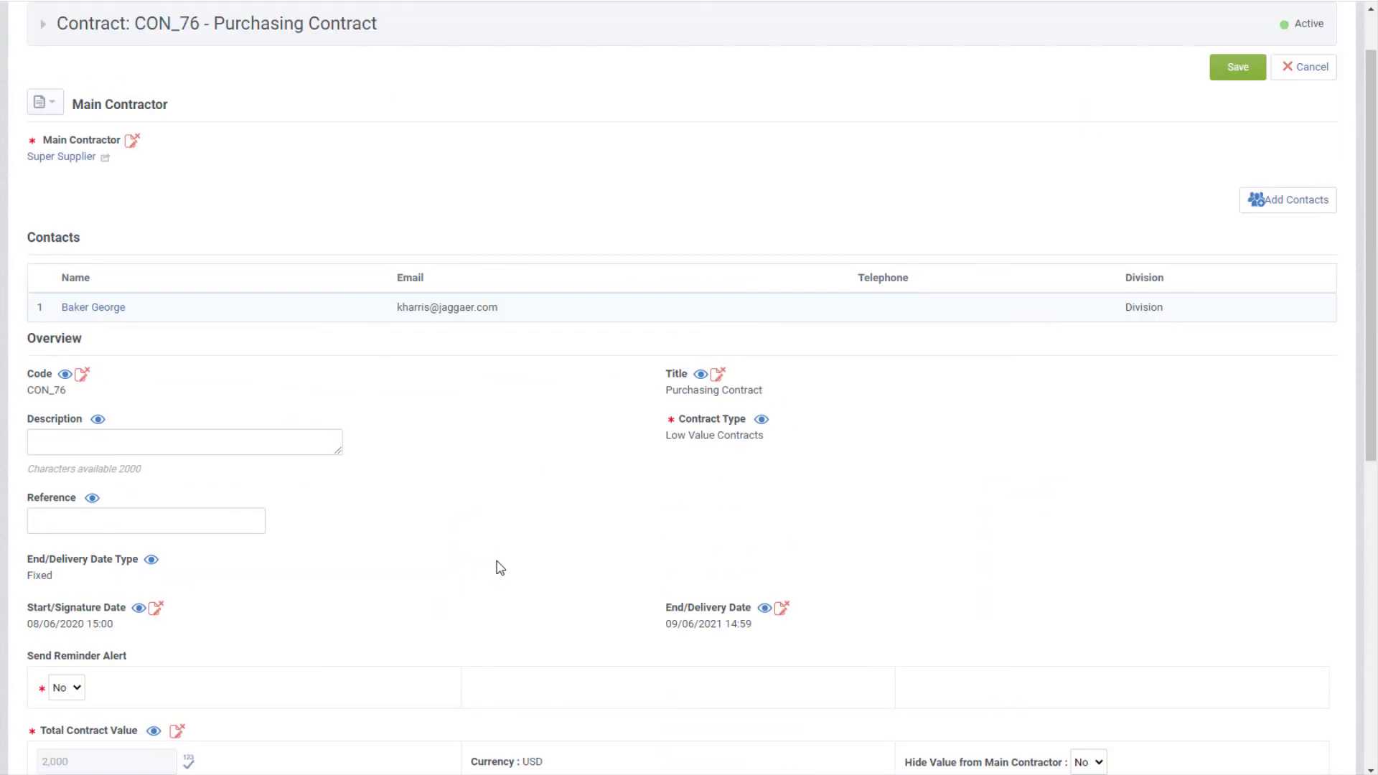
{"action": "scroll", "coordinate": [500, 567], "scroll_direction": "up", "scroll_amount": 1}
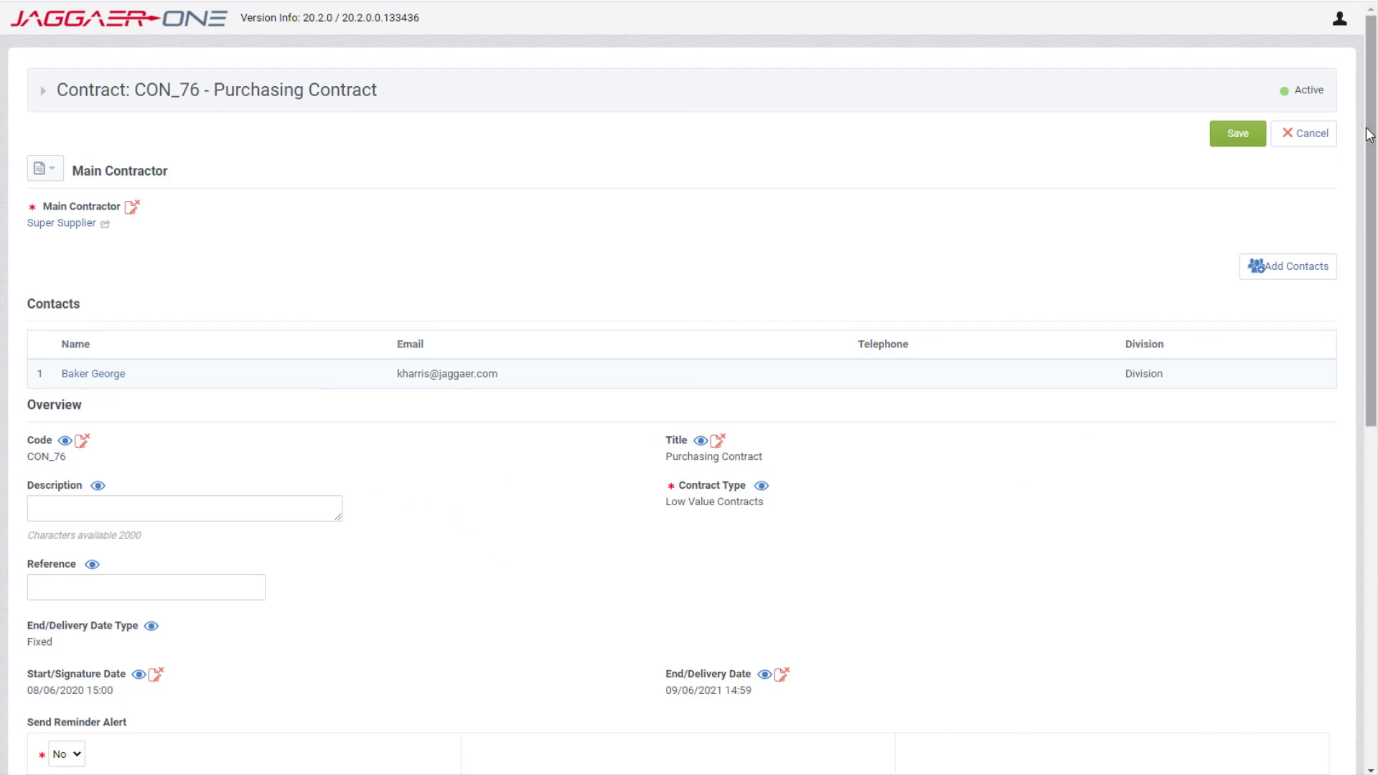
{"action": "left_click", "coordinate": [1305, 138]}
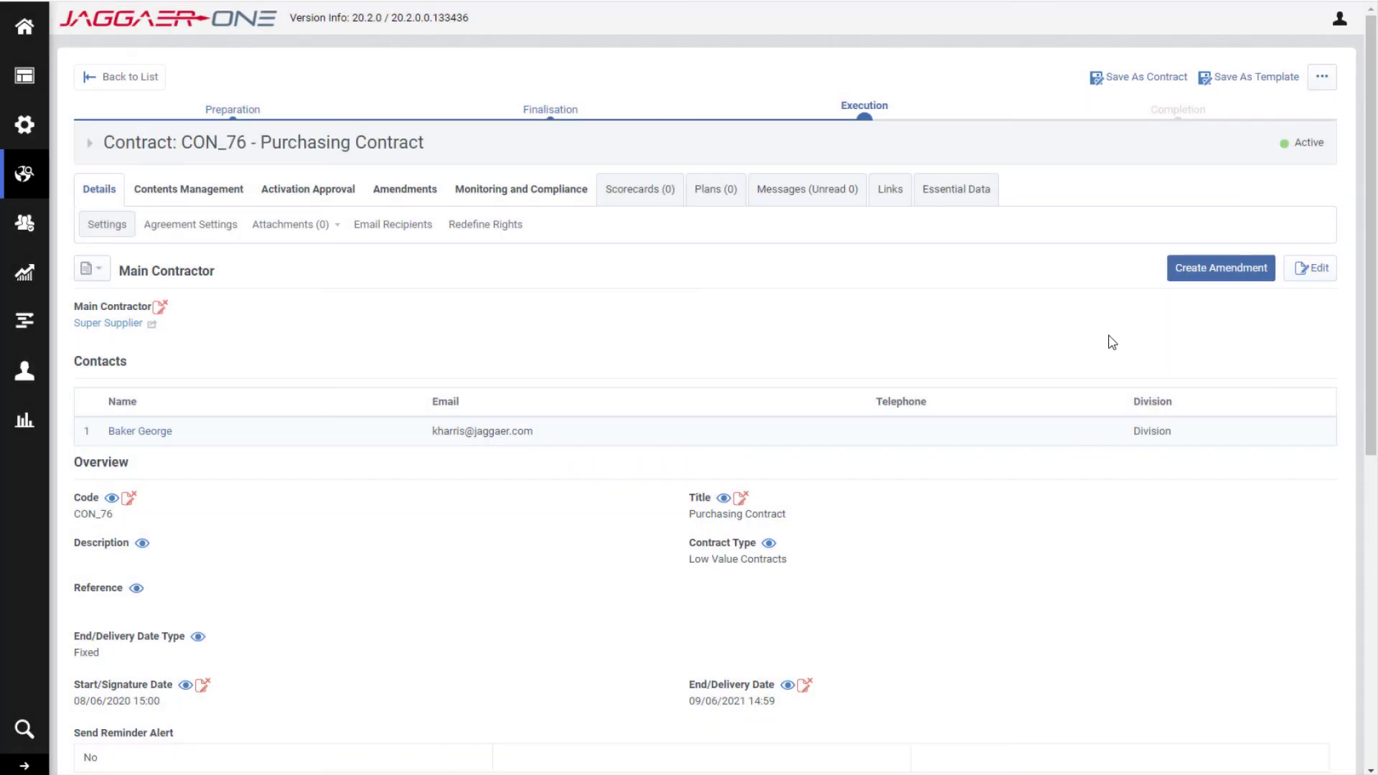
Create an amendment titled Amendment to Contract covering contract duration, contract value, additional information, master document and price list
{"action": "left_click", "coordinate": [1257, 269]}
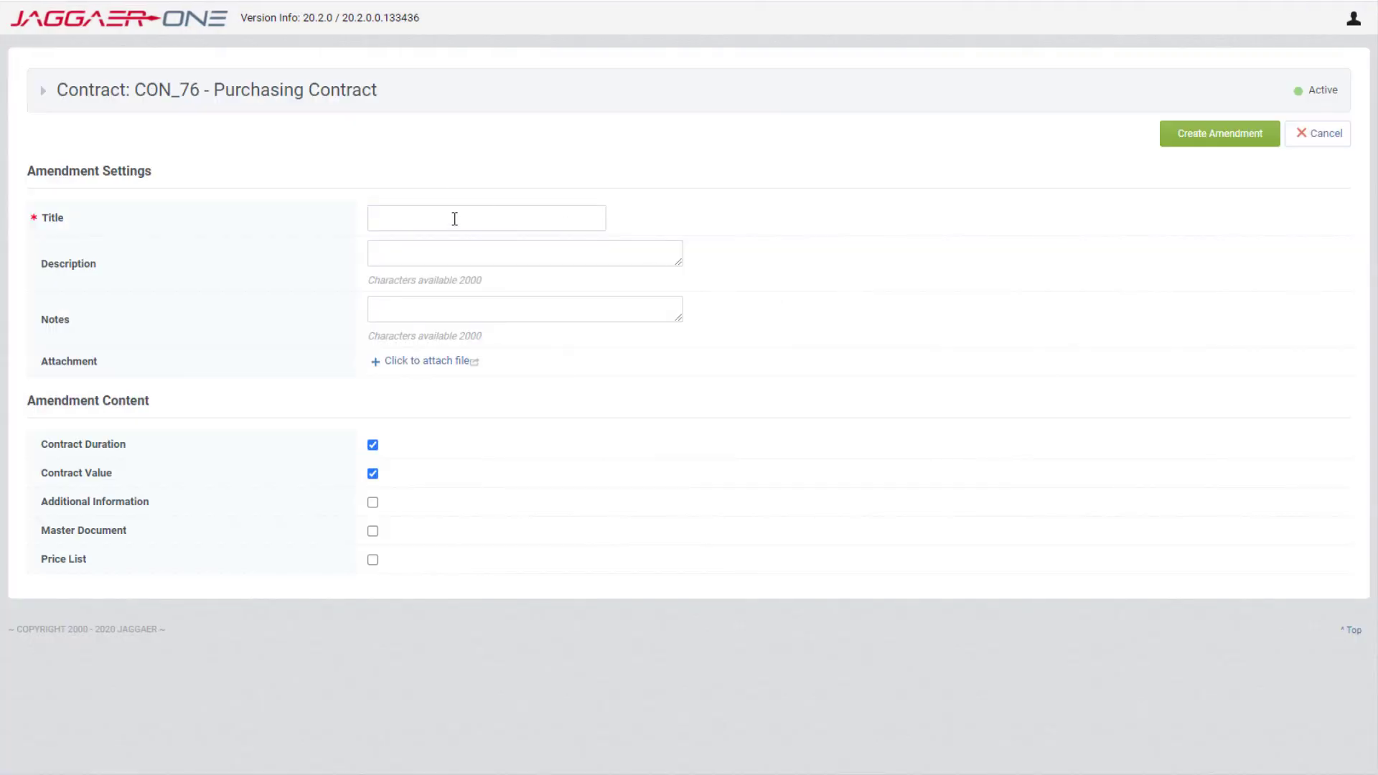
{"action": "left_click", "coordinate": [454, 219]}
{"action": "type", "text": "Amendment to Contract"}
{"action": "key", "text": "Tab"}
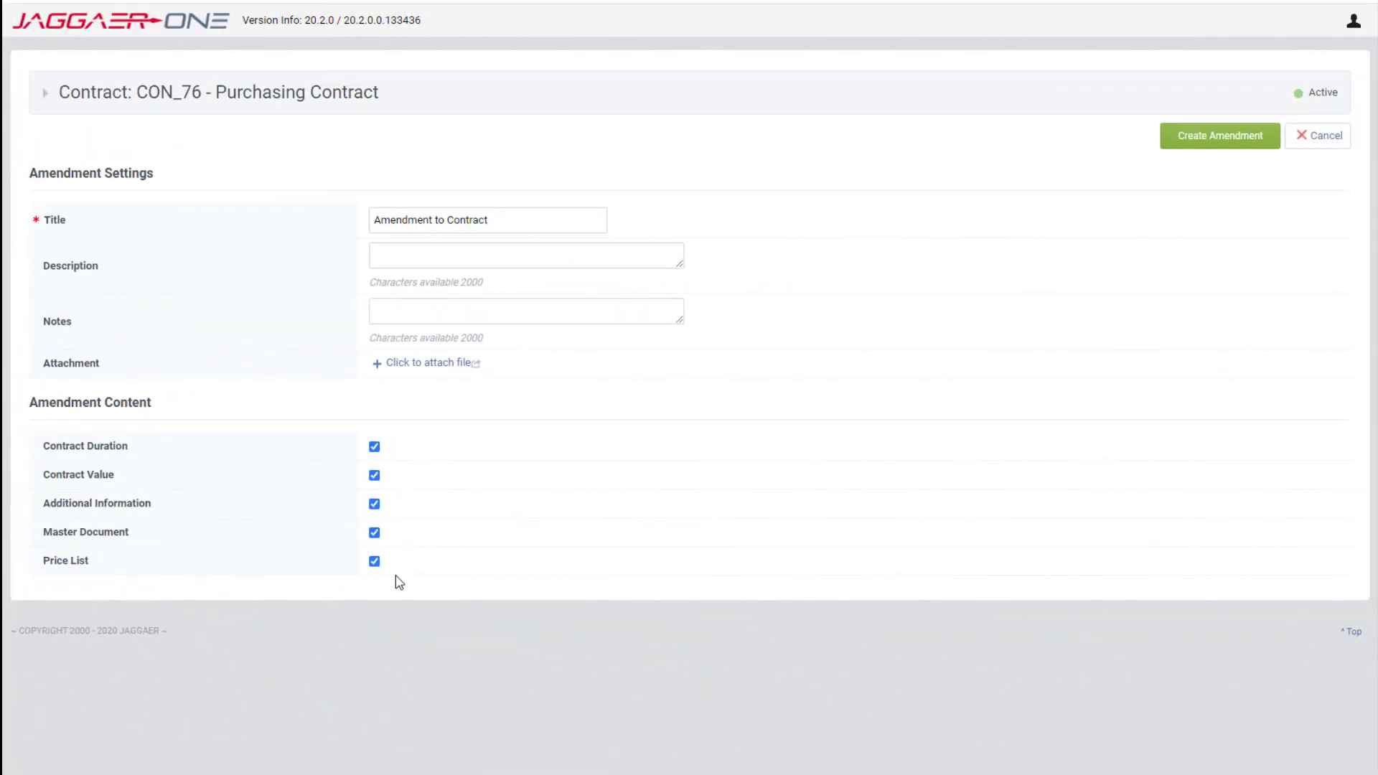
{"action": "left_click", "coordinate": [1220, 151]}
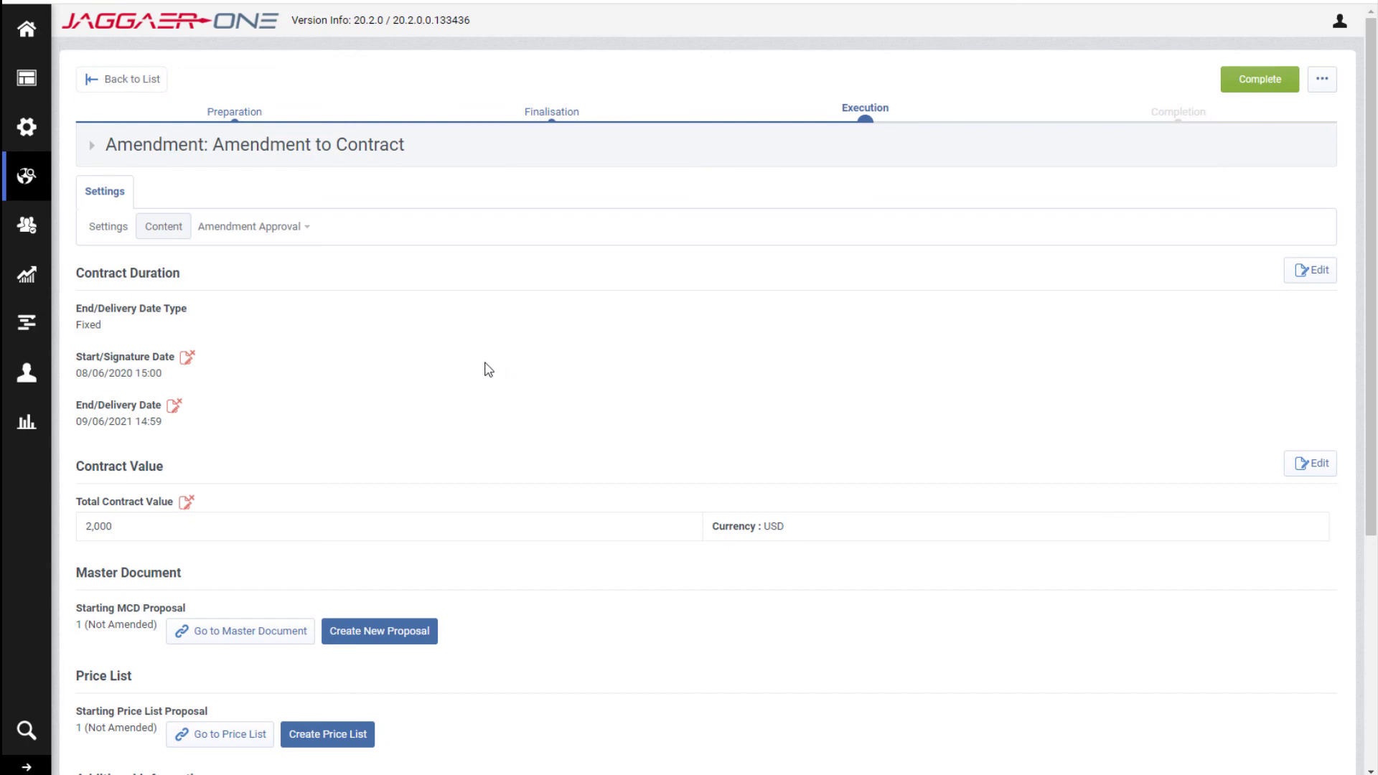
Reopen Amendment to Contract from the contract's list of amendments and view its settings
{"action": "left_click", "coordinate": [134, 84]}
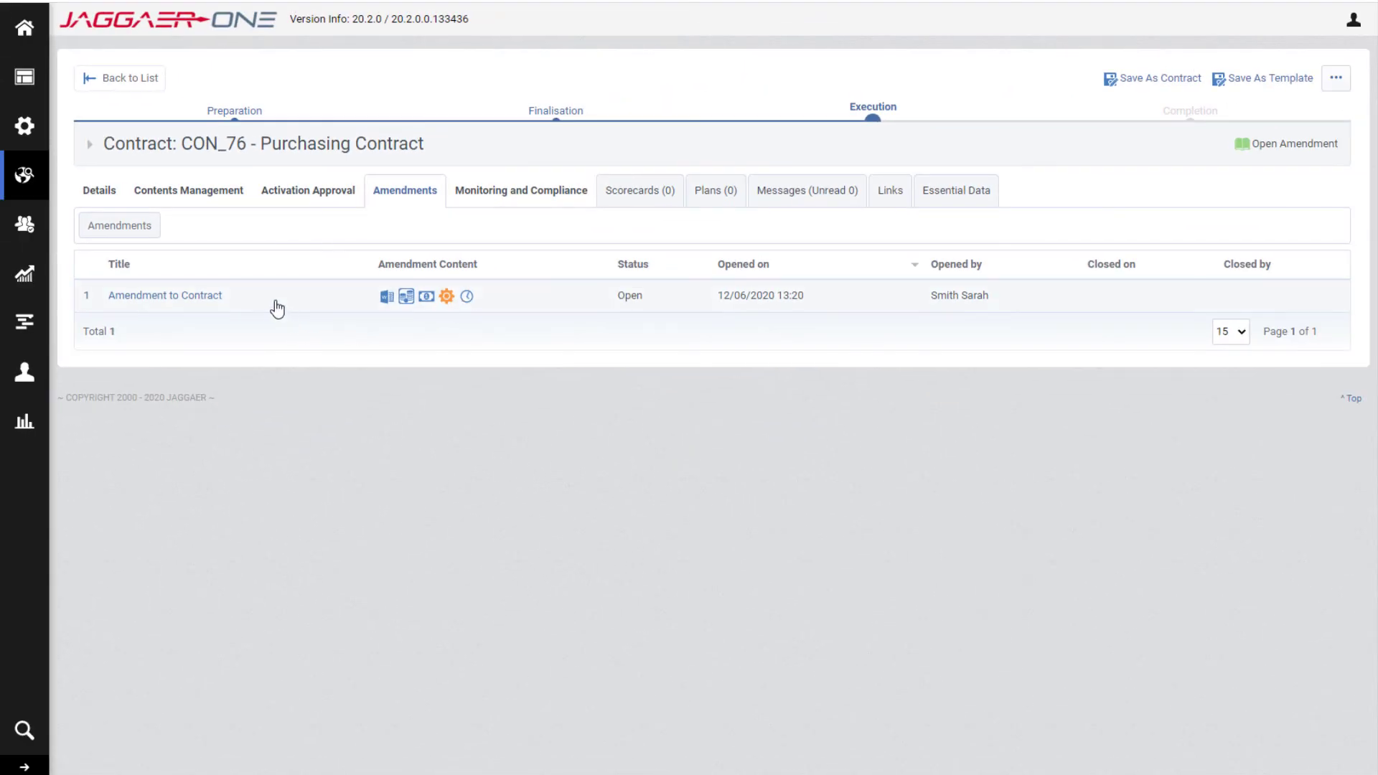
{"action": "left_click", "coordinate": [173, 296]}
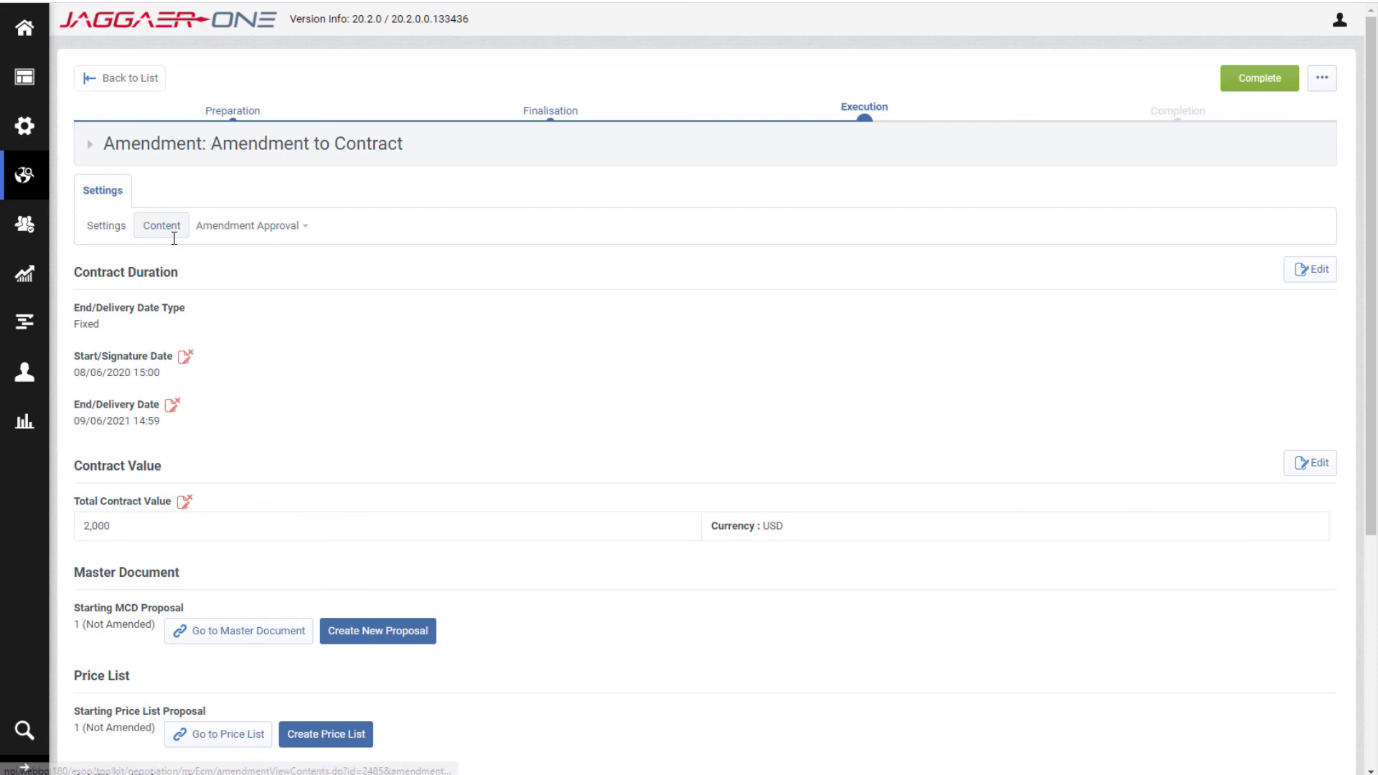
{"action": "left_click", "coordinate": [108, 226]}
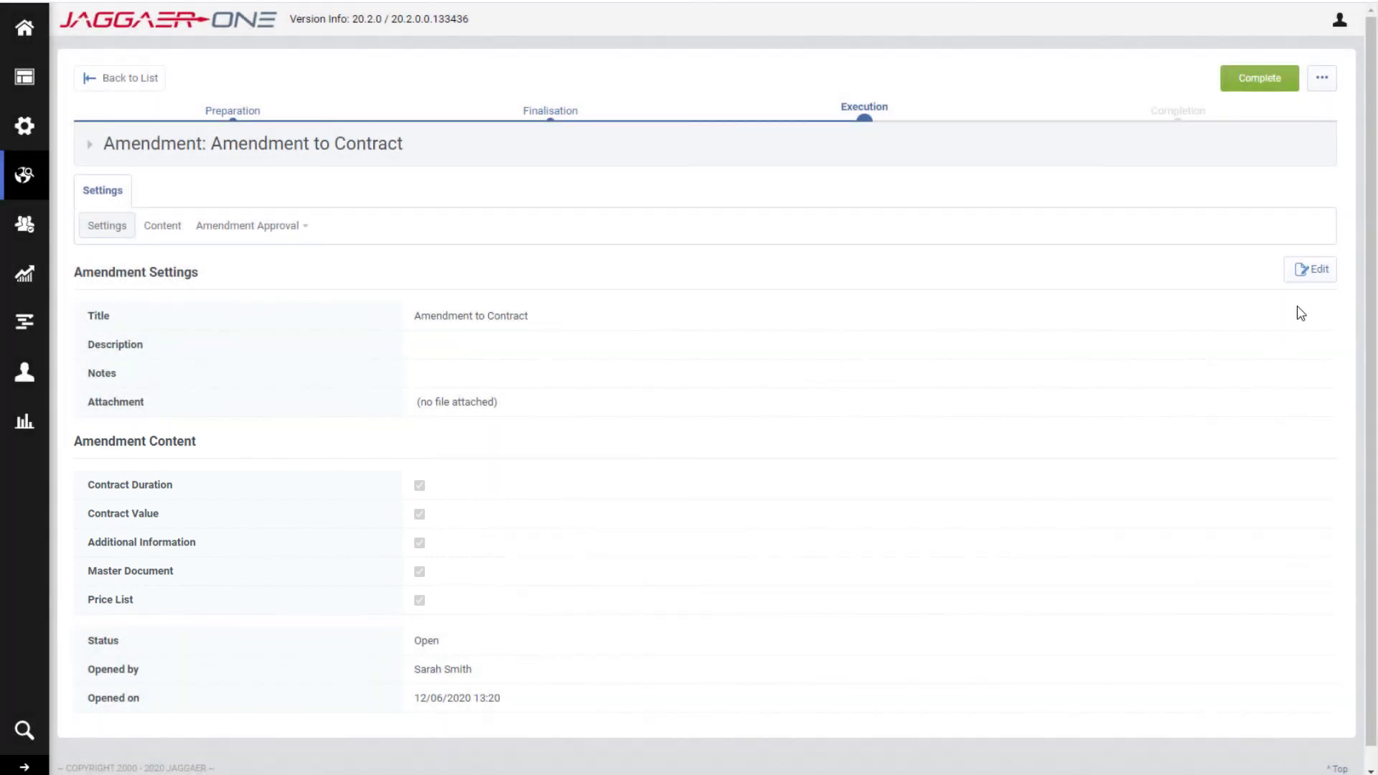
Review the amendment's content, check which contract duration fields are editable, and cancel the editing
{"action": "left_click", "coordinate": [165, 225]}
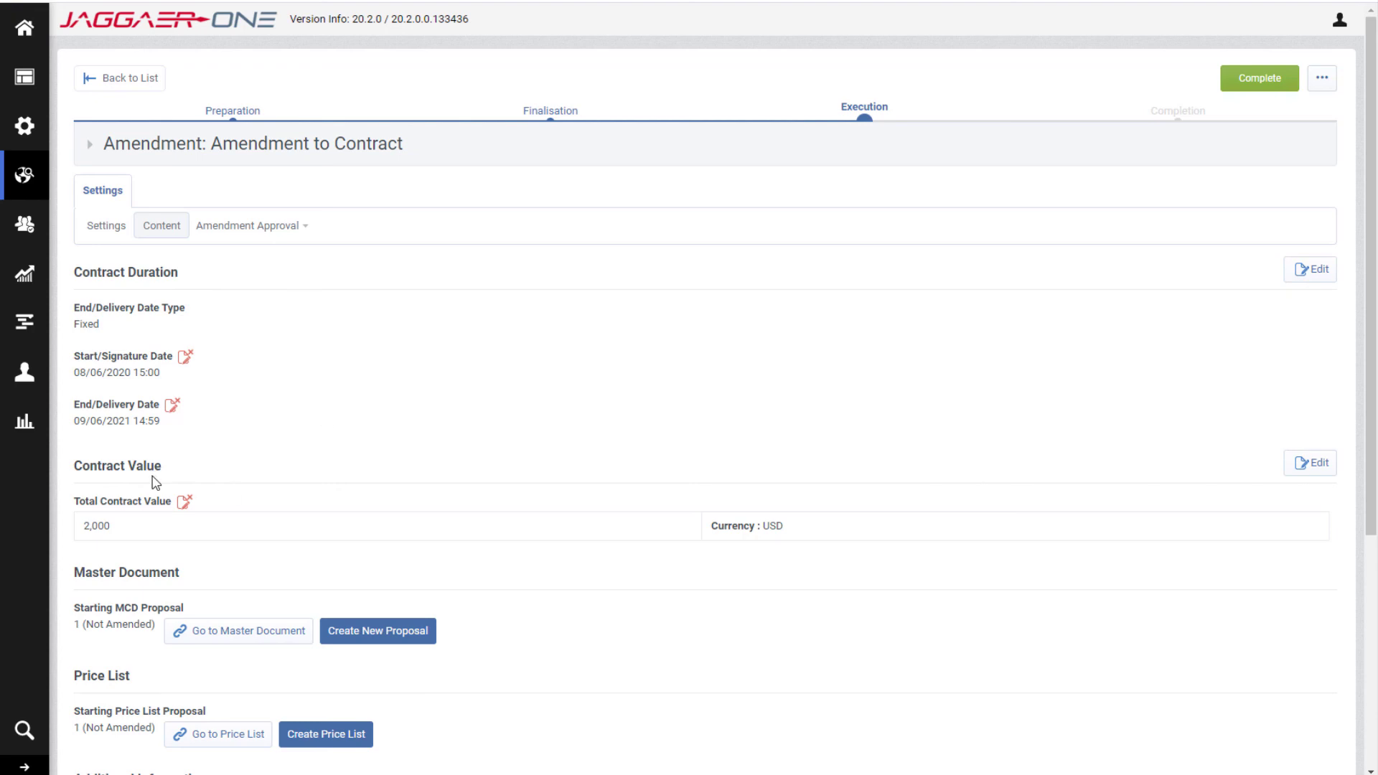
{"action": "scroll", "coordinate": [170, 584], "scroll_direction": "down", "scroll_amount": 3}
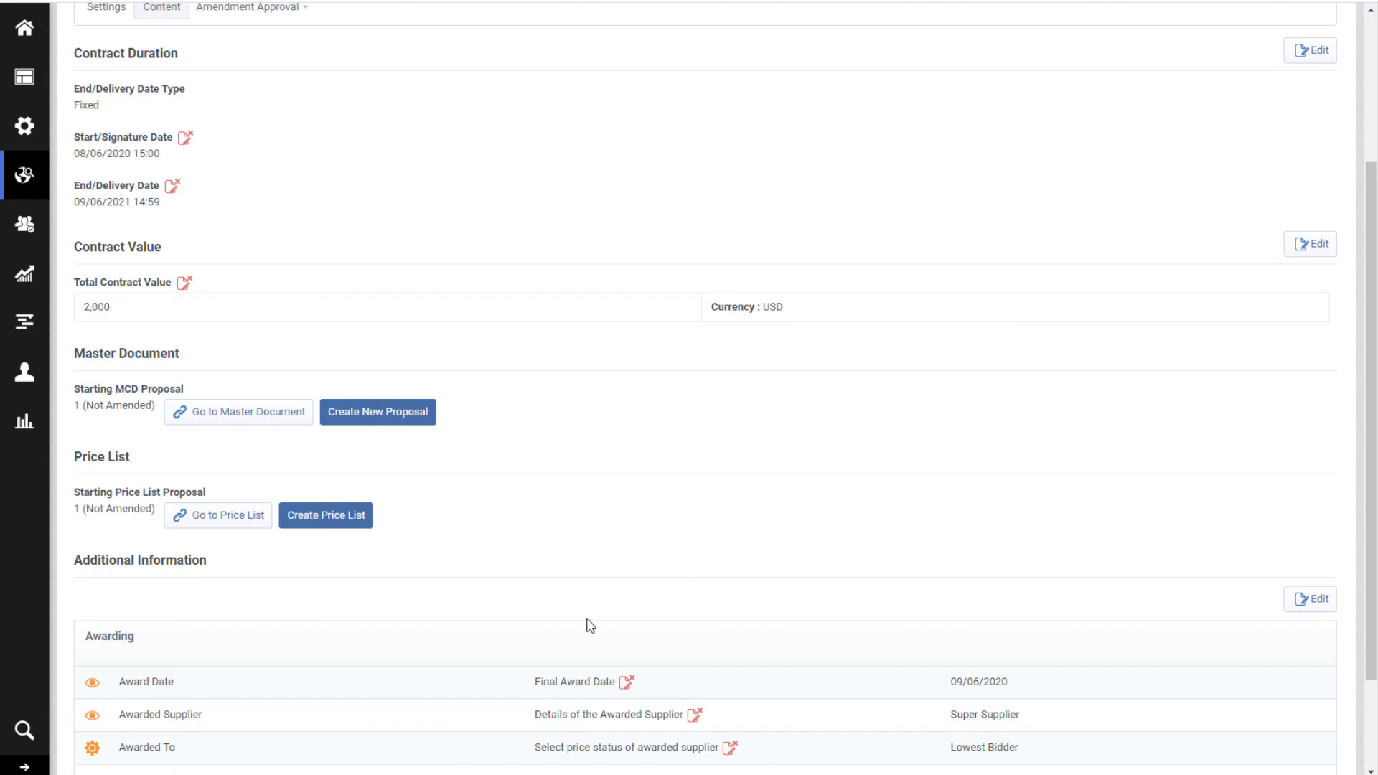
{"action": "left_click", "coordinate": [1318, 52]}
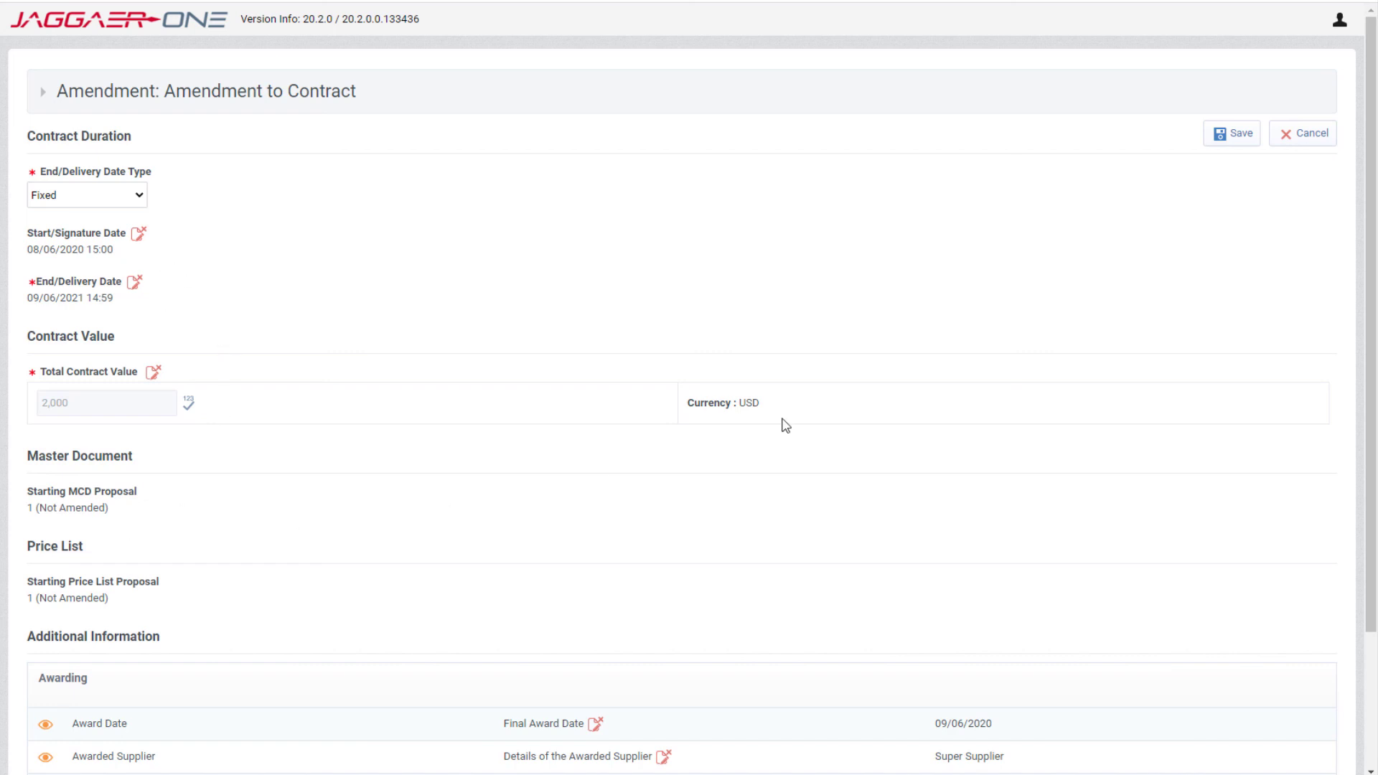
{"action": "left_click", "coordinate": [1298, 153]}
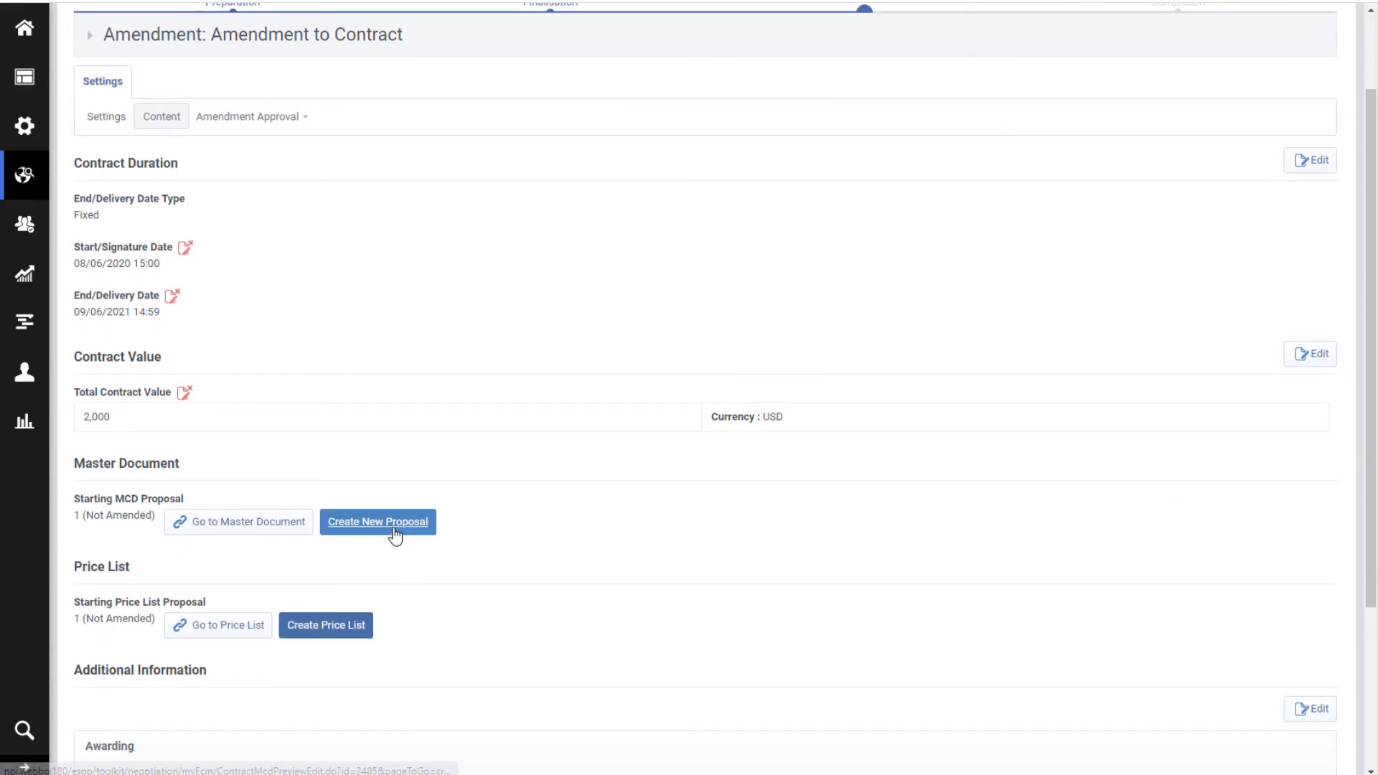
Create a new master document proposal for the amendment from previous proposal 1 and return to the amendment's content
{"action": "left_click", "coordinate": [394, 530]}
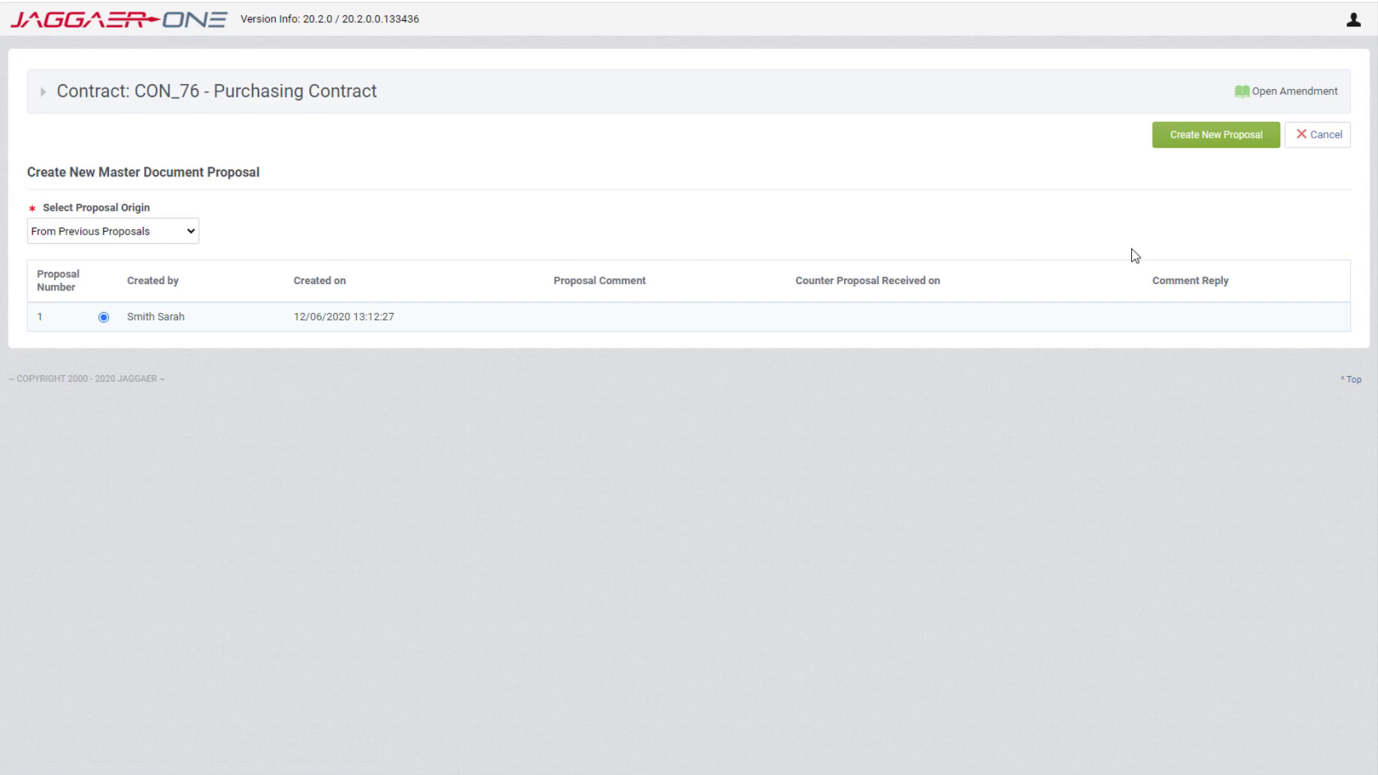
{"action": "left_click", "coordinate": [1235, 144]}
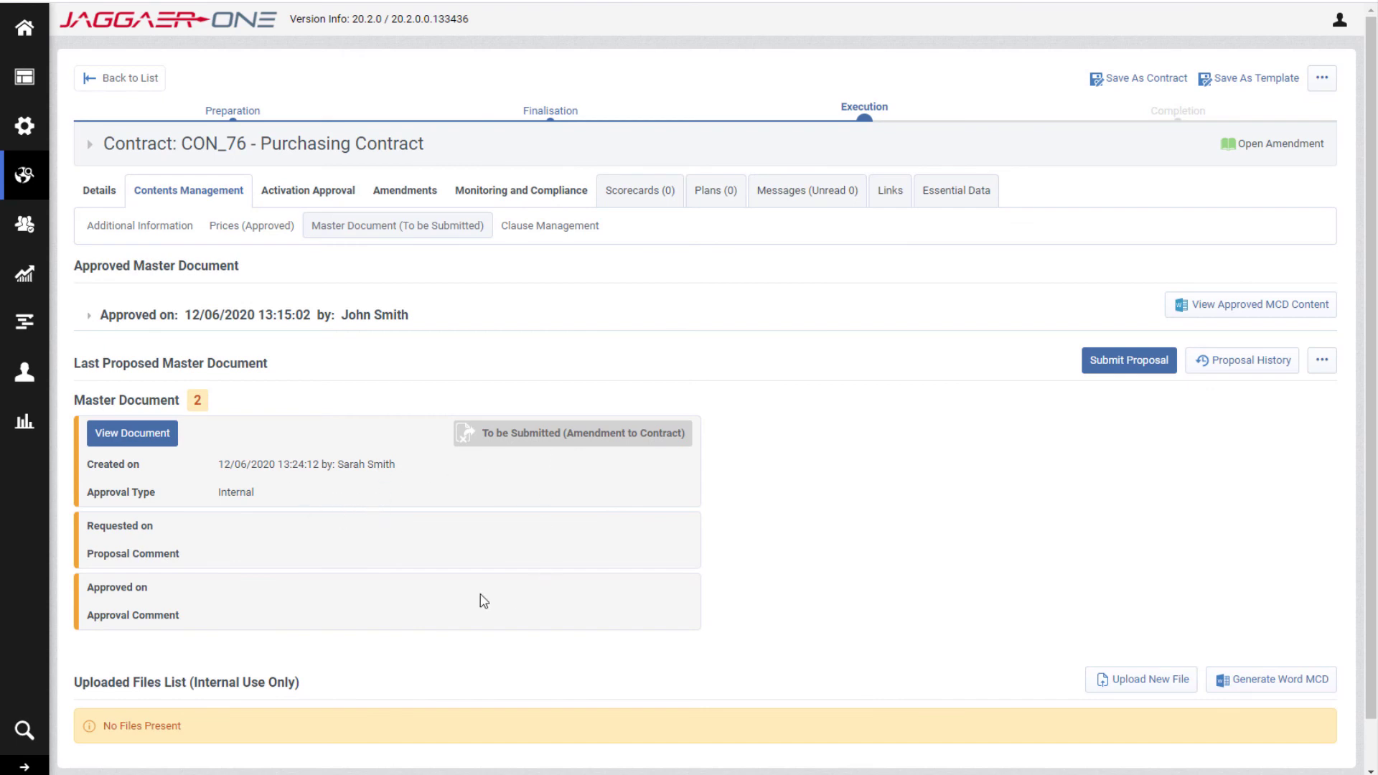
{"action": "left_click", "coordinate": [420, 199]}
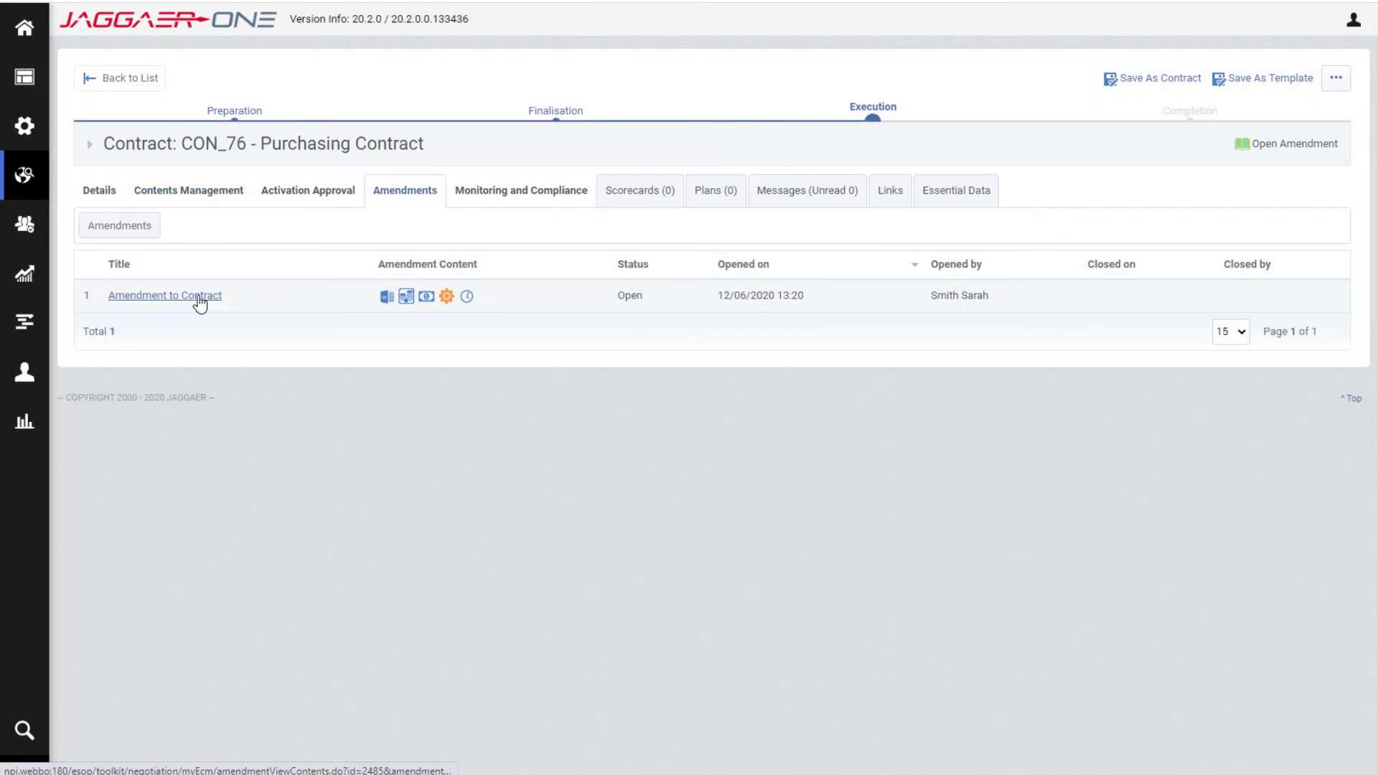
{"action": "left_click", "coordinate": [199, 299]}
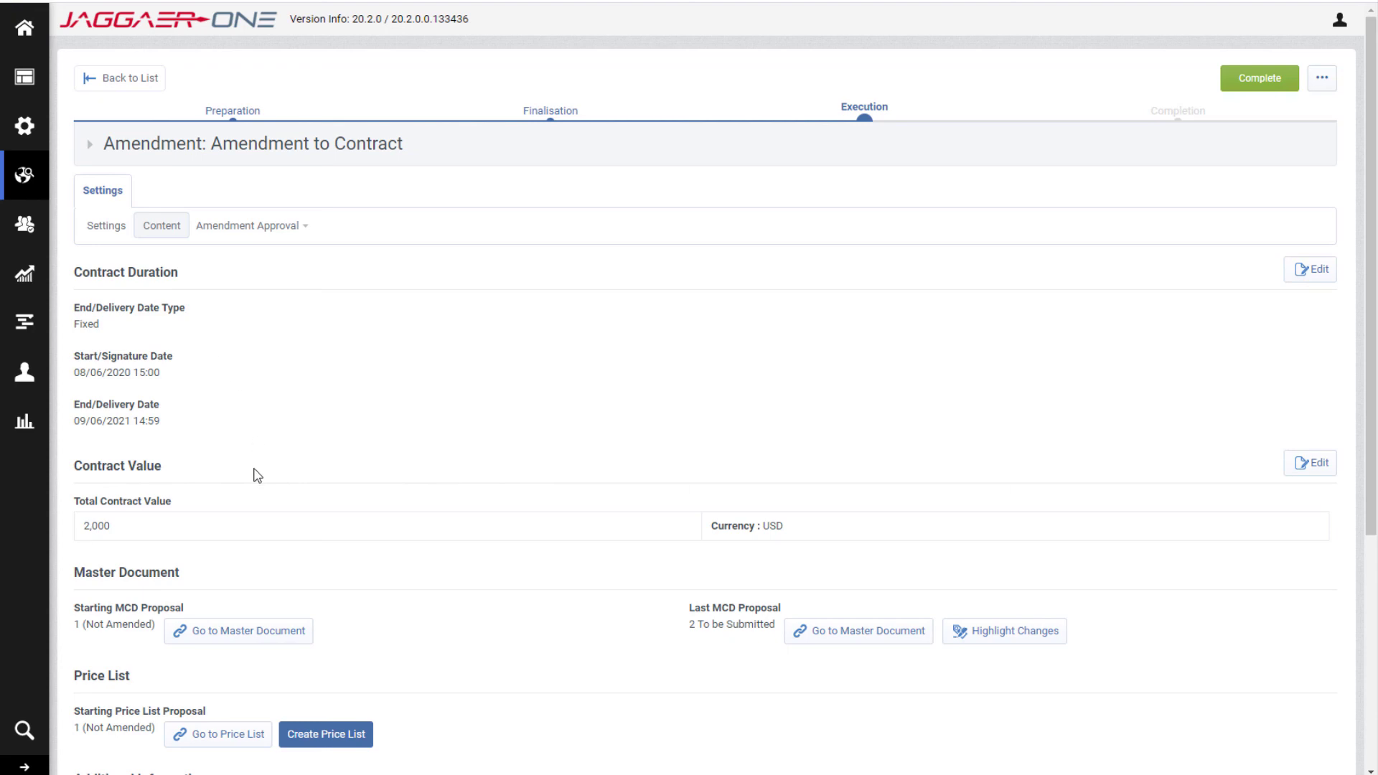
Set the amendment's end/delivery date type to Automatic Renewal with a renewal period of 12 months
{"action": "scroll", "coordinate": [477, 602], "scroll_direction": "down", "scroll_amount": 3}
{"action": "scroll", "coordinate": [430, 681], "scroll_direction": "down", "scroll_amount": 2}
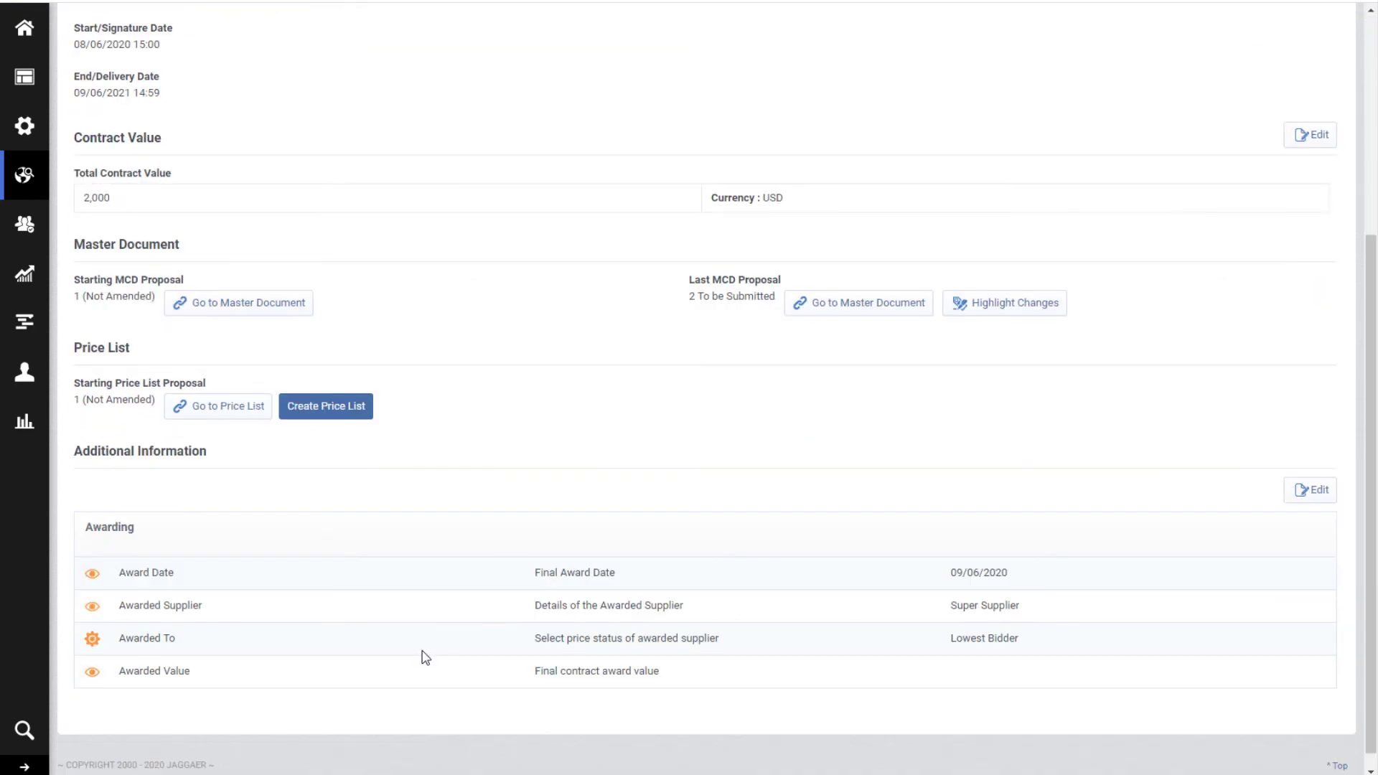
{"action": "scroll", "coordinate": [423, 656], "scroll_direction": "up", "scroll_amount": 5}
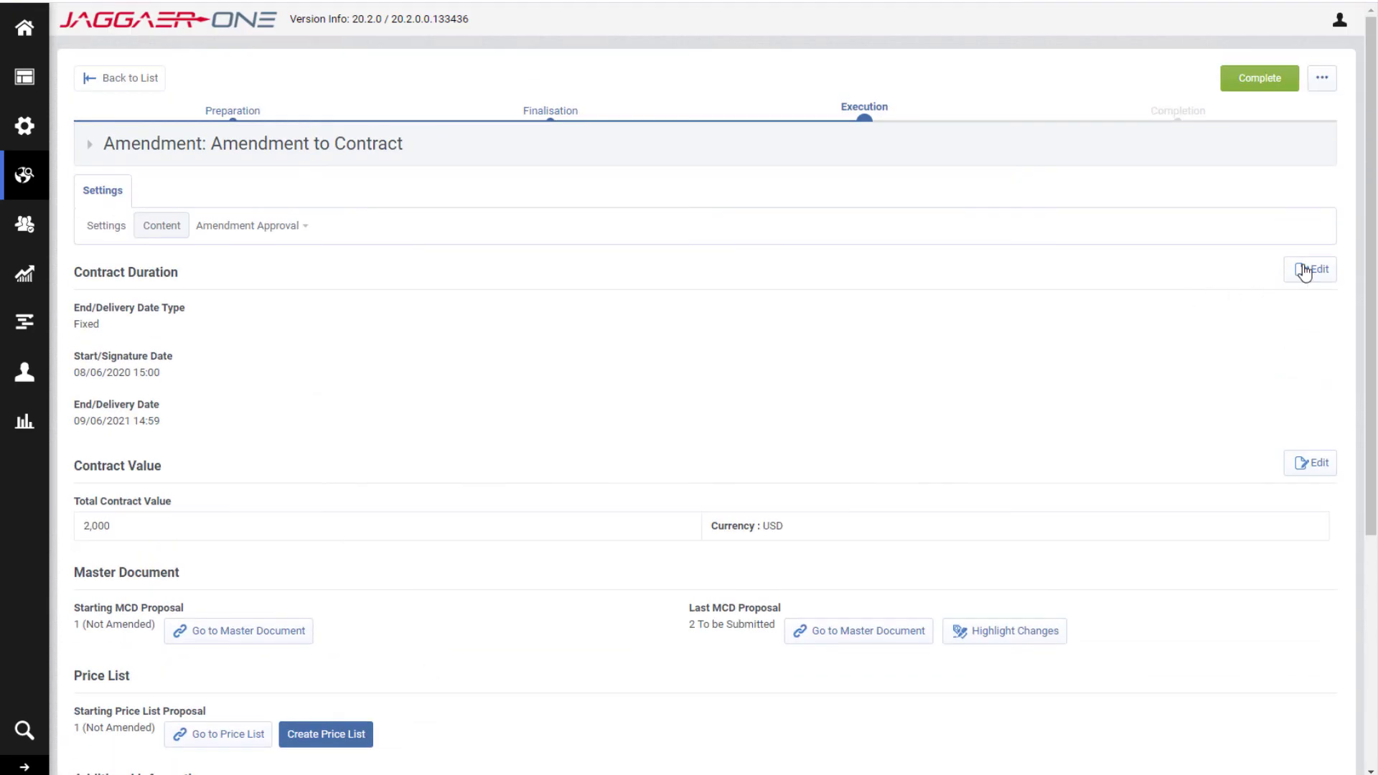
{"action": "left_click", "coordinate": [1305, 272]}
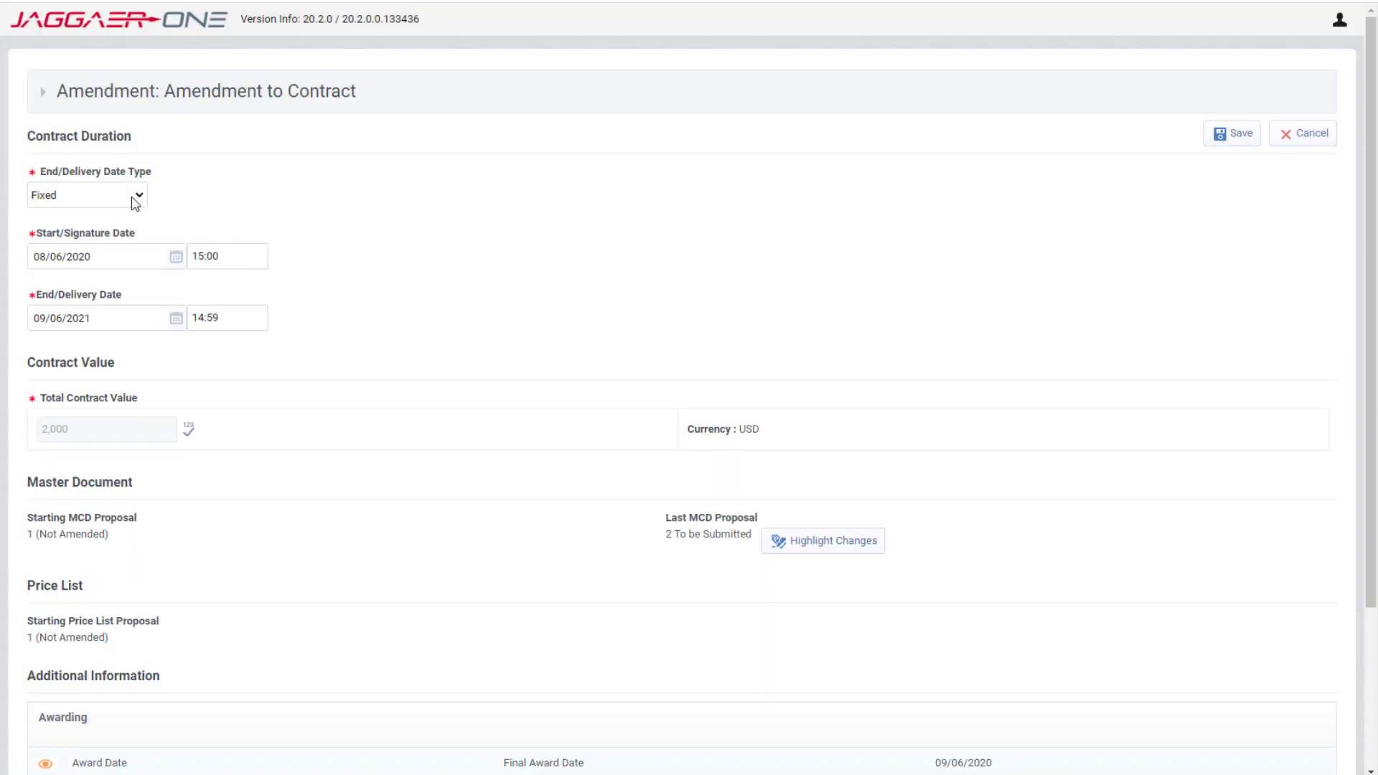
{"action": "left_click", "coordinate": [136, 198]}
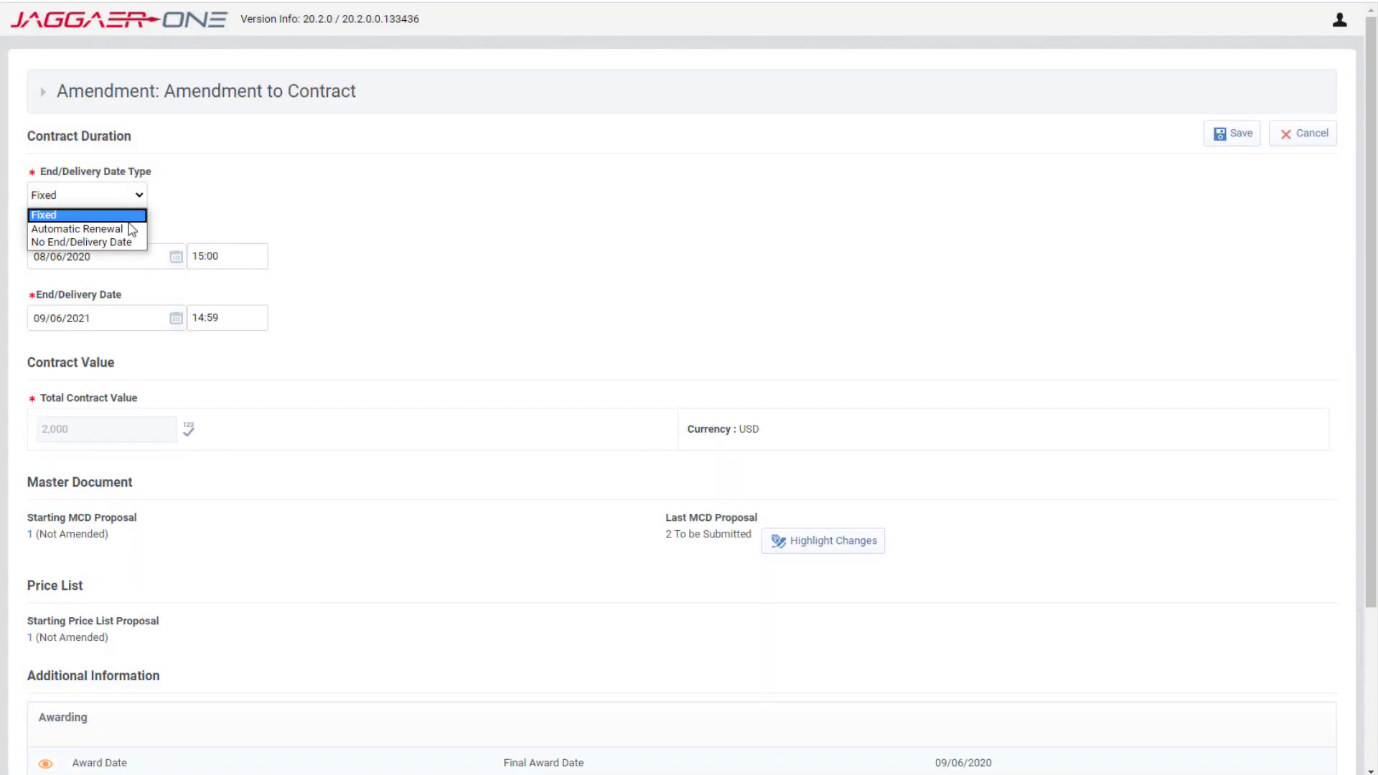
{"action": "left_click", "coordinate": [126, 228]}
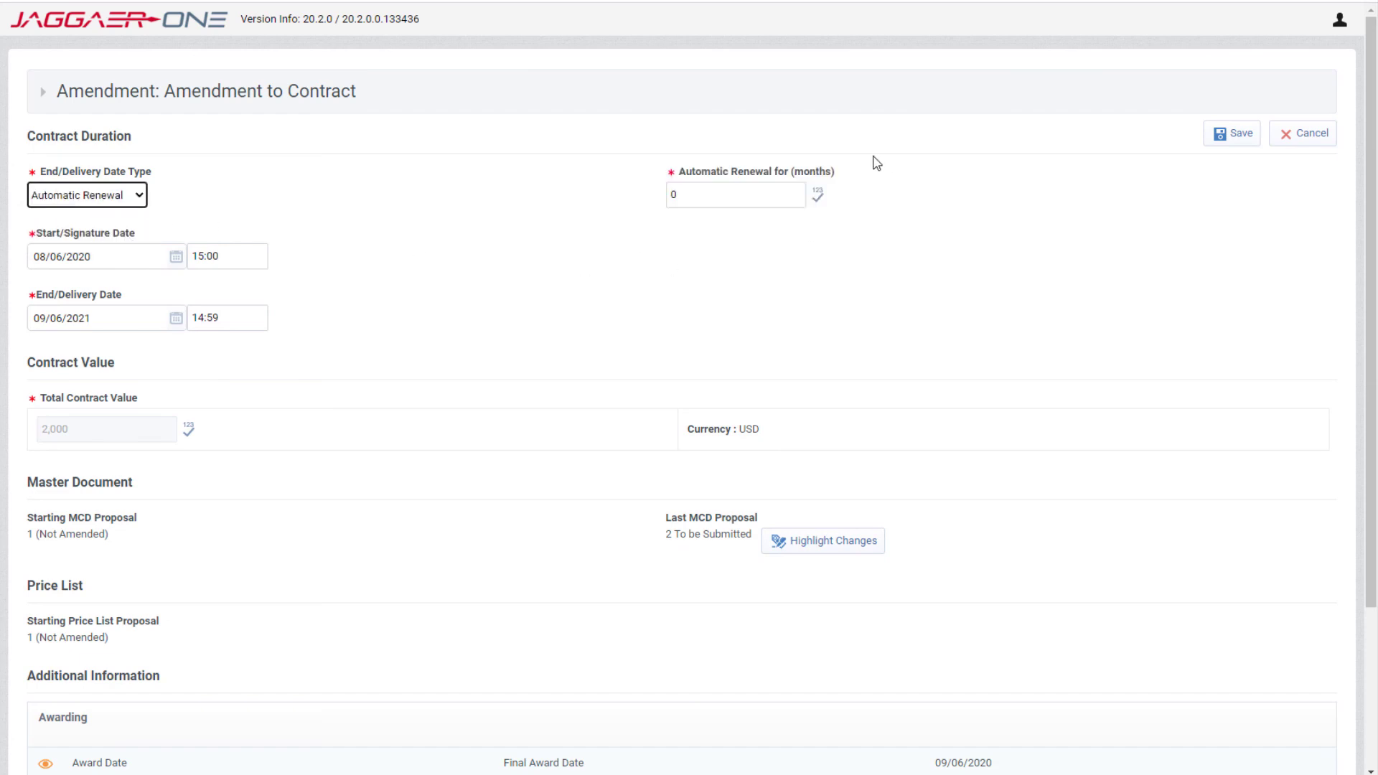
{"action": "left_click", "coordinate": [729, 199]}
{"action": "double_click", "coordinate": [678, 192]}
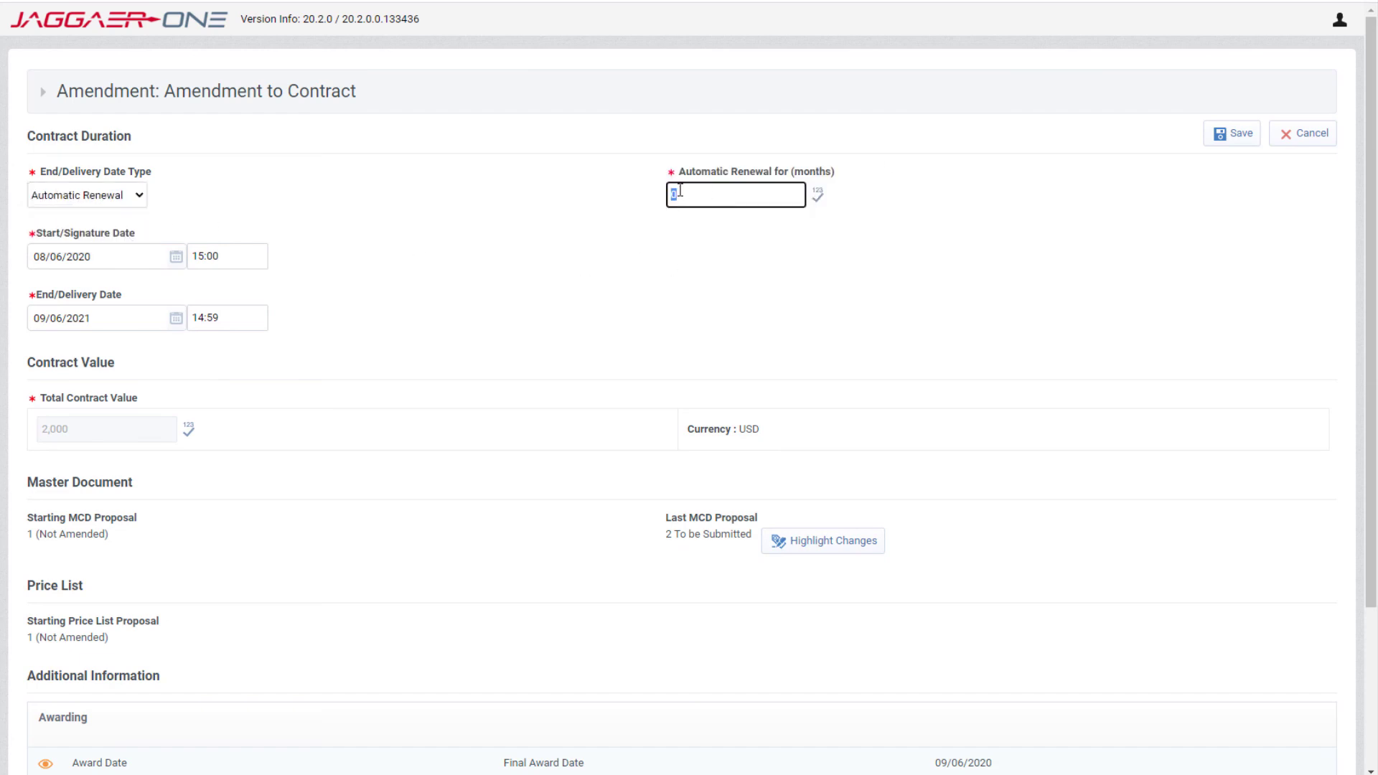
{"action": "left_click", "coordinate": [767, 277]}
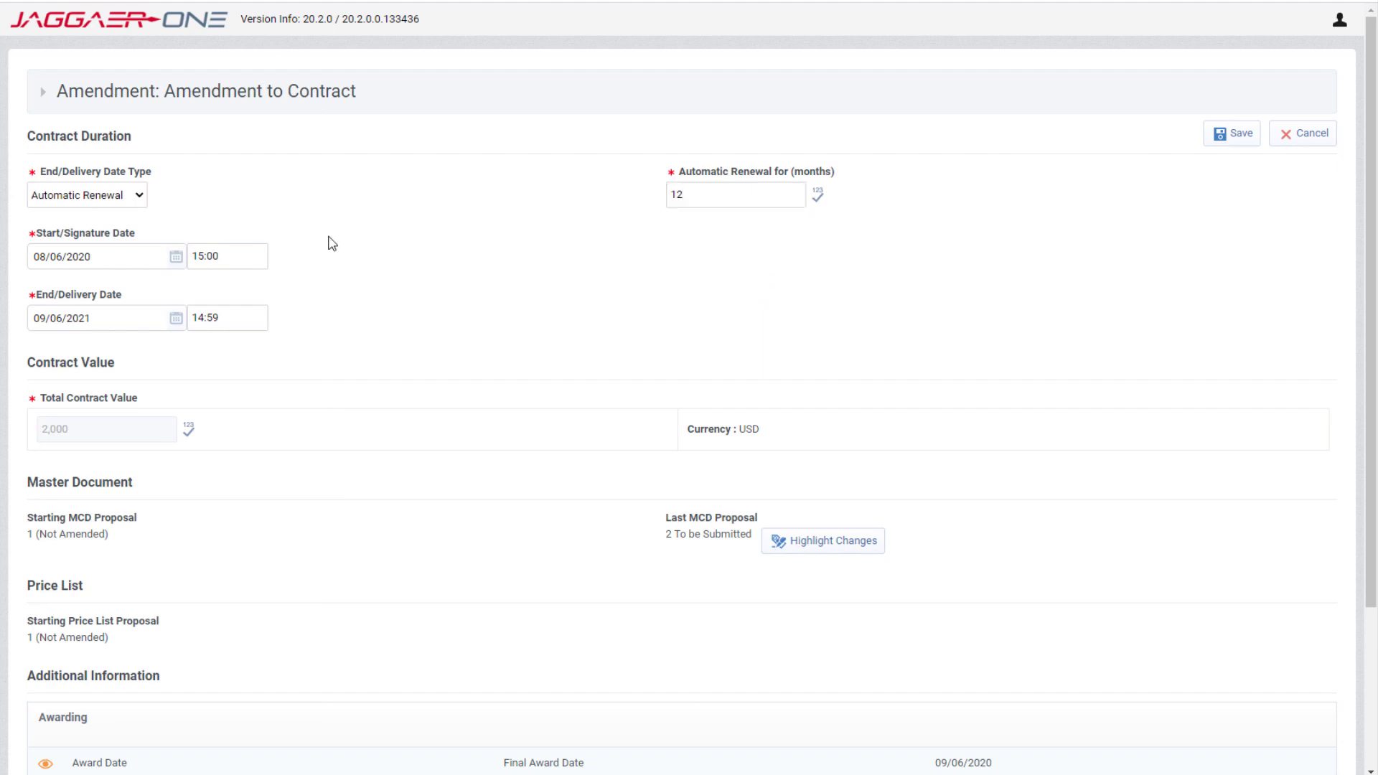
Set the amendment's start/signature date to 15/06/2020 and its end/delivery date to 09/06/2022, and save the contract duration
{"action": "double_click", "coordinate": [47, 258]}
{"action": "key", "text": "BackSpace"}
{"action": "type", "text": "15"}
{"action": "left_click", "coordinate": [1236, 135]}
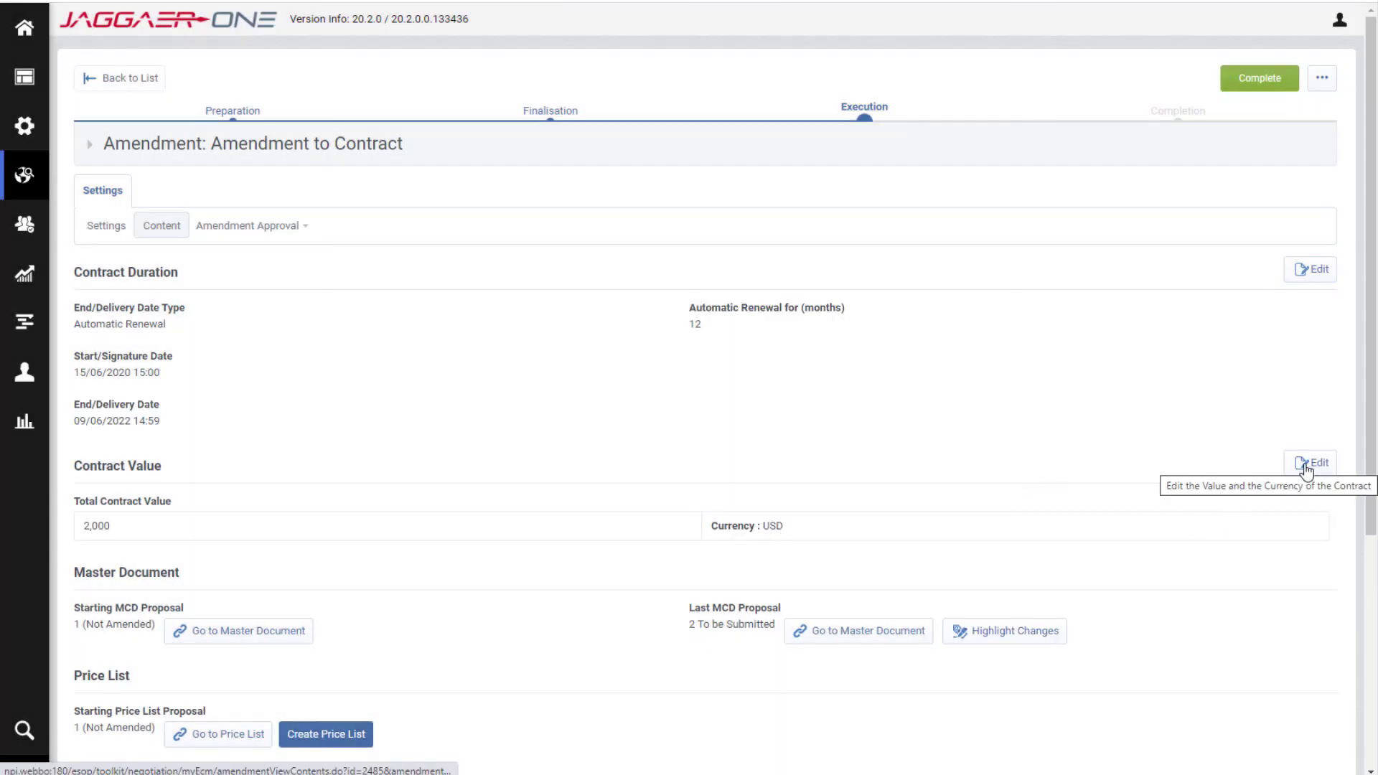
Set the amendment's total contract value to 3,000 and its currency to GBP, and save the contract value
{"action": "left_click", "coordinate": [1304, 465]}
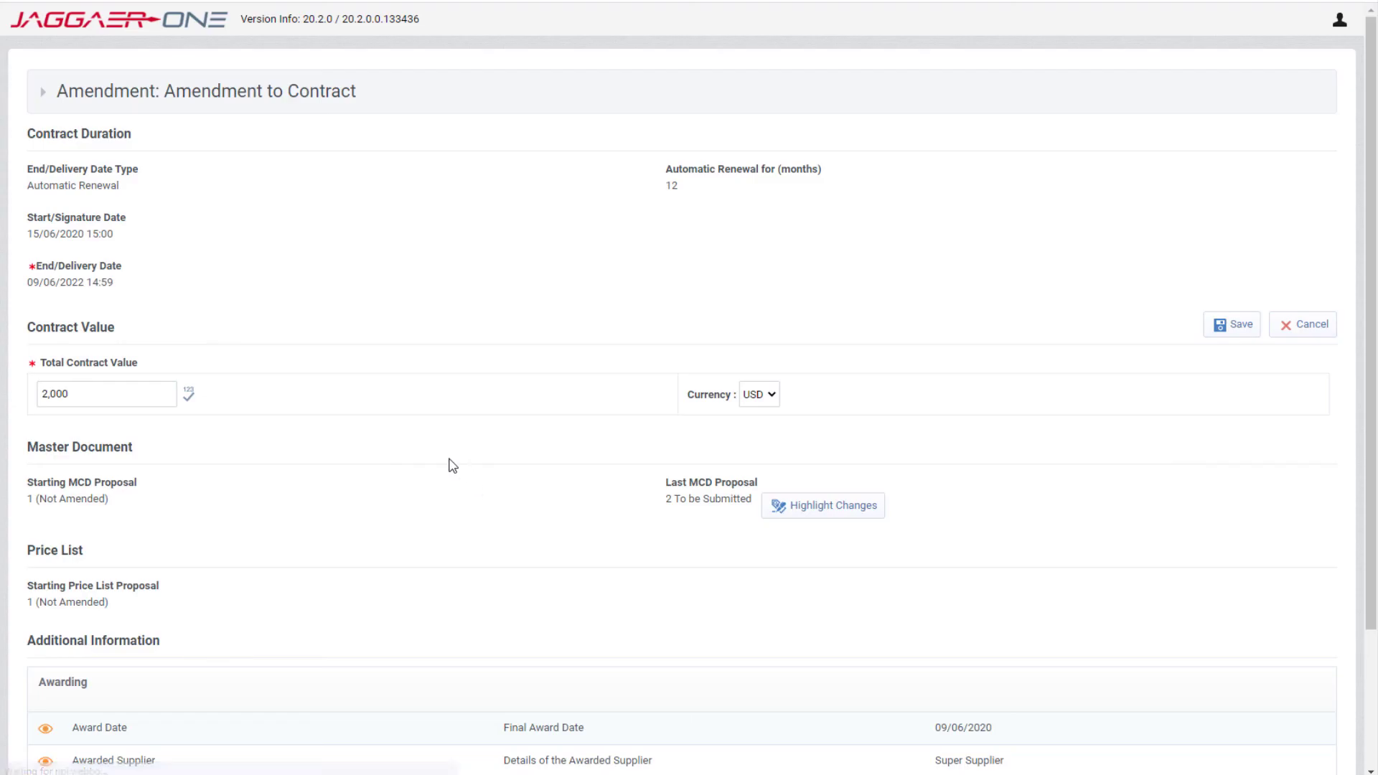
{"action": "type", "text": "3000"}
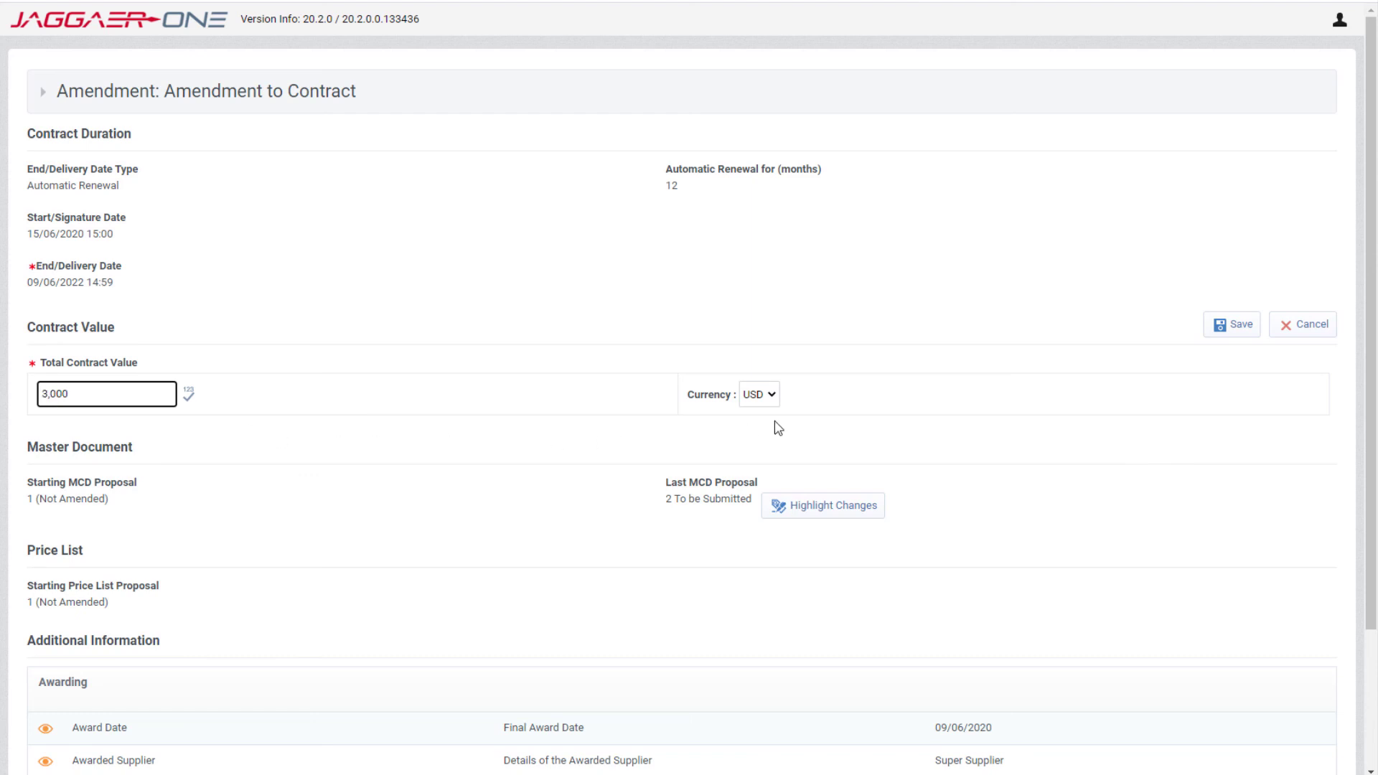
{"action": "left_click", "coordinate": [759, 394]}
{"action": "left_click", "coordinate": [769, 421]}
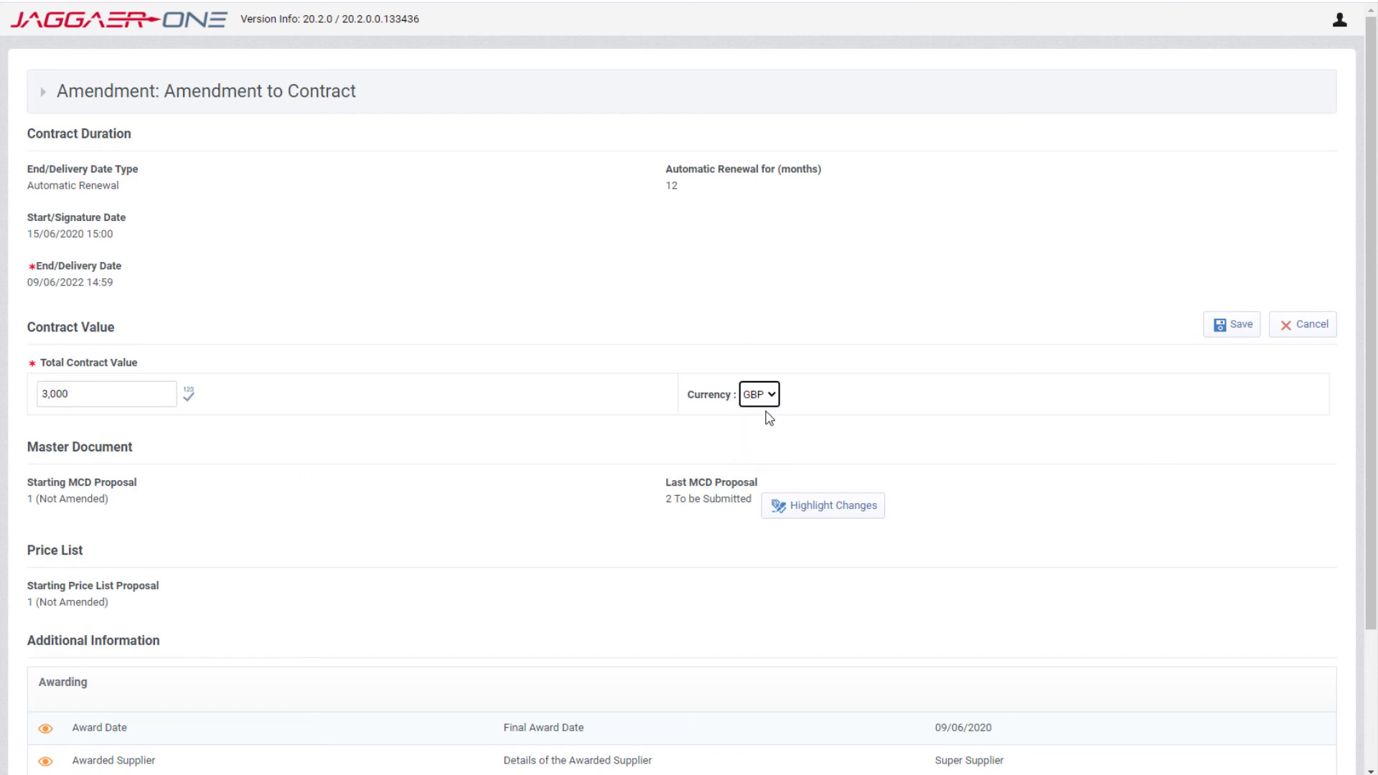
{"action": "left_click", "coordinate": [1245, 327]}
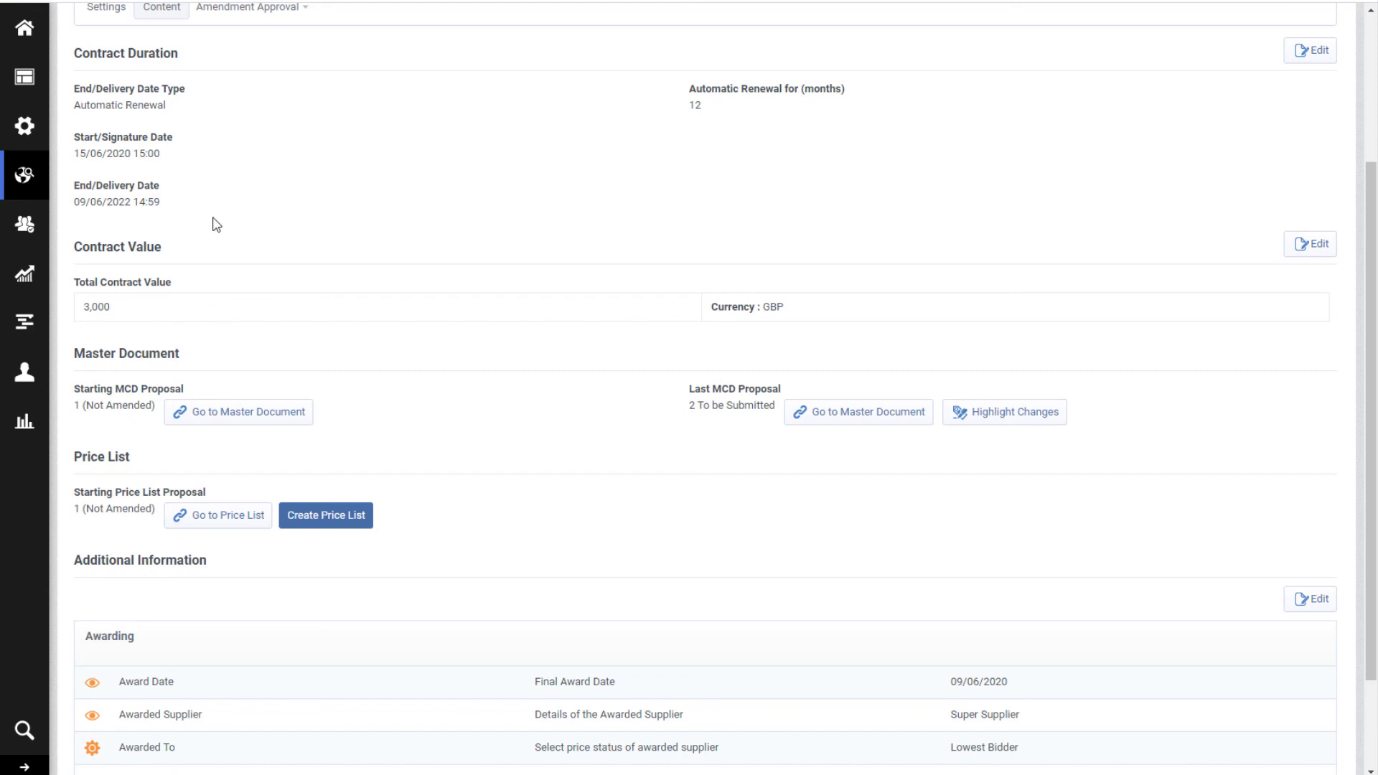
Create a GBP price list proposal for the amendment by duplicating the previous proposal, effective from 12/06/2020
{"action": "scroll", "coordinate": [462, 482], "scroll_direction": "down", "scroll_amount": 2}
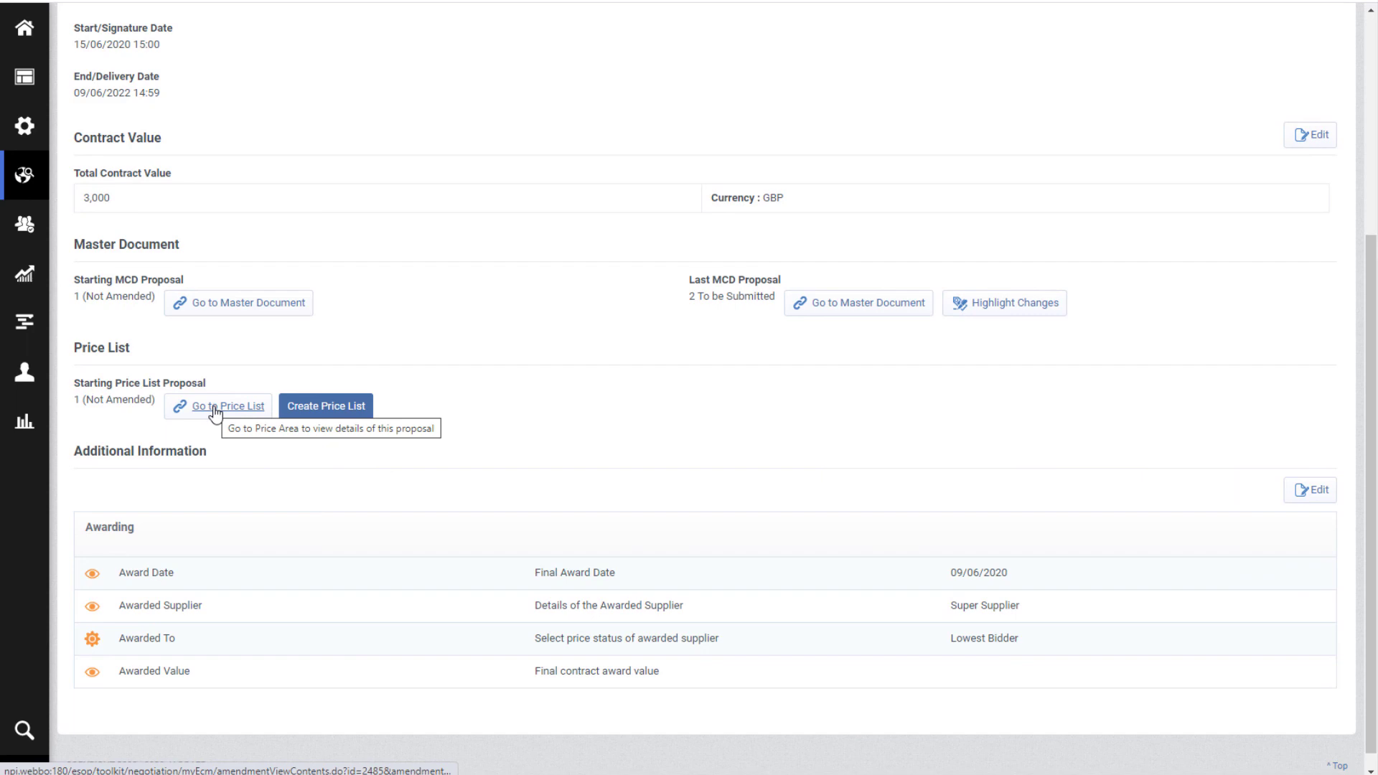
{"action": "left_click", "coordinate": [320, 414]}
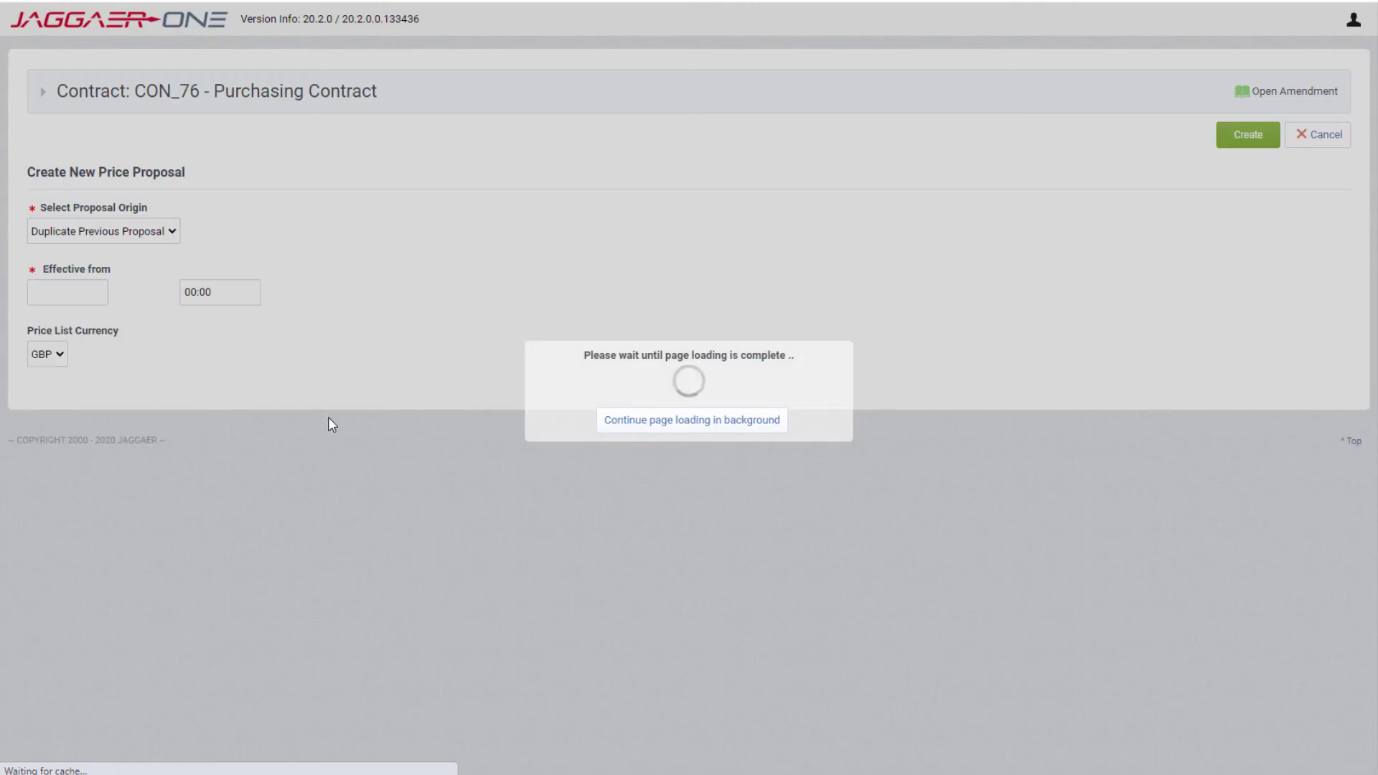
{"action": "left_click", "coordinate": [67, 303]}
{"action": "left_click", "coordinate": [175, 351]}
{"action": "left_click", "coordinate": [144, 431]}
{"action": "left_click", "coordinate": [1228, 141]}
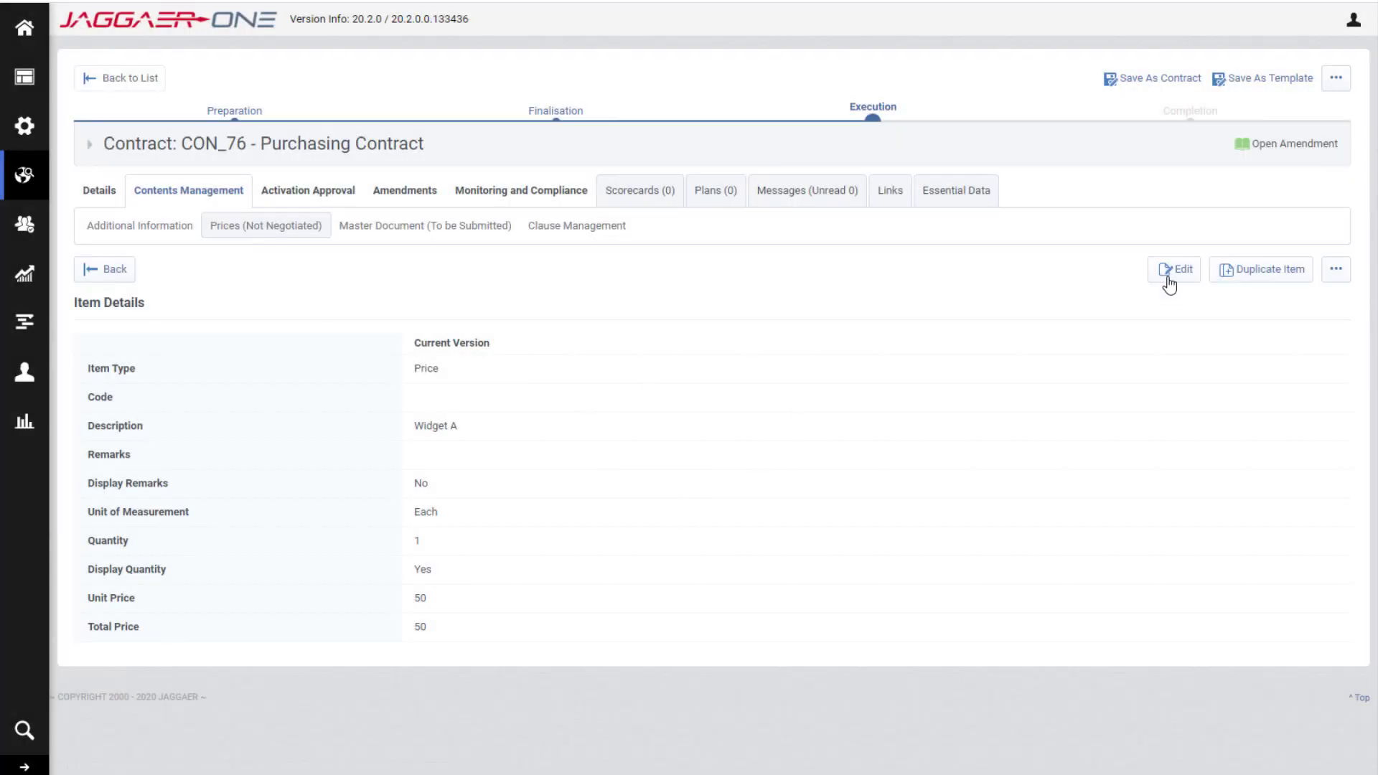
Set Widget A's unit price to 25 in the new price list, save the item, and return to the contract's amendments
{"action": "left_click", "coordinate": [1171, 271]}
{"action": "left_click", "coordinate": [373, 608]}
{"action": "key", "text": "BackSpace"}
{"action": "key", "text": "BackSpace"}
{"action": "type", "text": "25"}
{"action": "left_click", "coordinate": [1120, 142]}
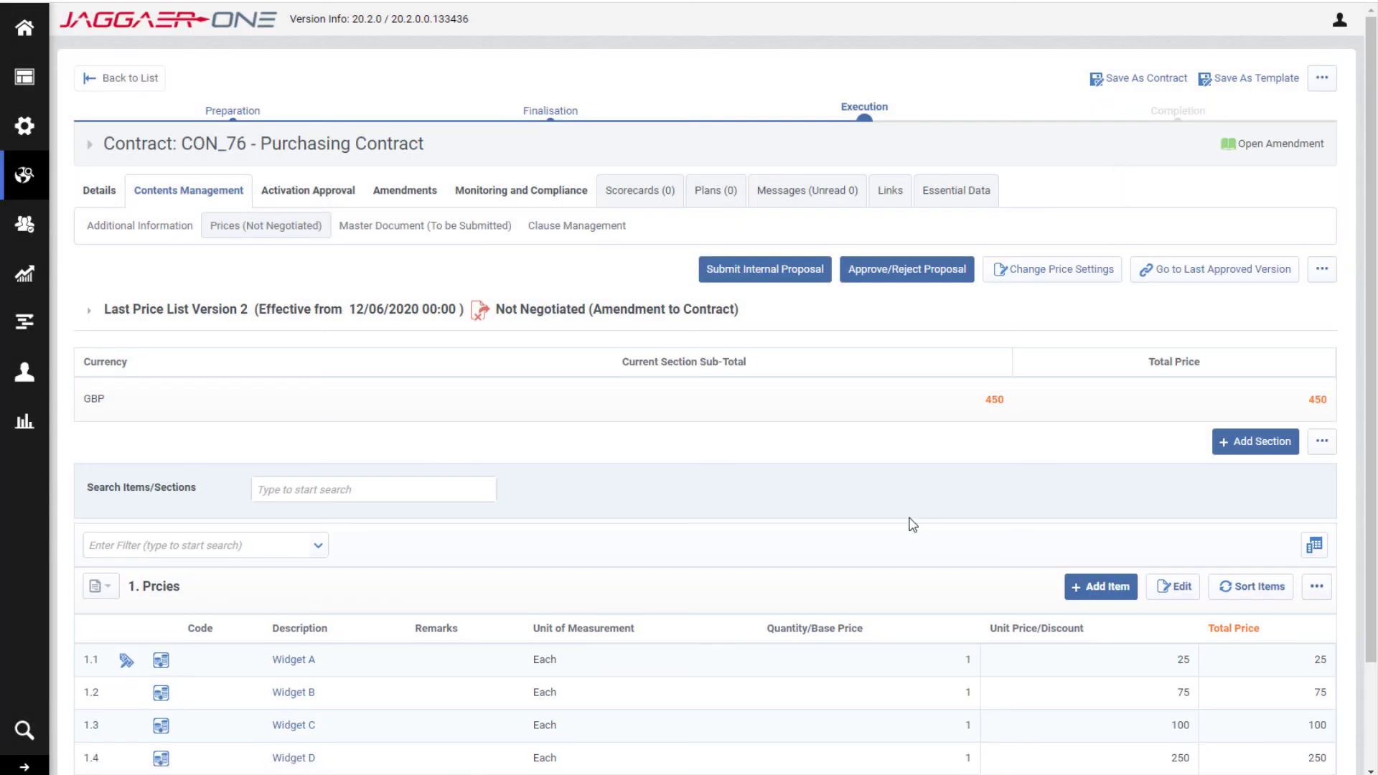
{"action": "scroll", "coordinate": [909, 531], "scroll_direction": "down", "scroll_amount": 3}
{"action": "scroll", "coordinate": [1022, 647], "scroll_direction": "up", "scroll_amount": 2}
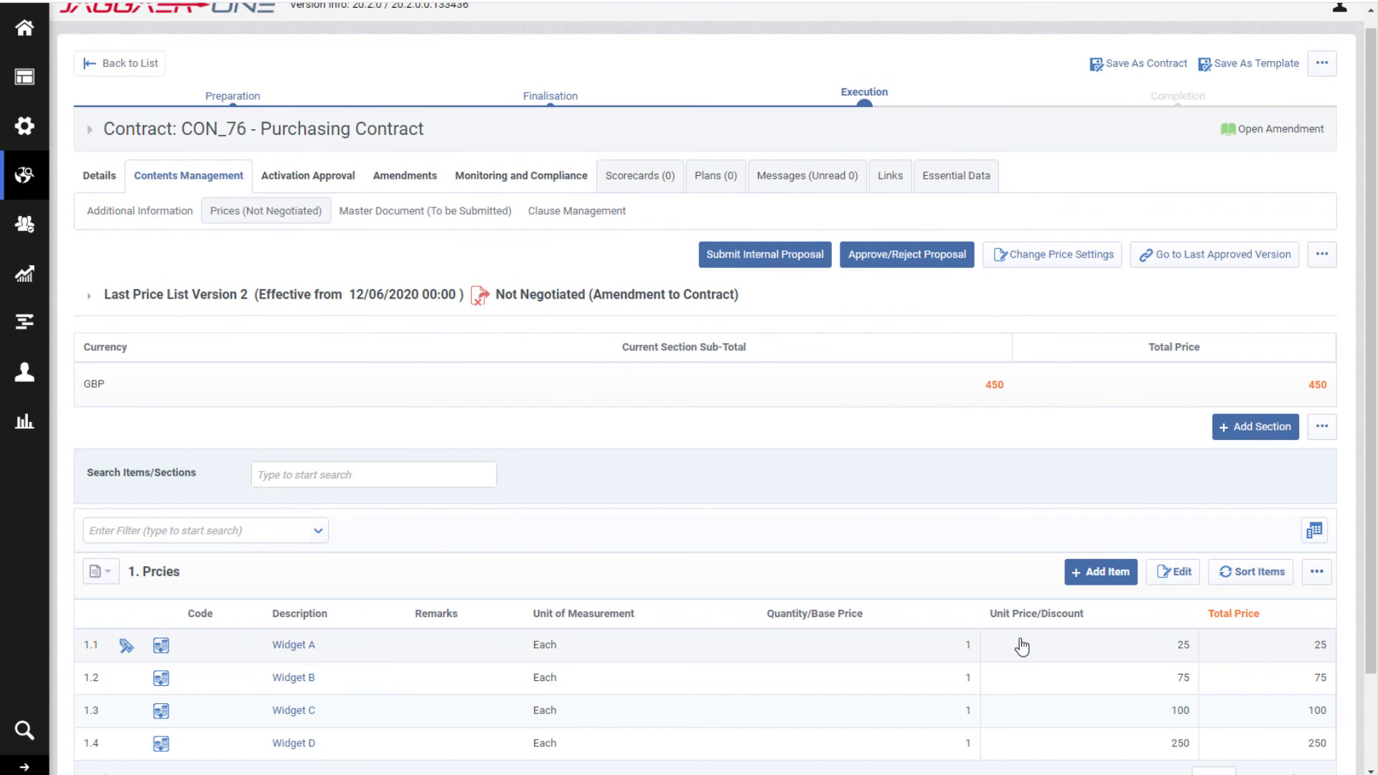
{"action": "left_click", "coordinate": [409, 176]}
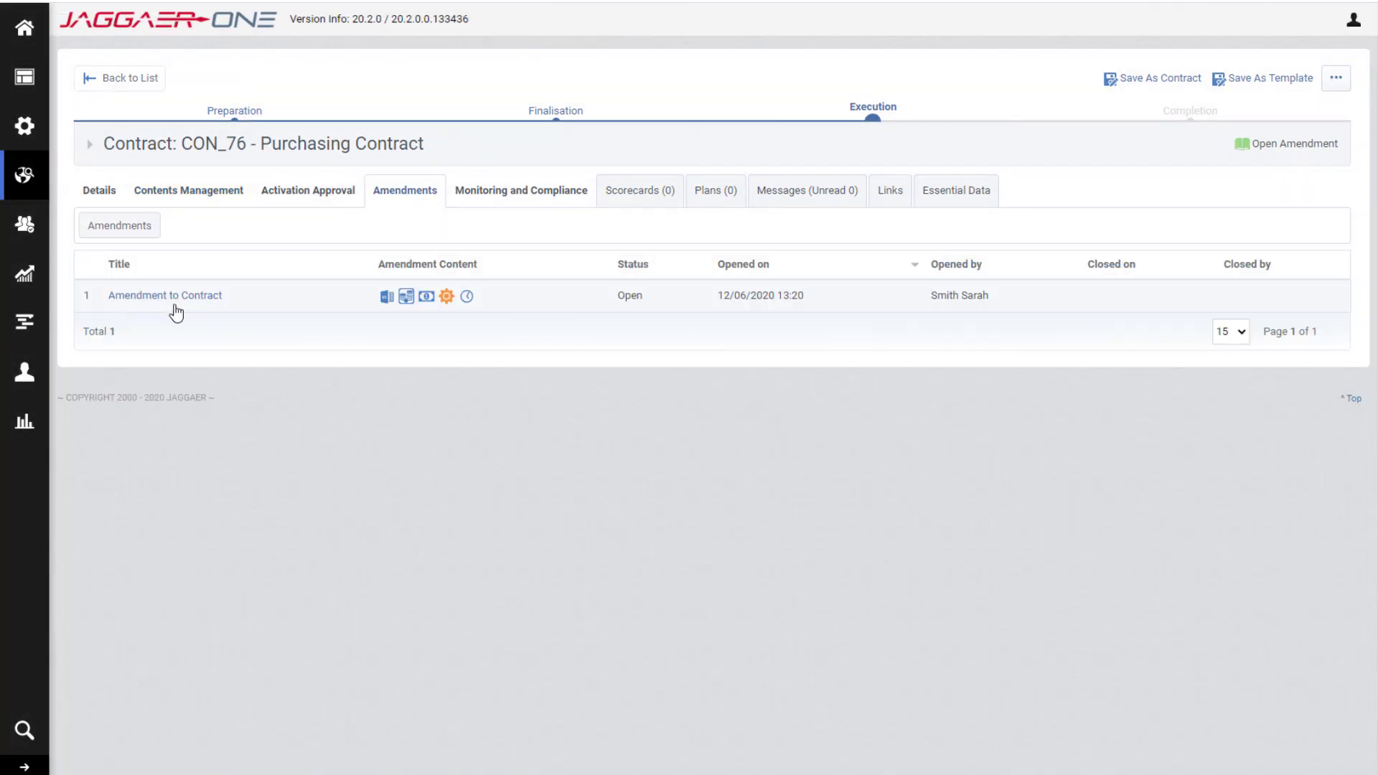
Set Awarded To to Within 1% of Lowest Bidder and the award date to 15/06/2020 in the amendment's additional information, and save
{"action": "left_click", "coordinate": [174, 298]}
{"action": "scroll", "coordinate": [537, 527], "scroll_direction": "down", "scroll_amount": 5}
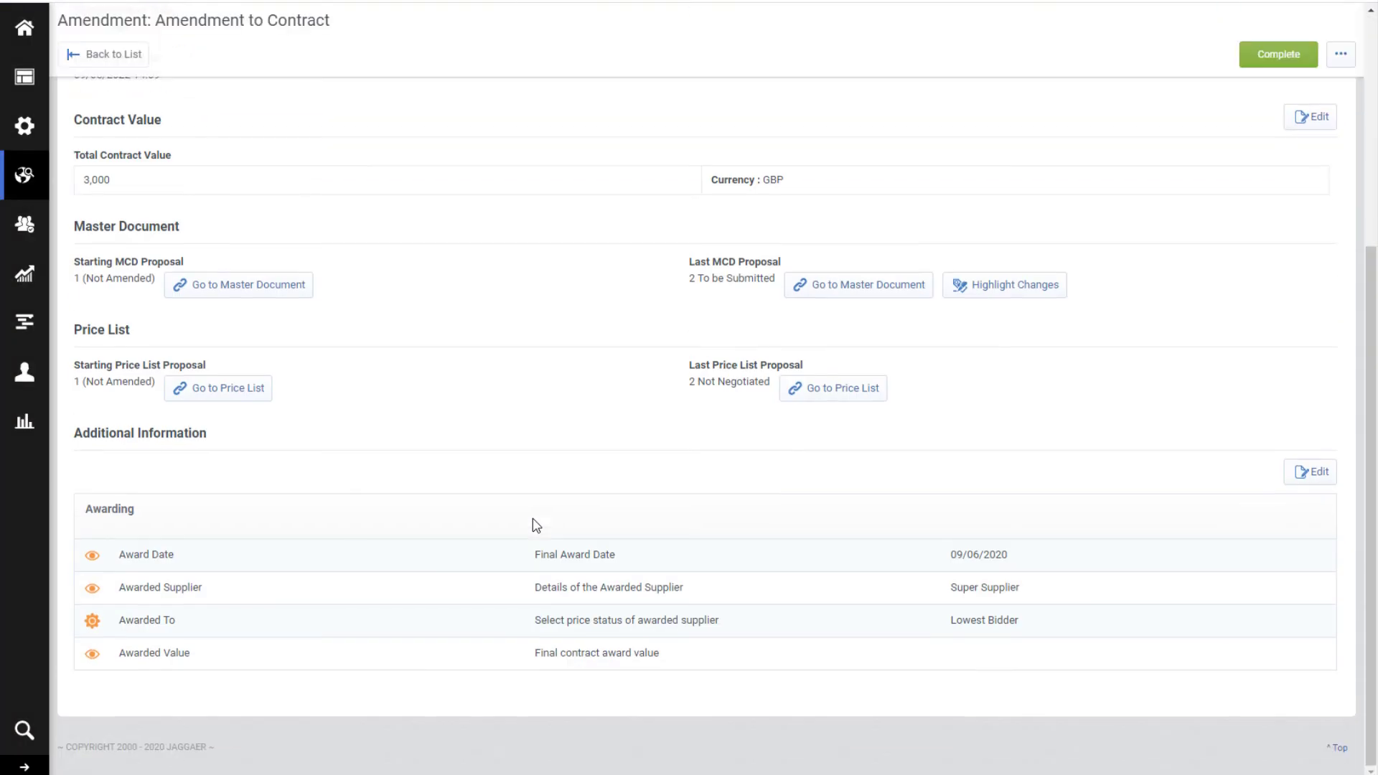
{"action": "left_click", "coordinate": [1301, 479]}
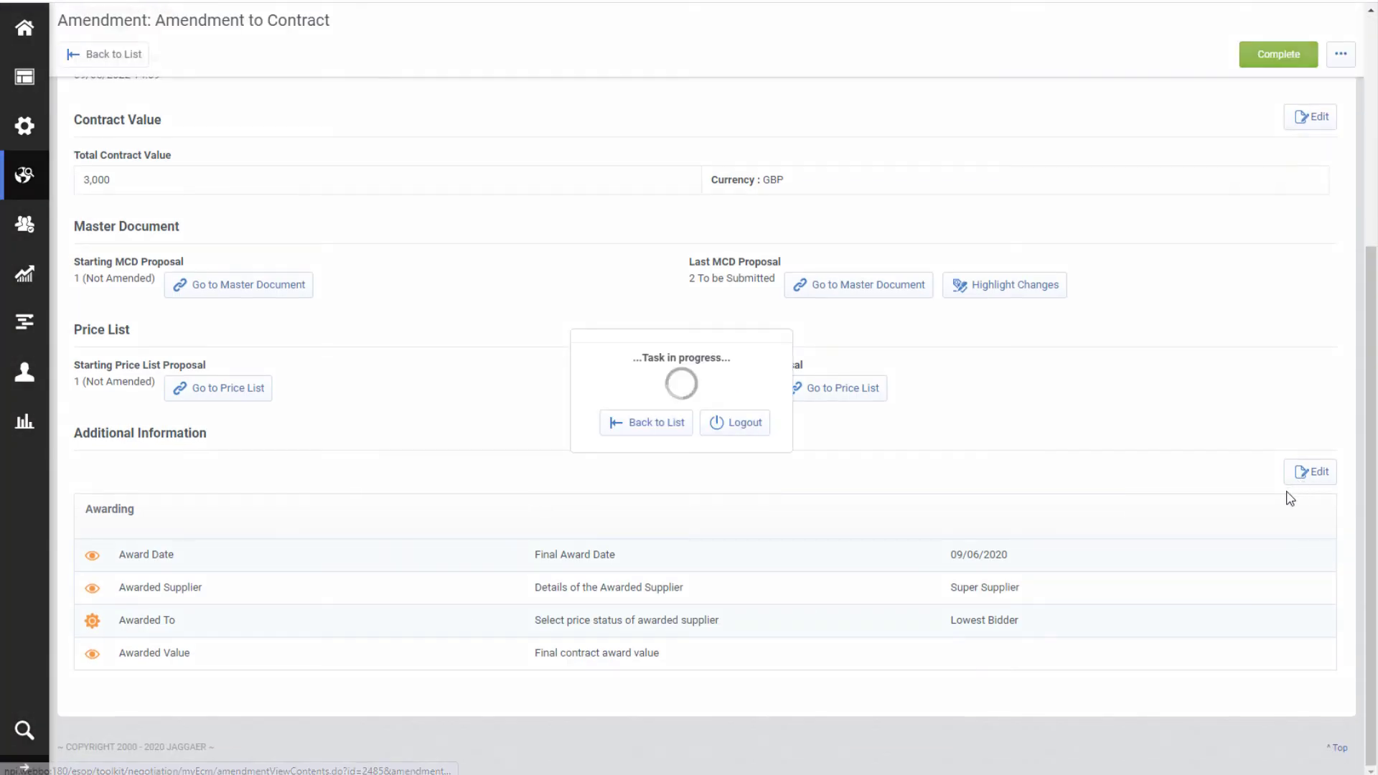
{"action": "scroll", "coordinate": [817, 625], "scroll_direction": "down", "scroll_amount": 4}
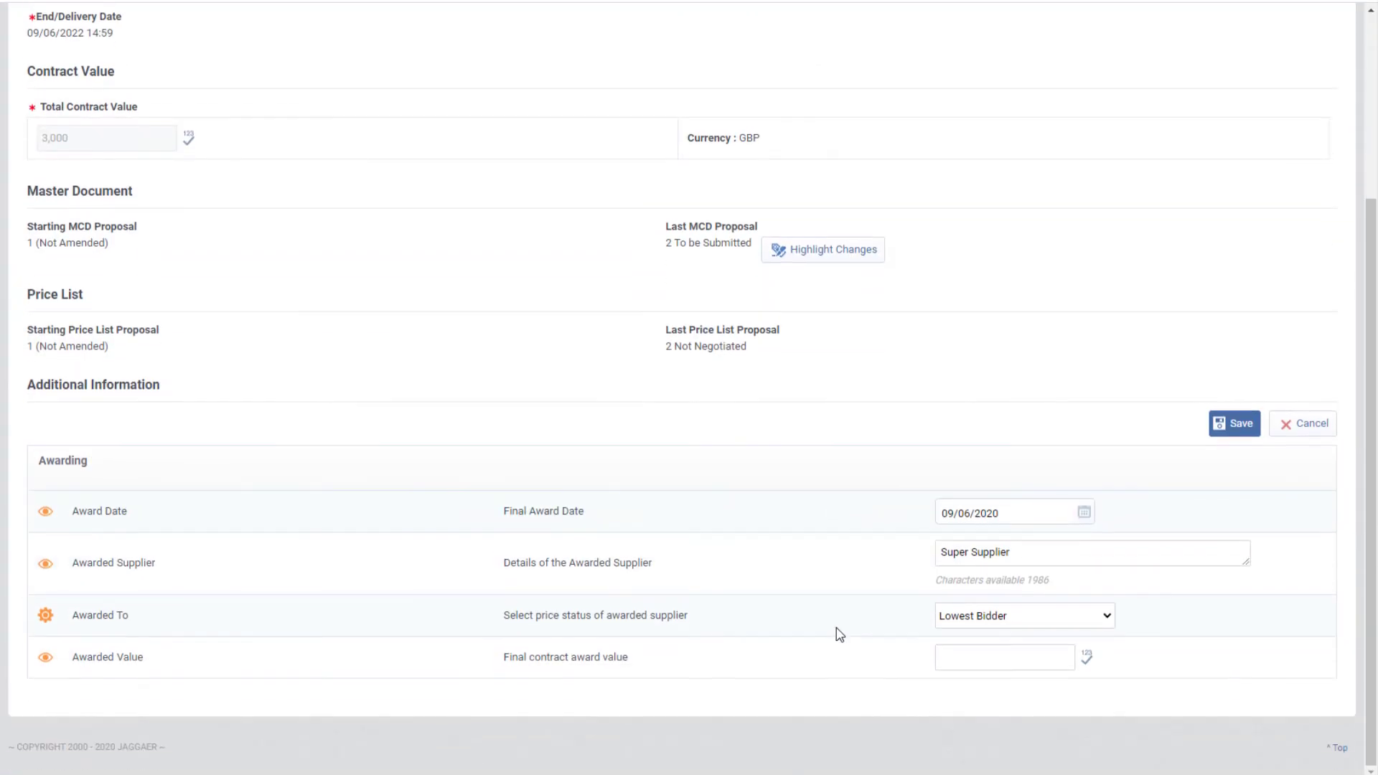
{"action": "left_click", "coordinate": [1059, 615]}
{"action": "left_click", "coordinate": [1019, 659]}
{"action": "left_click", "coordinate": [933, 513]}
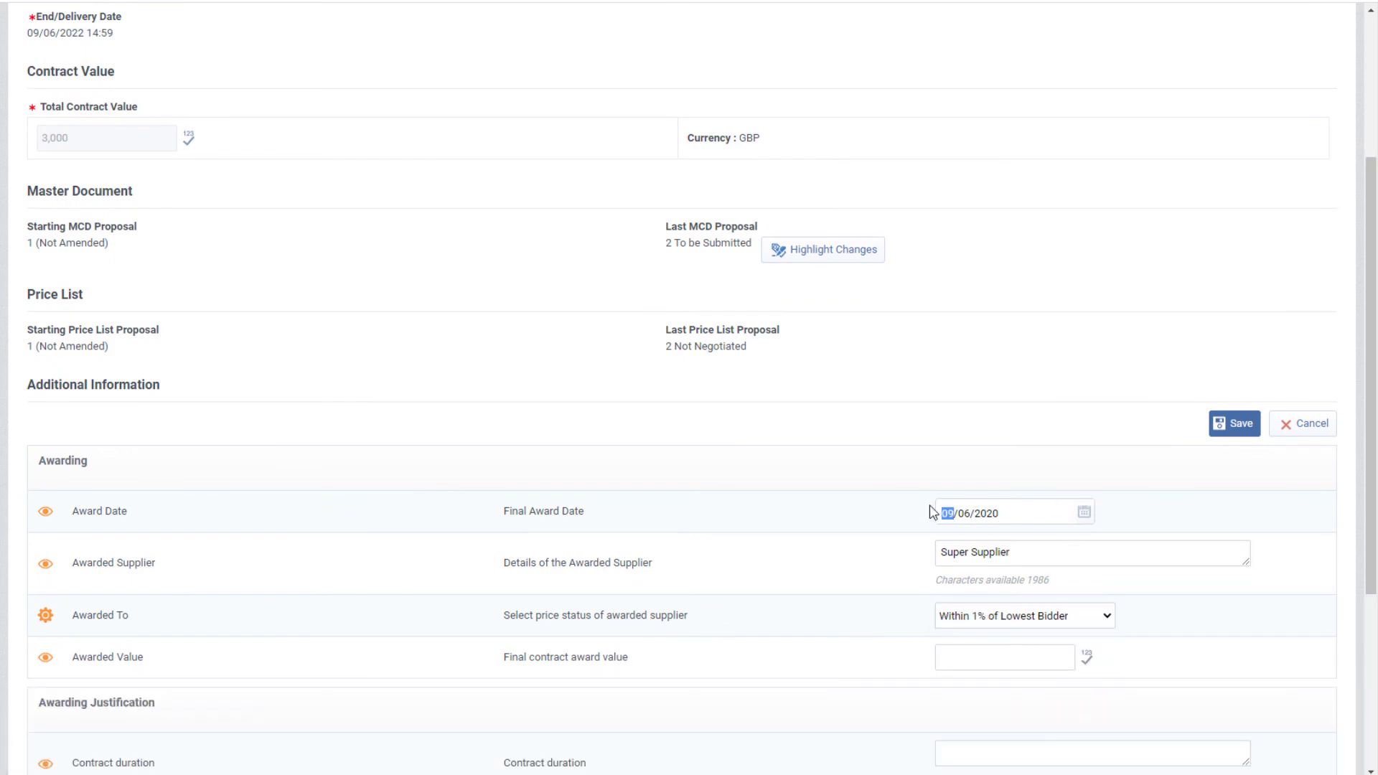
{"action": "type", "text": "15"}
{"action": "left_click", "coordinate": [1228, 431]}
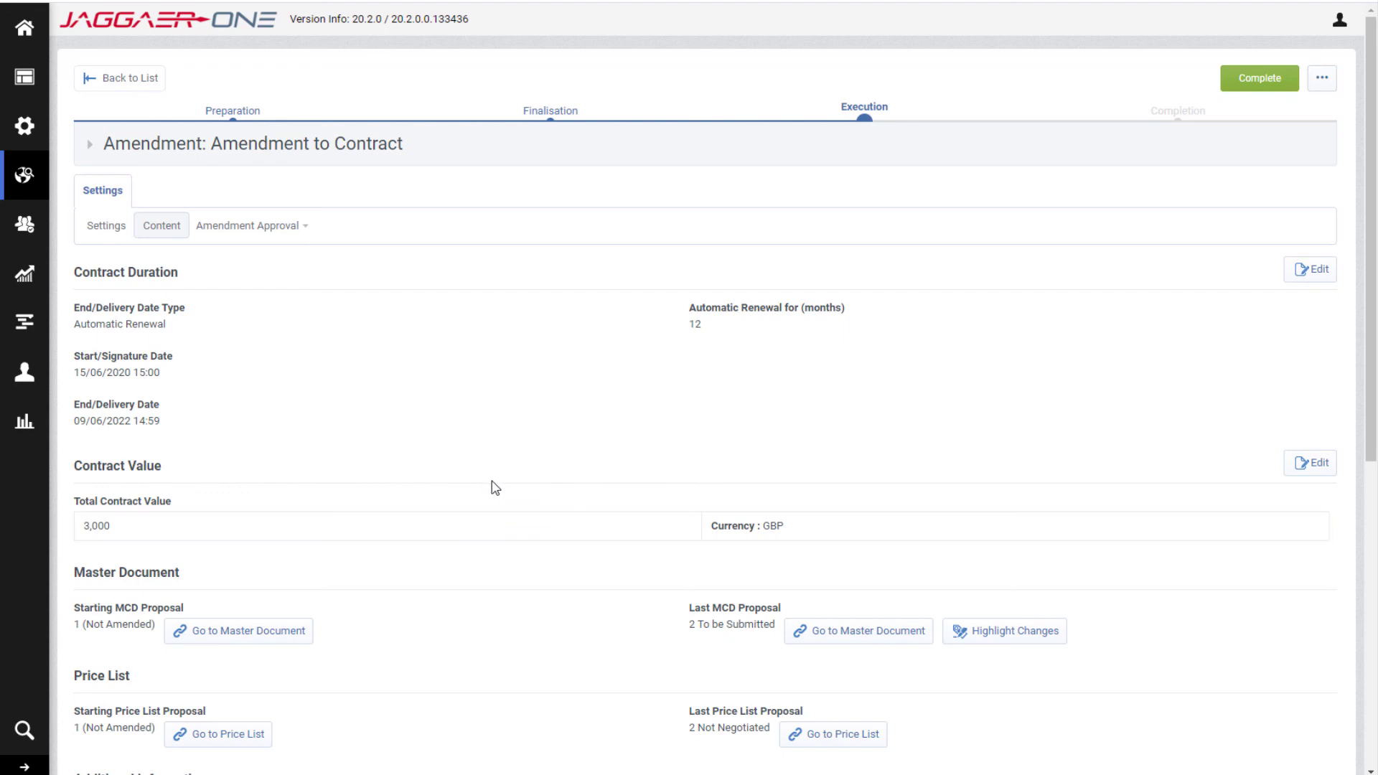
Review the amendment's content and its current approval configuration
{"action": "scroll", "coordinate": [467, 512], "scroll_direction": "down", "scroll_amount": 2}
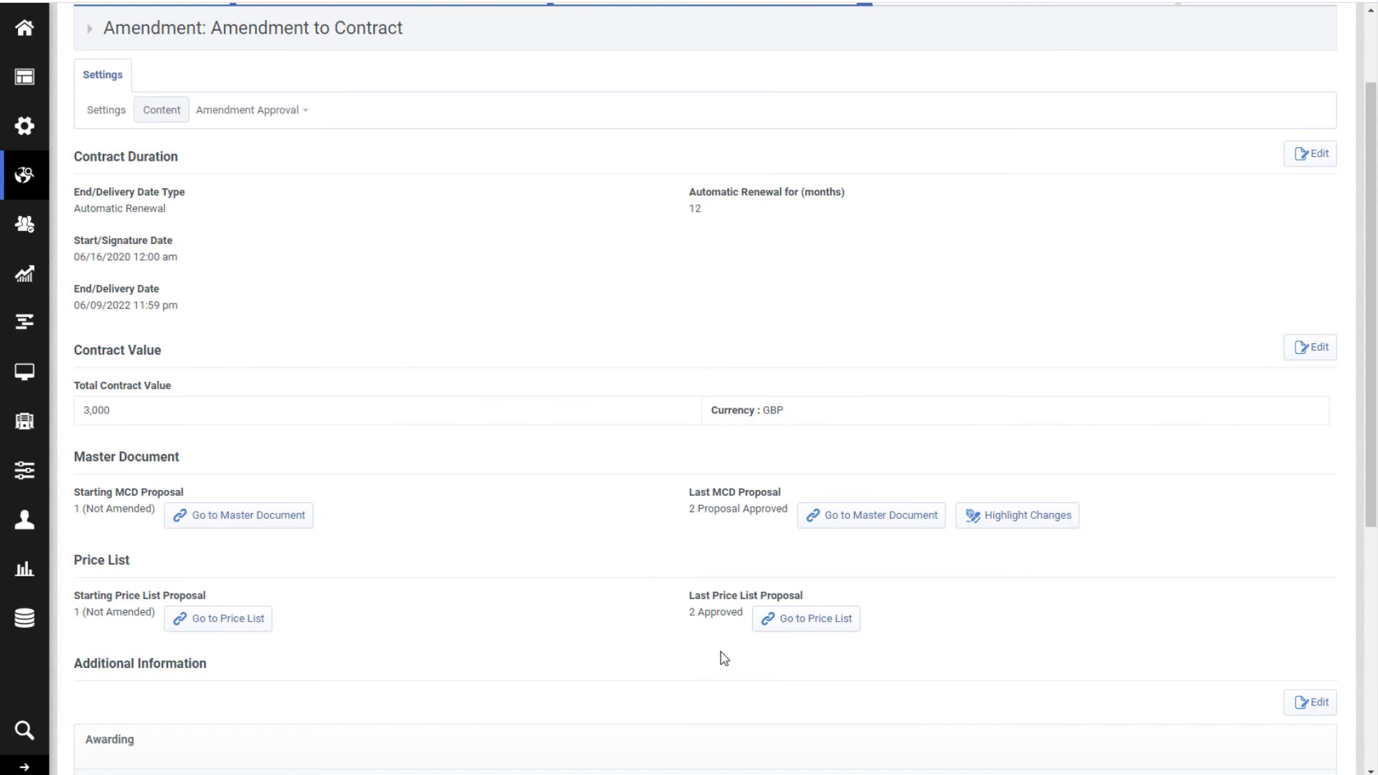
{"action": "left_click_drag", "start_coordinate": [1372, 465], "coordinate": [1363, 394]}
{"action": "left_click", "coordinate": [296, 227]}
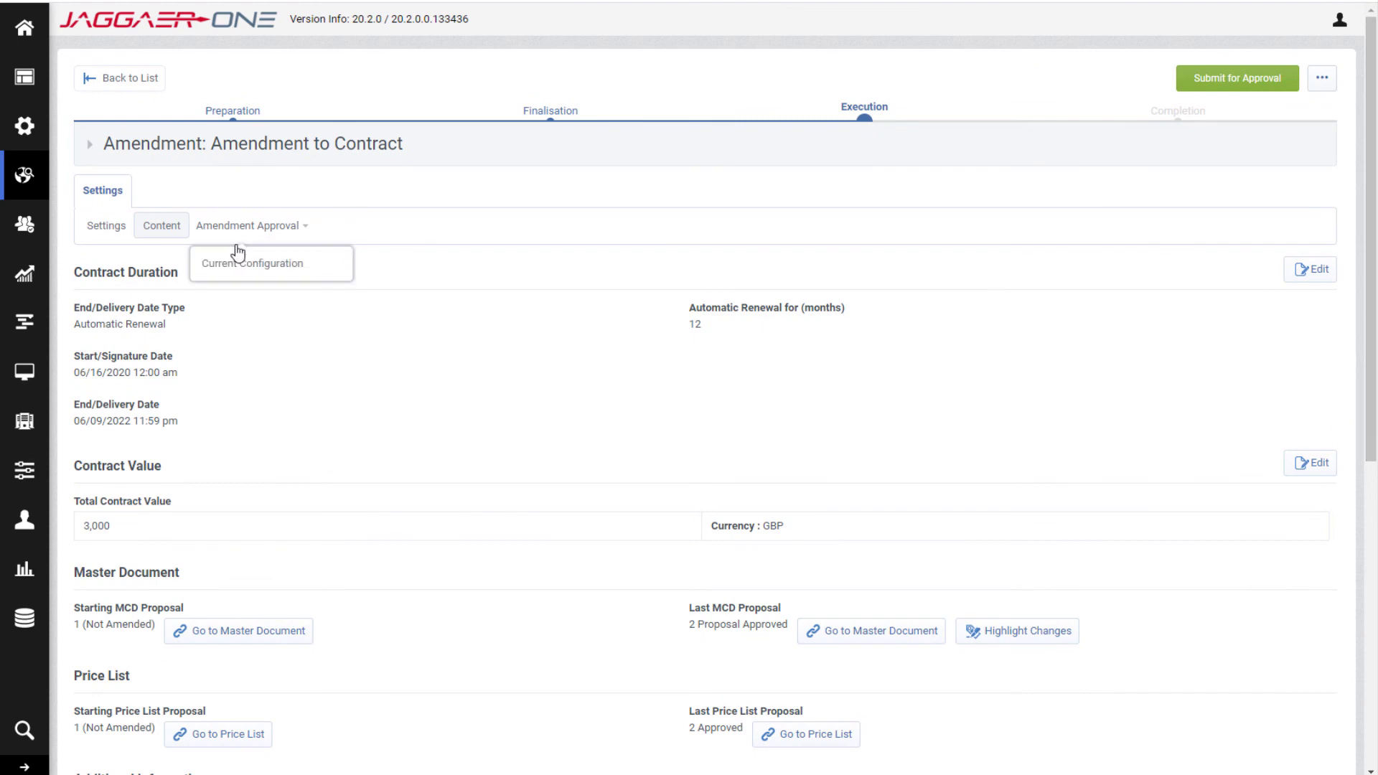
{"action": "left_click", "coordinate": [246, 263]}
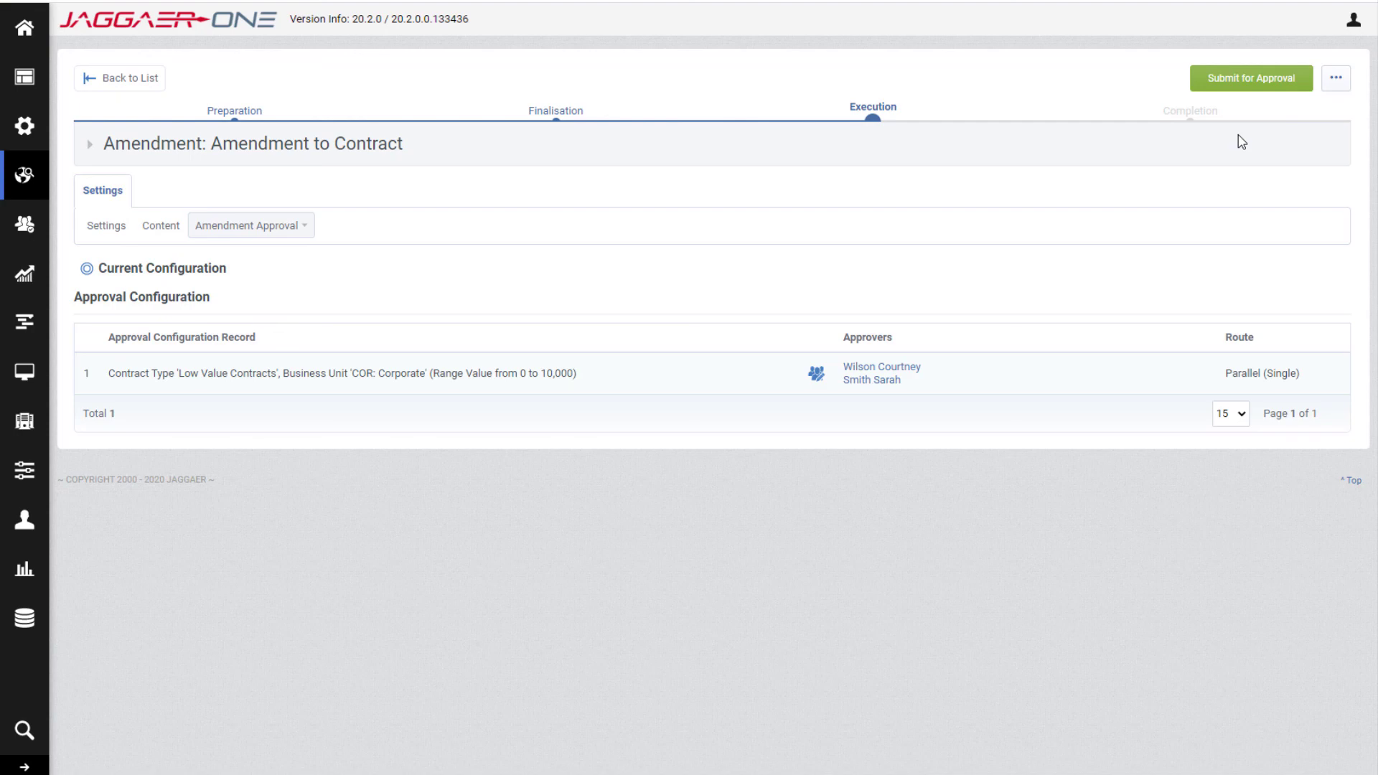
Submit the amendment for approval by sending the request to the configured approvers, and return to the list
{"action": "left_click", "coordinate": [1227, 97]}
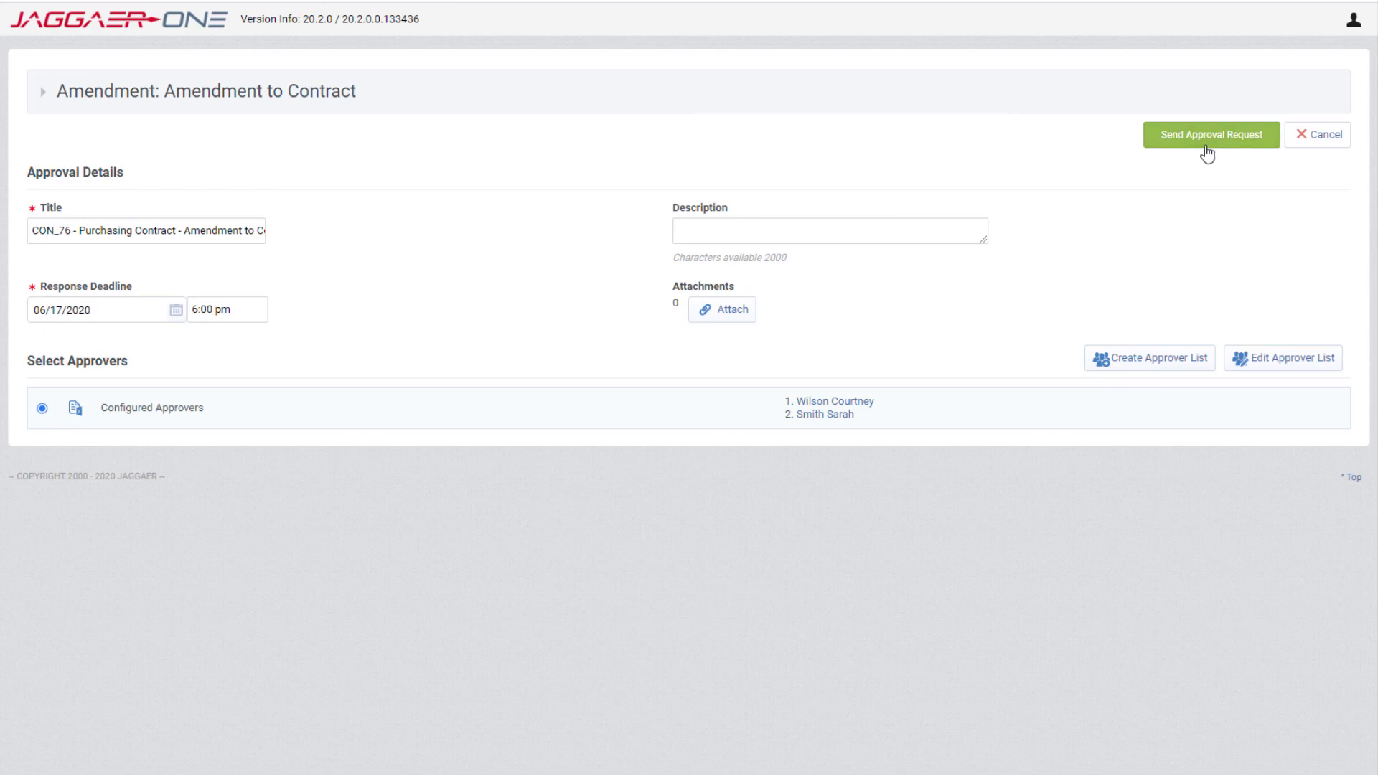
{"action": "left_click", "coordinate": [1206, 151]}
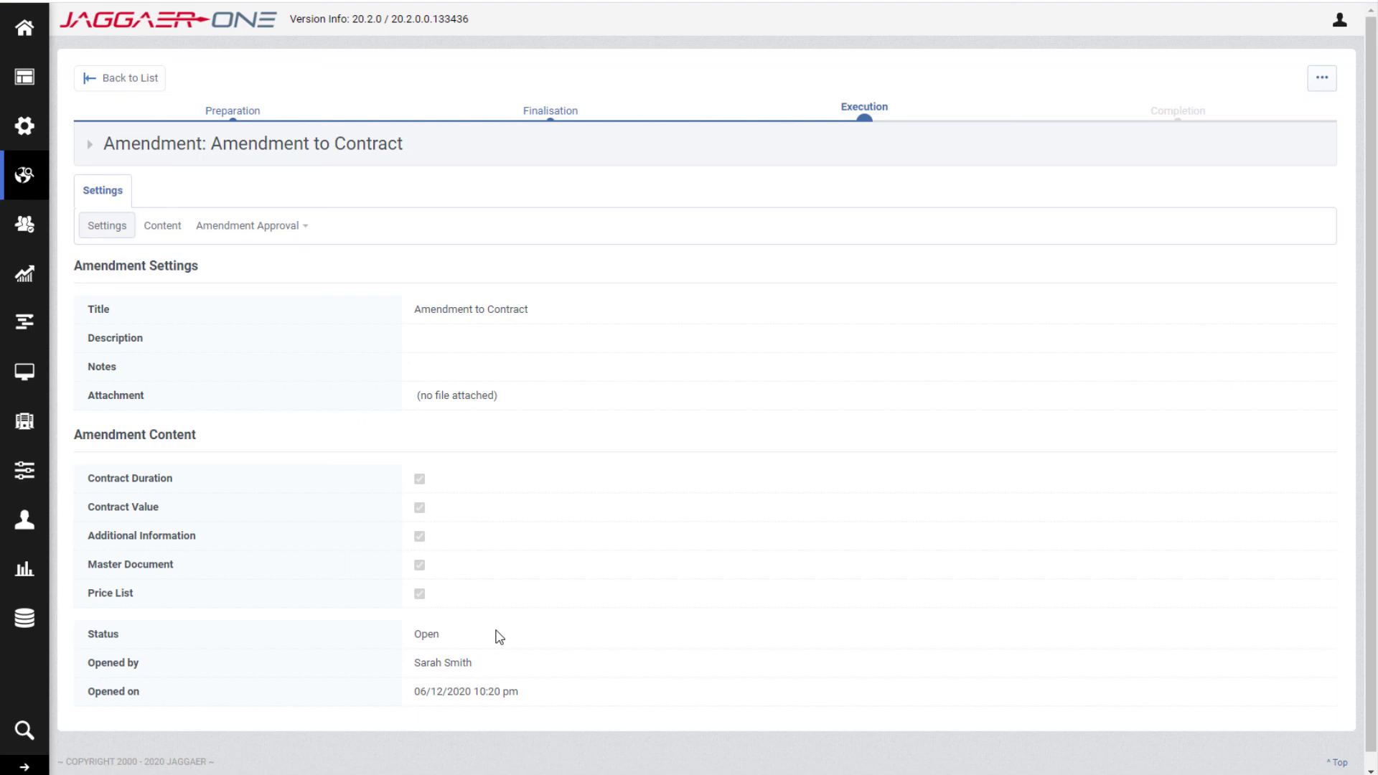
{"action": "left_click", "coordinate": [147, 86]}
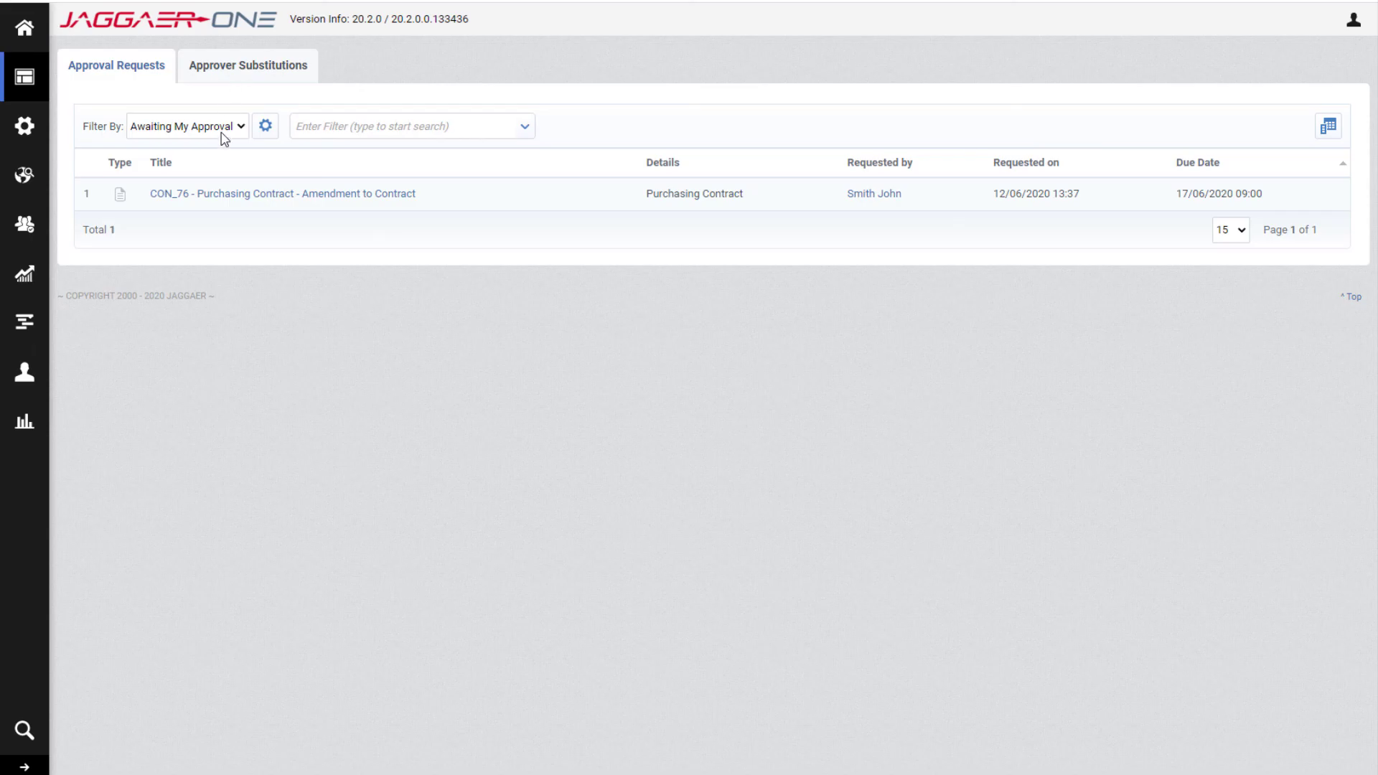
Open the CON_76 amendment's approval request, set the approval response to Approved, and confirm it
{"action": "left_click", "coordinate": [221, 194]}
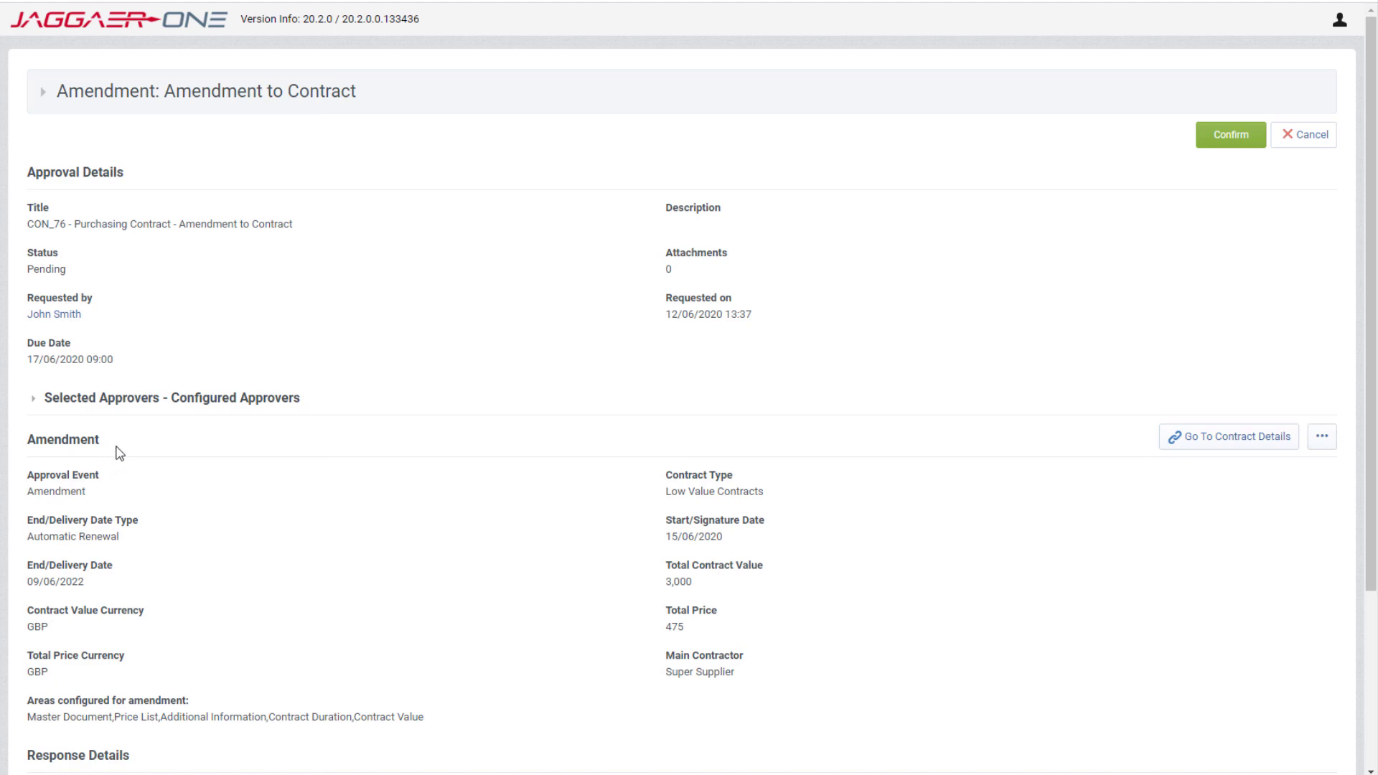
{"action": "scroll", "coordinate": [384, 566], "scroll_direction": "down", "scroll_amount": 1}
{"action": "scroll", "coordinate": [388, 563], "scroll_direction": "down", "scroll_amount": 1}
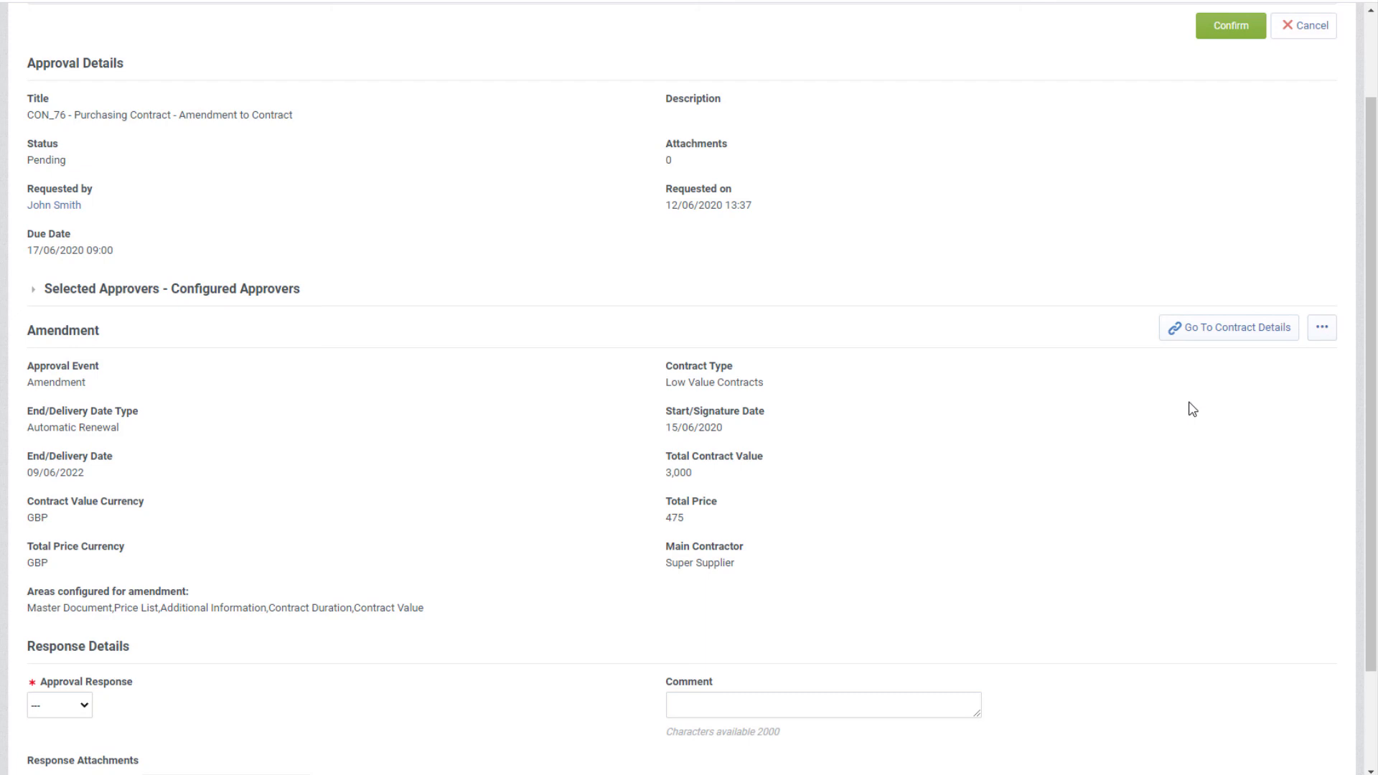
{"action": "scroll", "coordinate": [569, 462], "scroll_direction": "down", "scroll_amount": 2}
{"action": "left_click", "coordinate": [60, 577]}
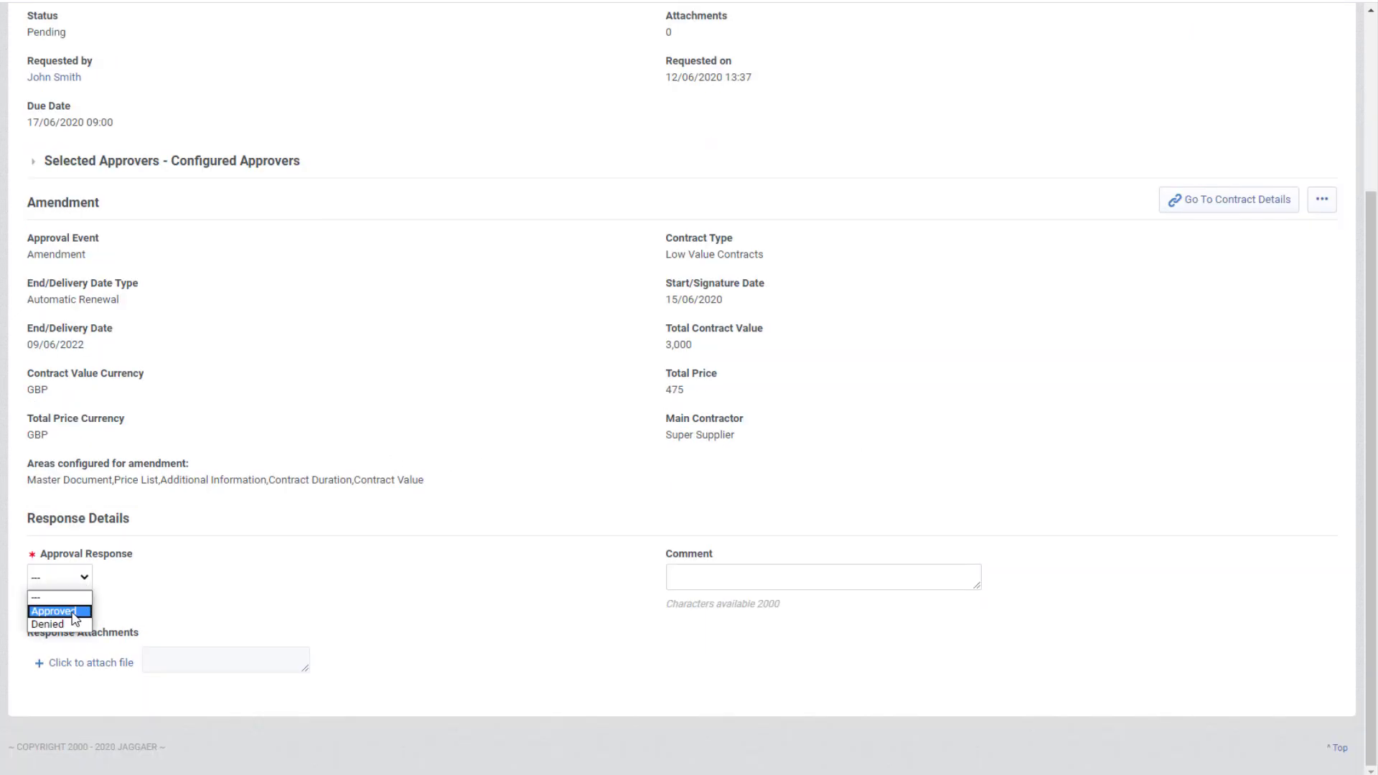
{"action": "left_click", "coordinate": [75, 611]}
{"action": "scroll", "coordinate": [1095, 532], "scroll_direction": "up", "scroll_amount": 4}
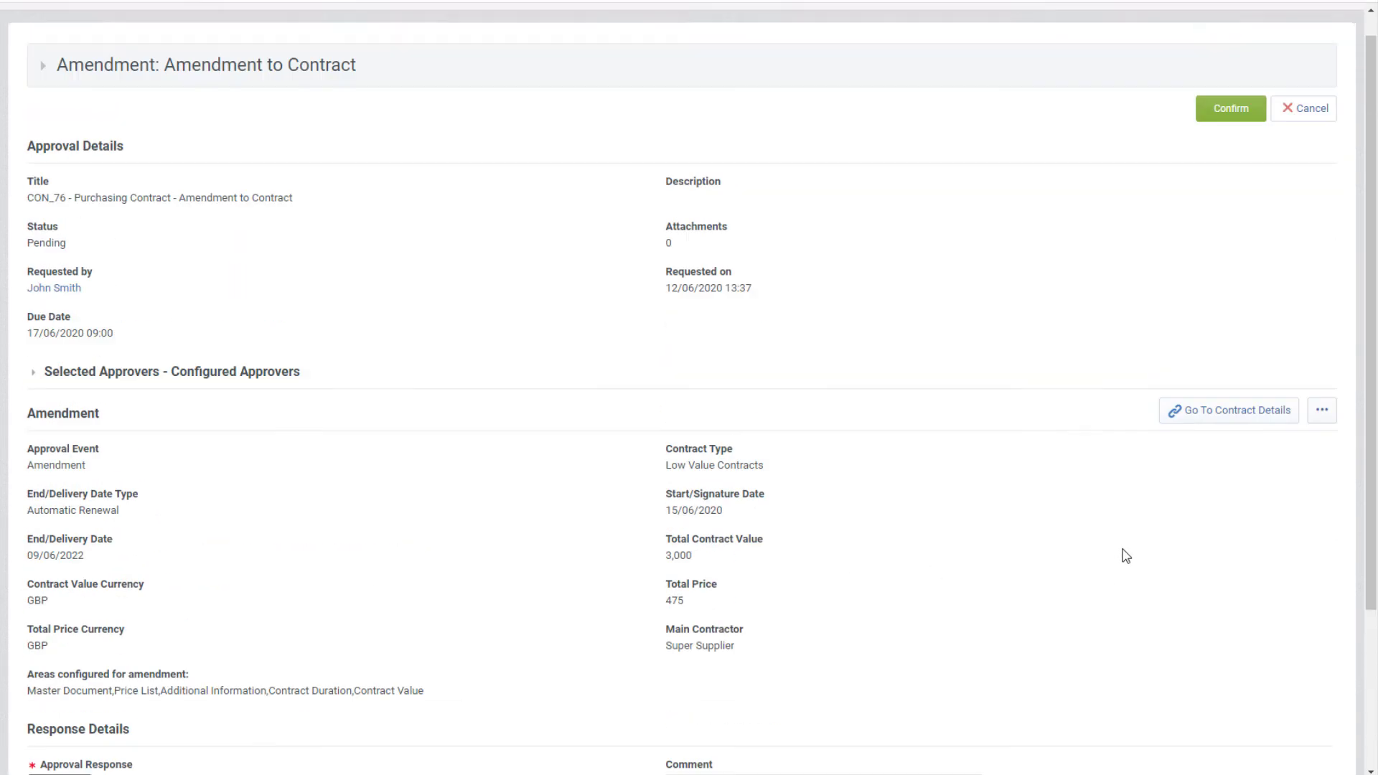
{"action": "left_click", "coordinate": [1241, 138]}
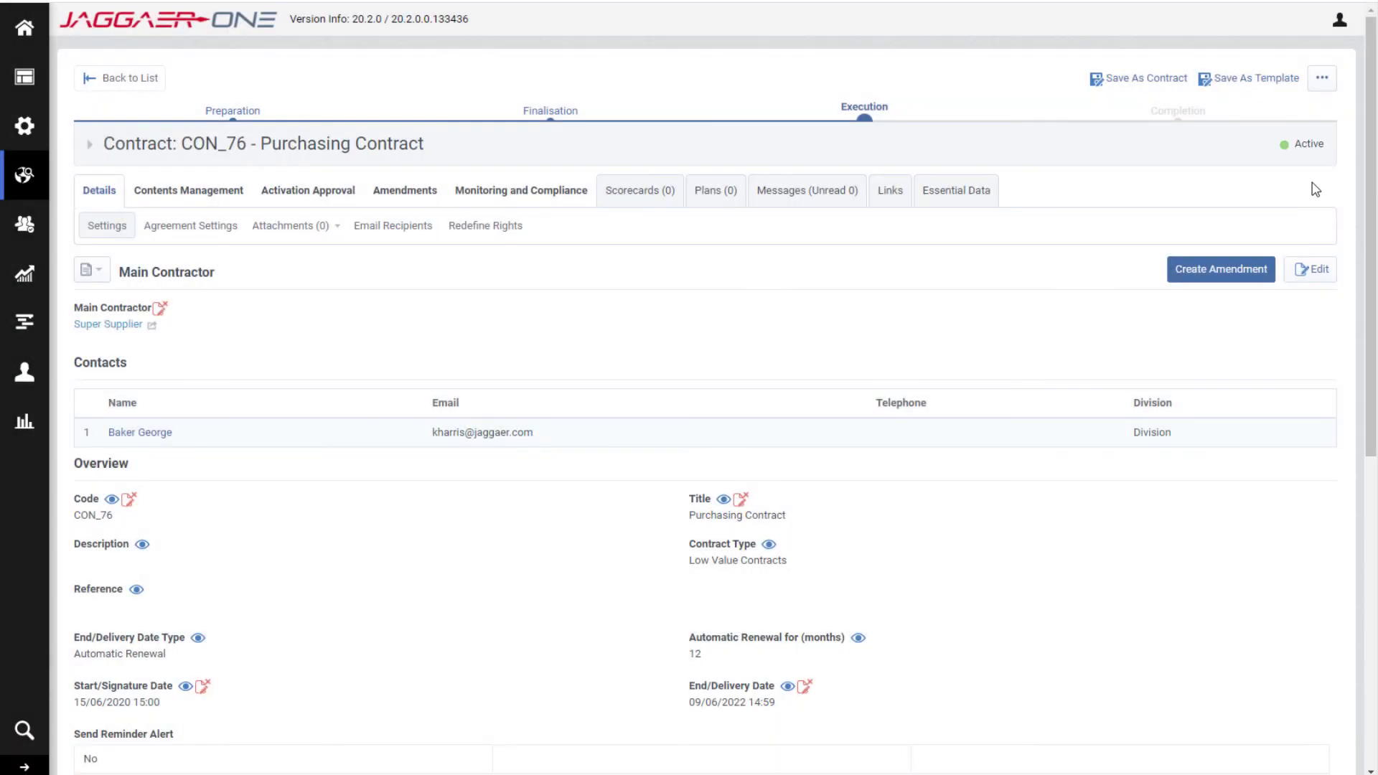
Open Amendment to Contract from the contract's amendments list and examine its content and approval options
{"action": "left_click", "coordinate": [956, 192]}
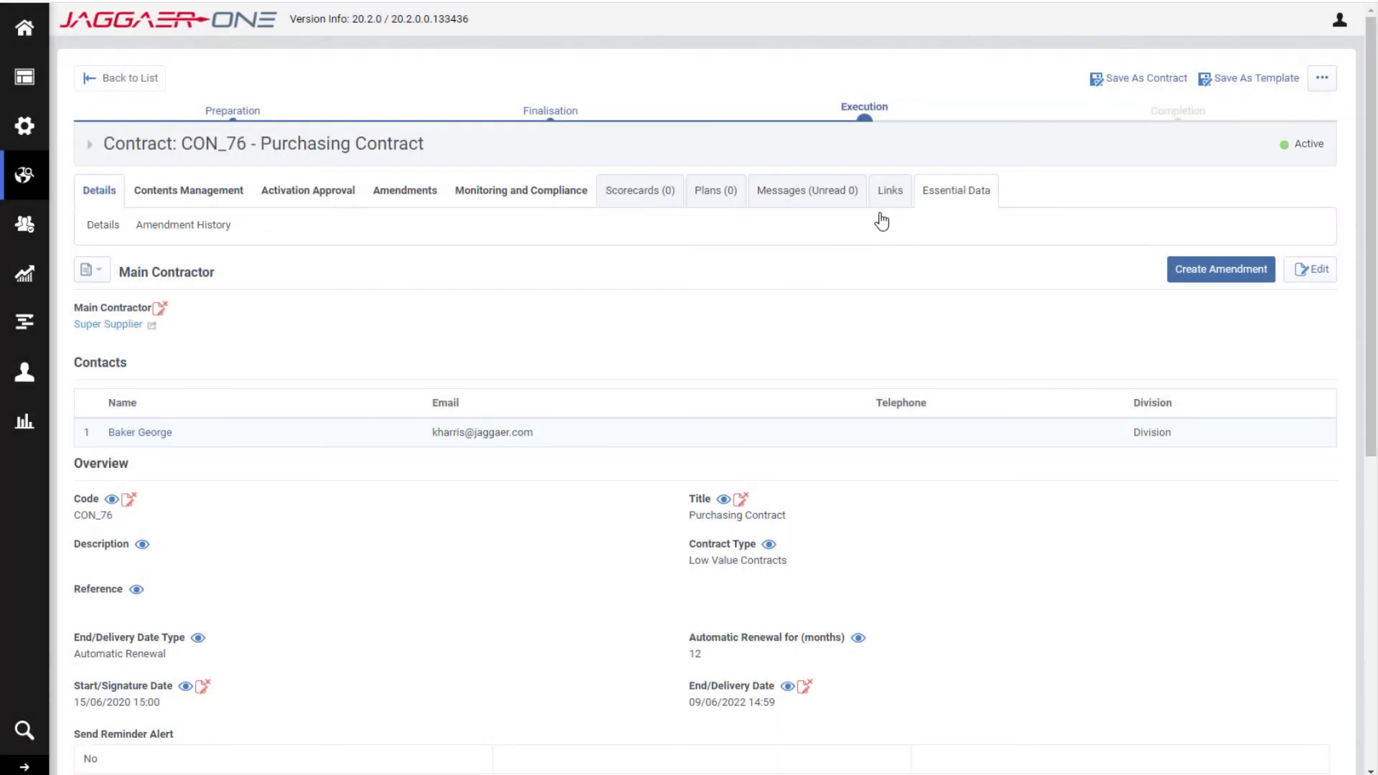
{"action": "left_click", "coordinate": [406, 192]}
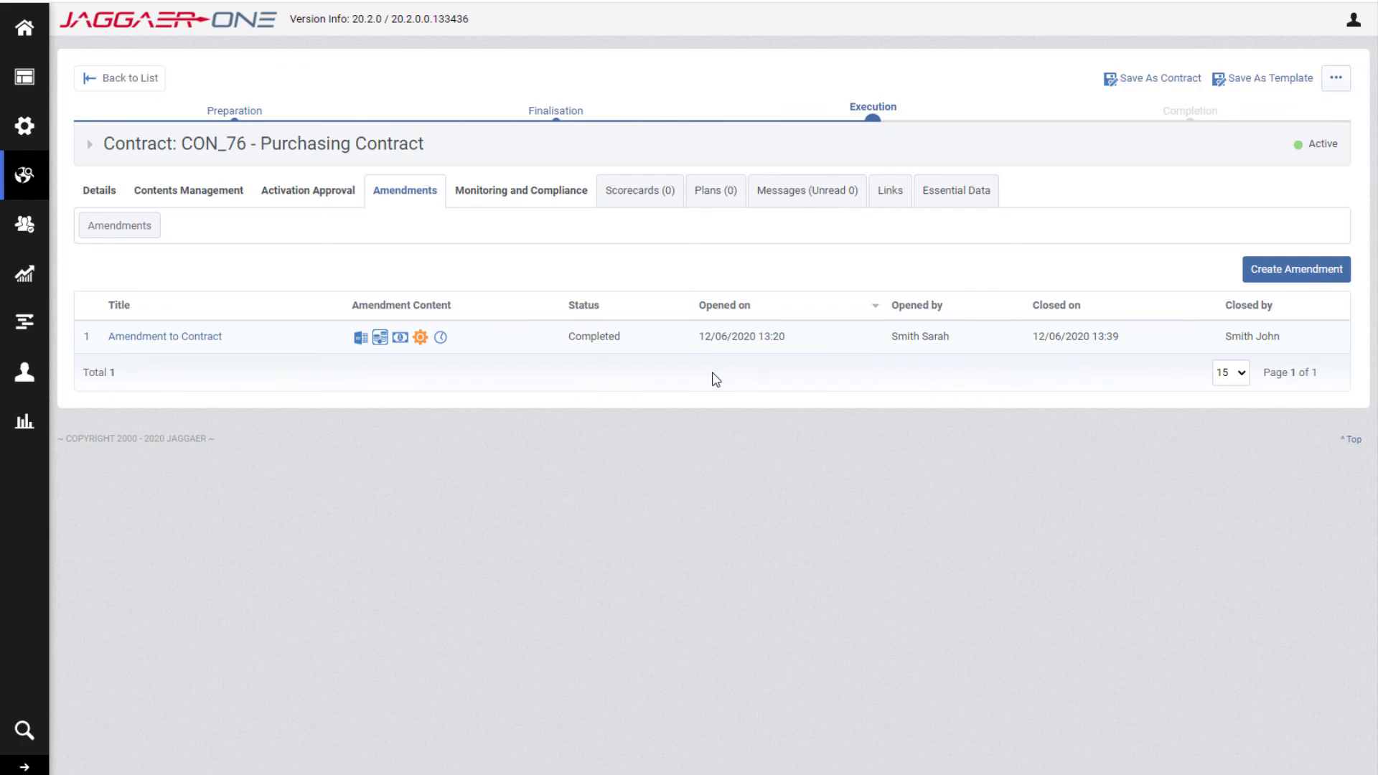
{"action": "left_click", "coordinate": [1271, 273]}
{"action": "left_click", "coordinate": [184, 344]}
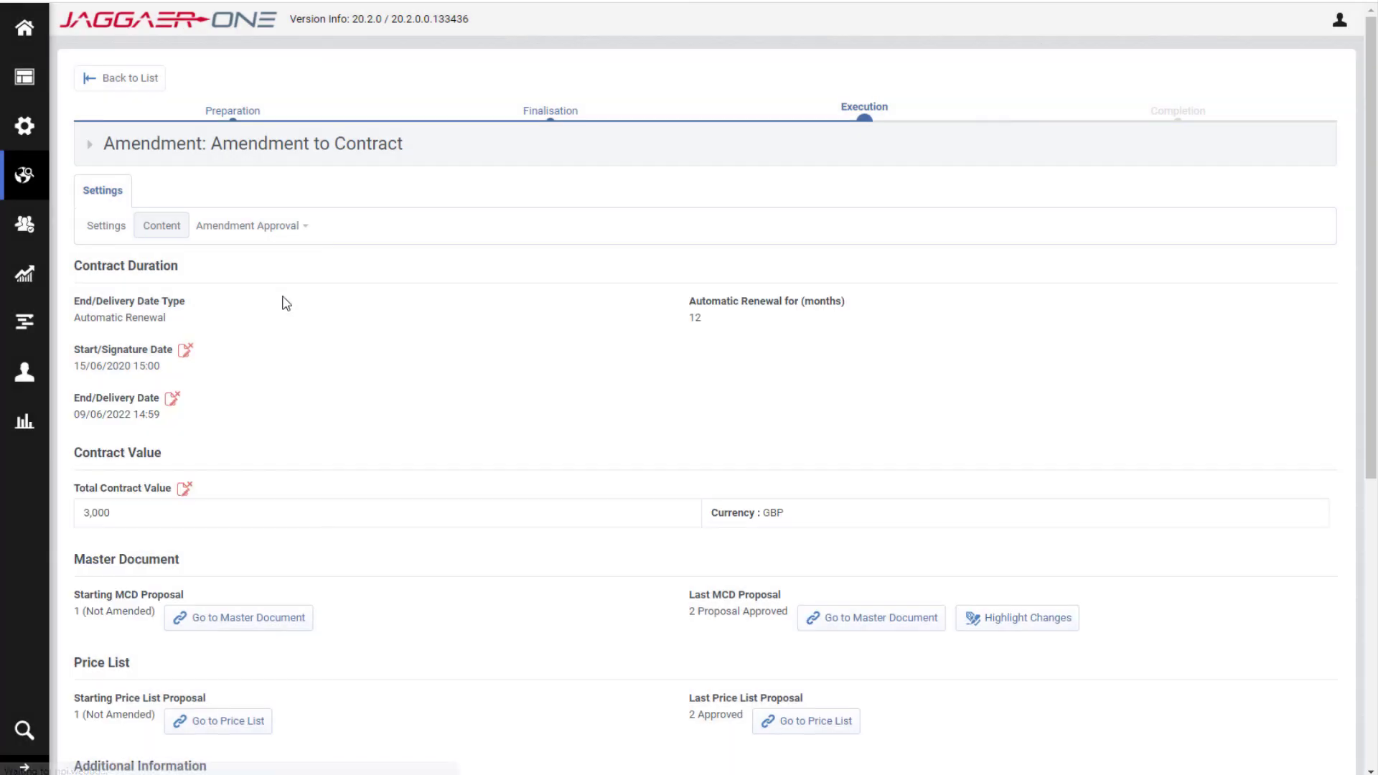
{"action": "left_click", "coordinate": [281, 226]}
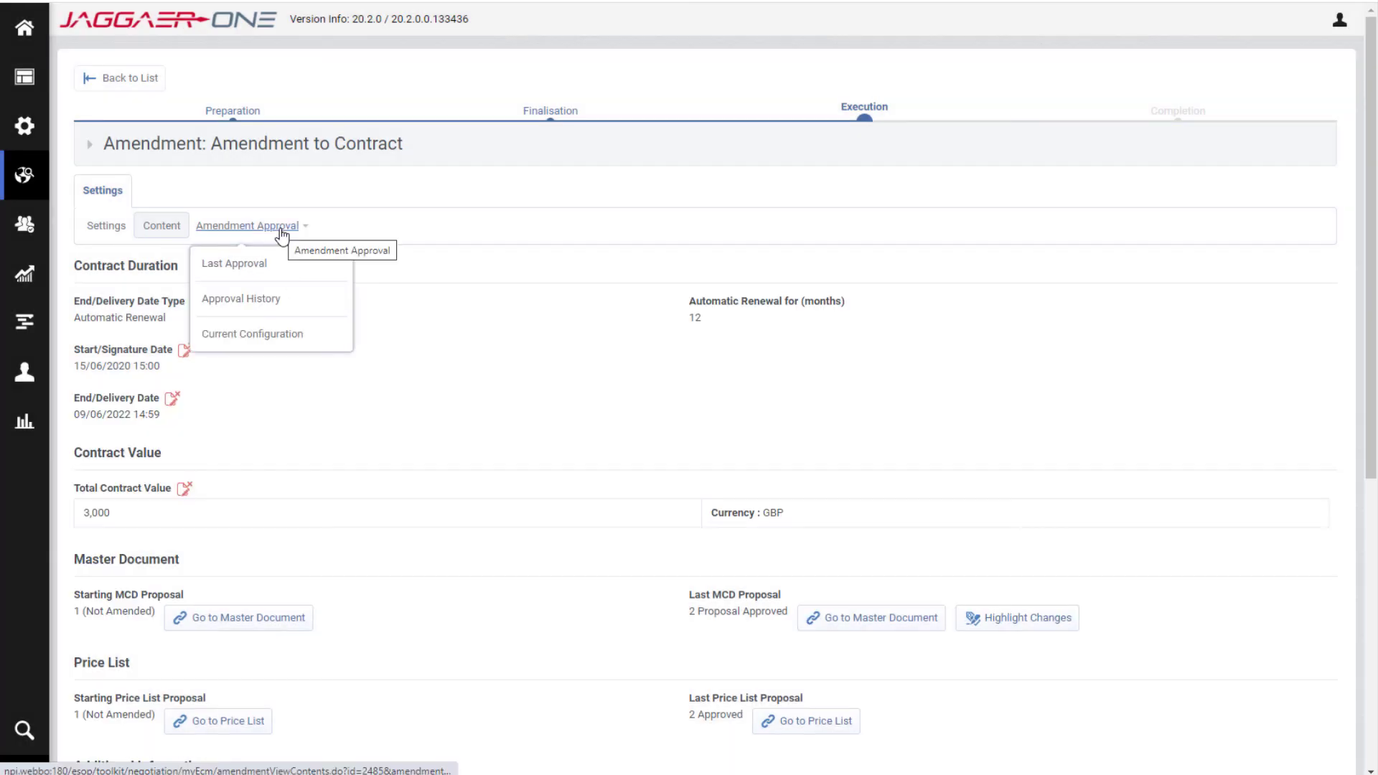
{"action": "left_click", "coordinate": [359, 285]}
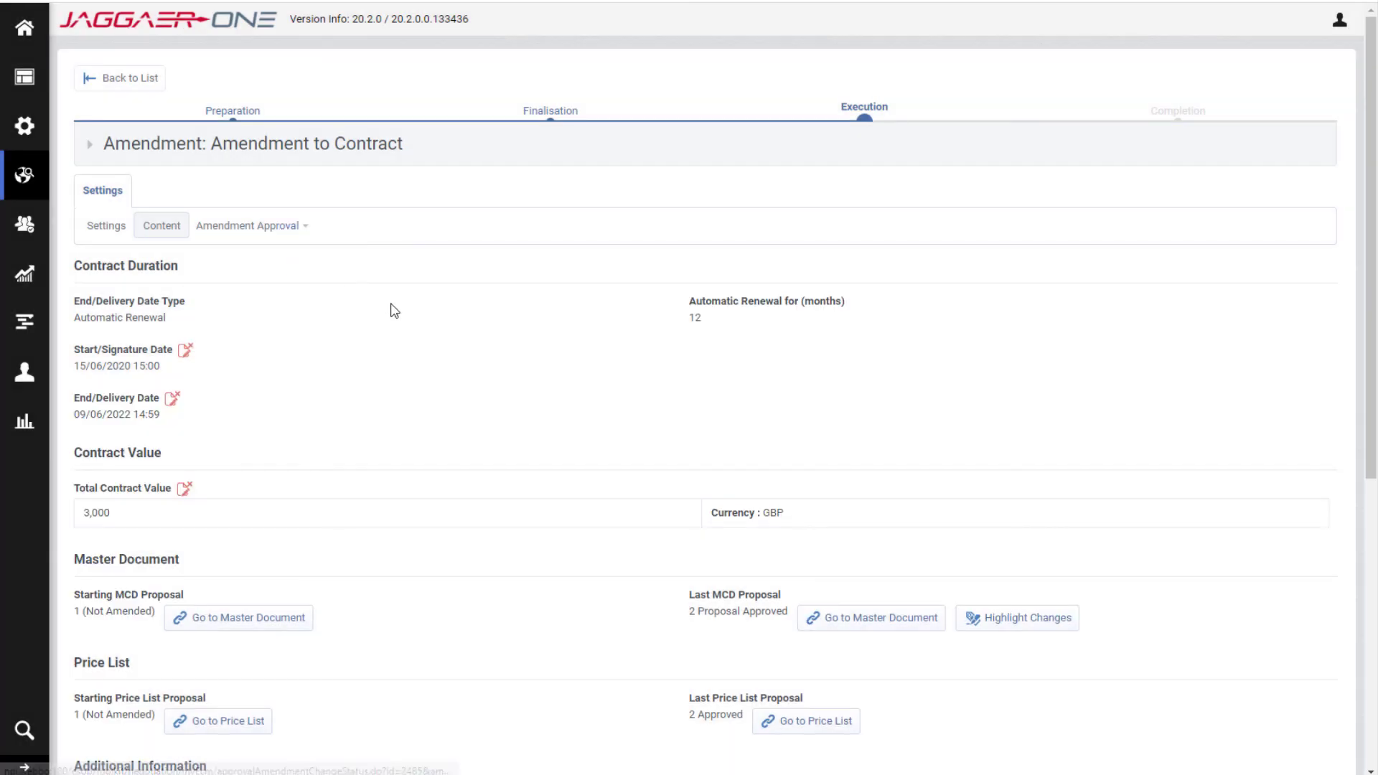
Download the amendment report ContractAmendmentReport.CON_76_1.pdf from the amendment's settings and open it
{"action": "left_click", "coordinate": [107, 227]}
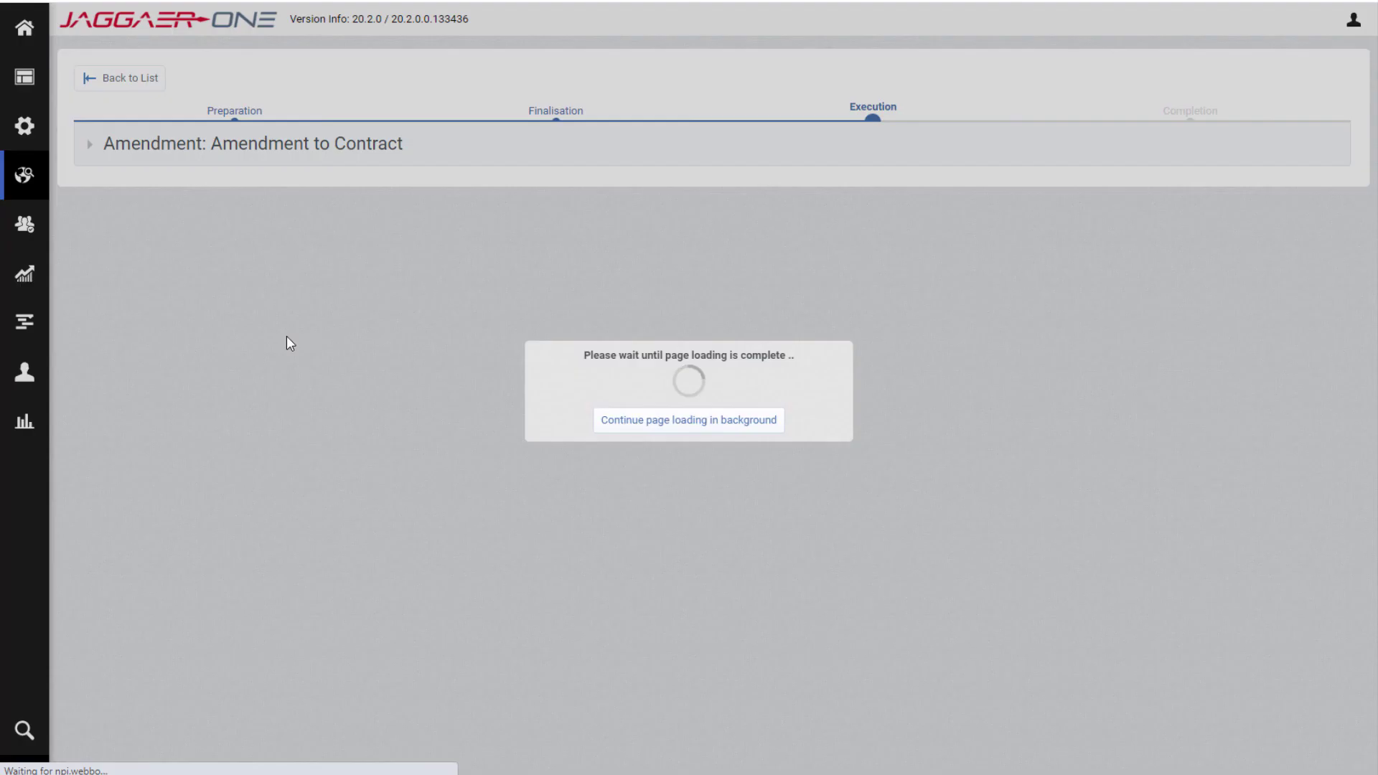
{"action": "scroll", "coordinate": [286, 341], "scroll_direction": "down", "scroll_amount": 3}
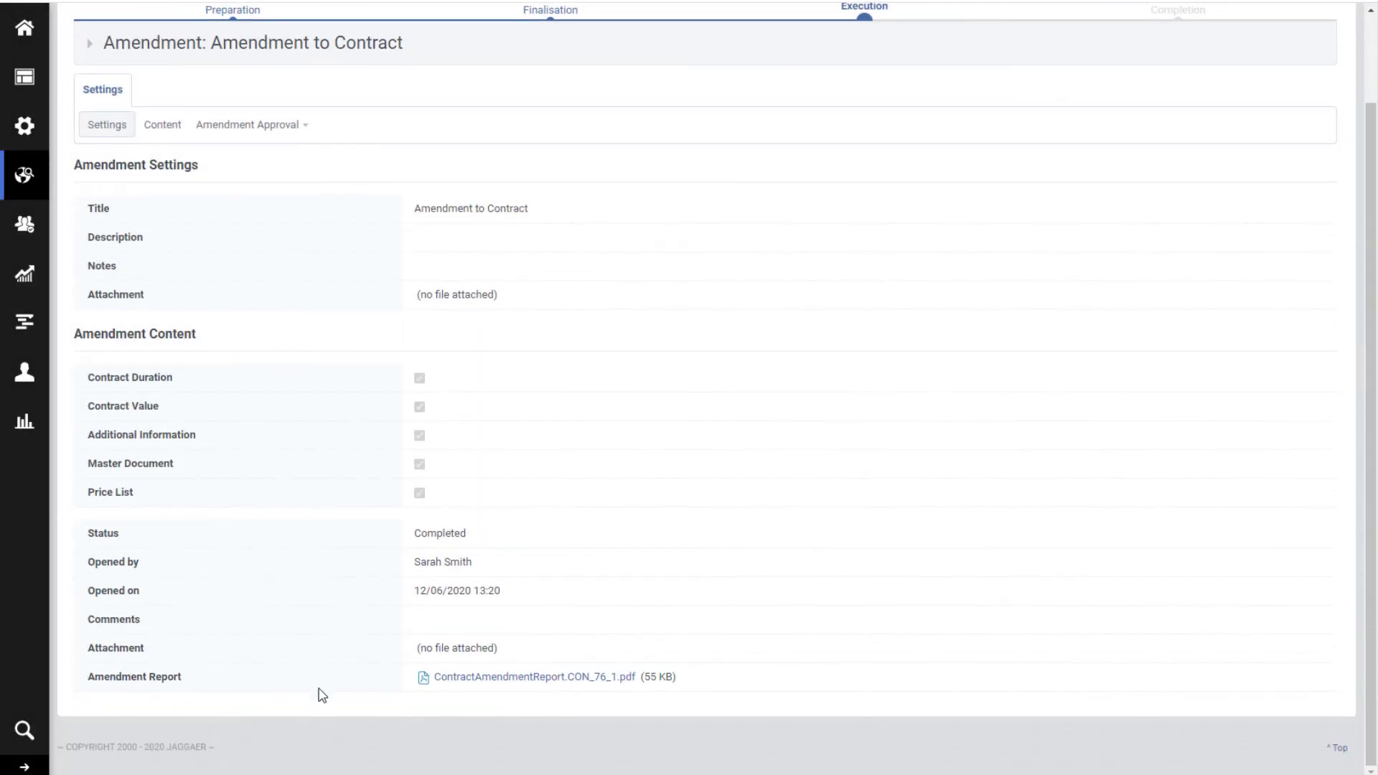
{"action": "left_click", "coordinate": [473, 681]}
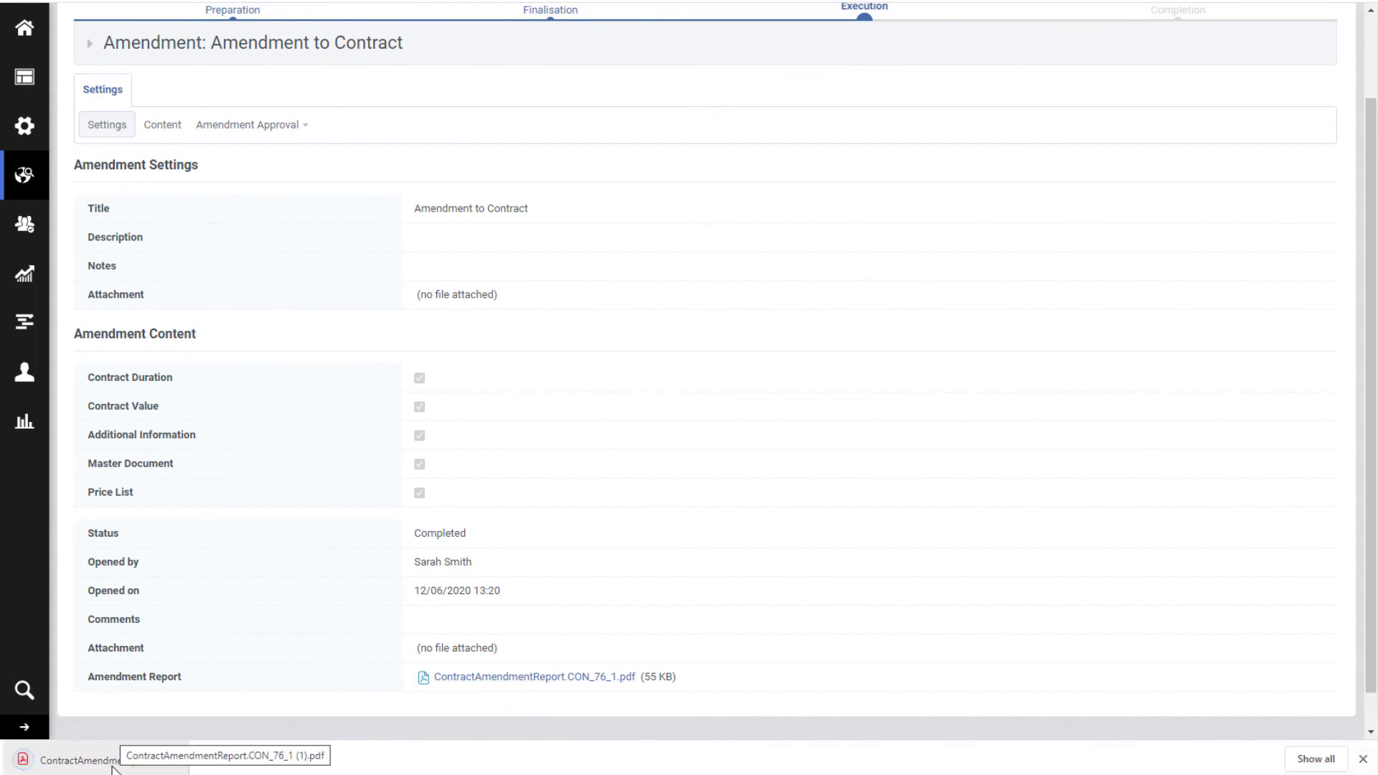
{"action": "left_click", "coordinate": [115, 762]}
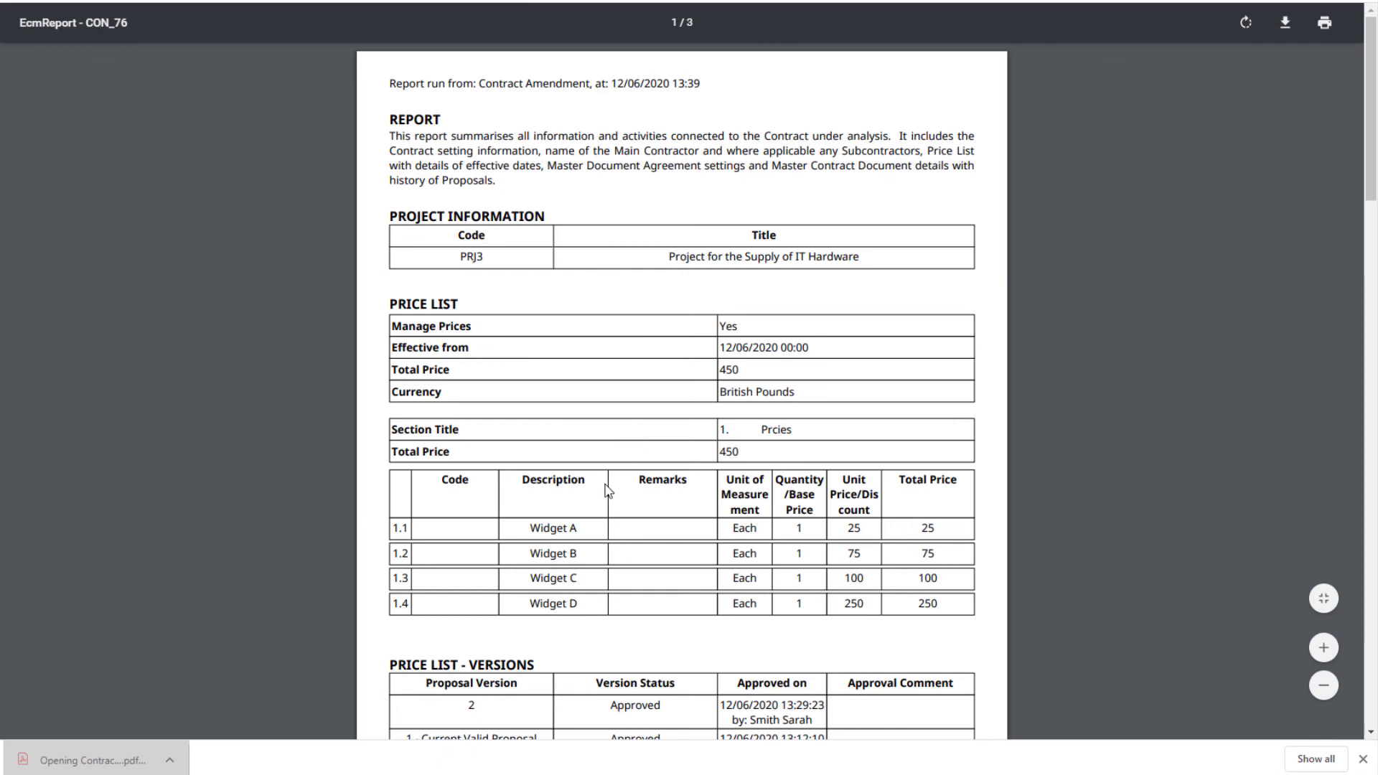